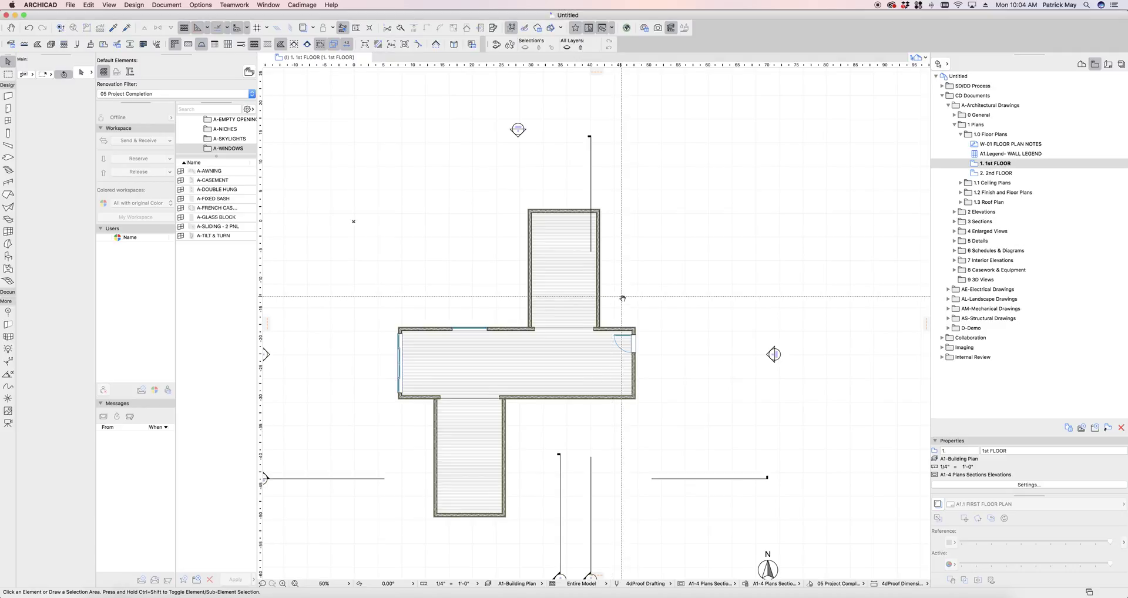
# Recentre the floor plan and measure from the lower wing's corner.
pyautogui.moveTo(617, 300); pyautogui.dragTo(632, 295, button='middle')
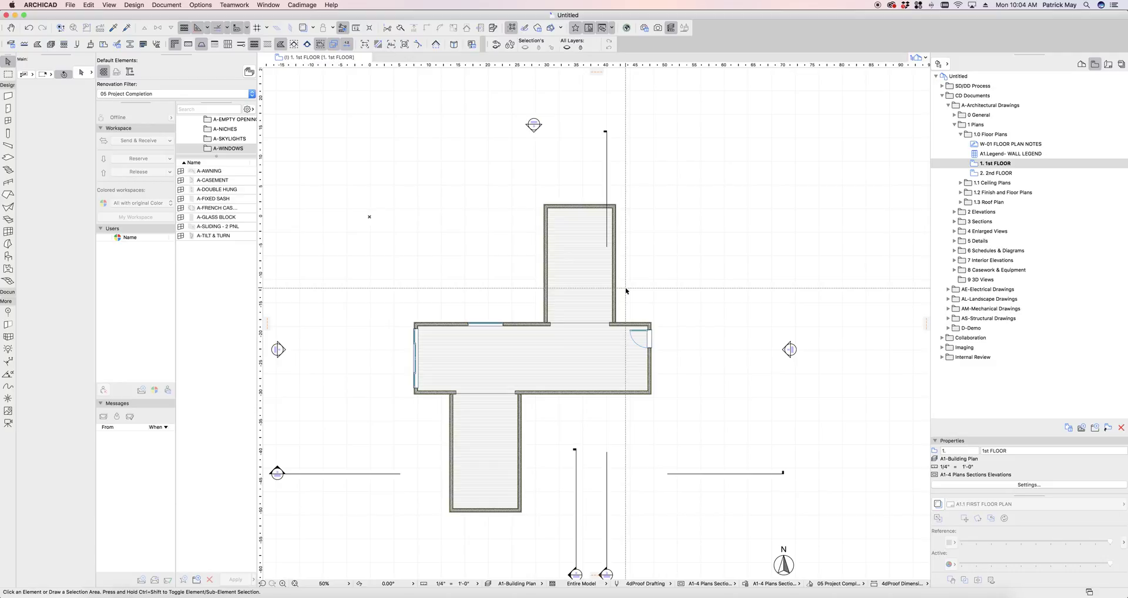
pyautogui.moveTo(559, 288); pyautogui.dragTo(564, 280, button='middle')
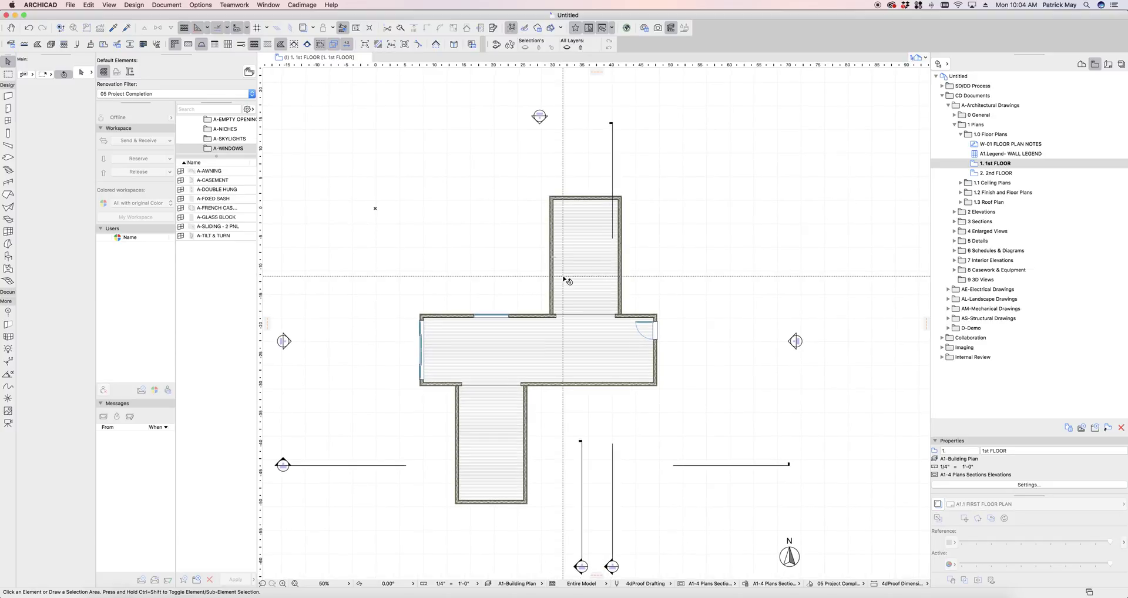
pyautogui.moveTo(540, 431); pyautogui.dragTo(554, 424, button='middle')
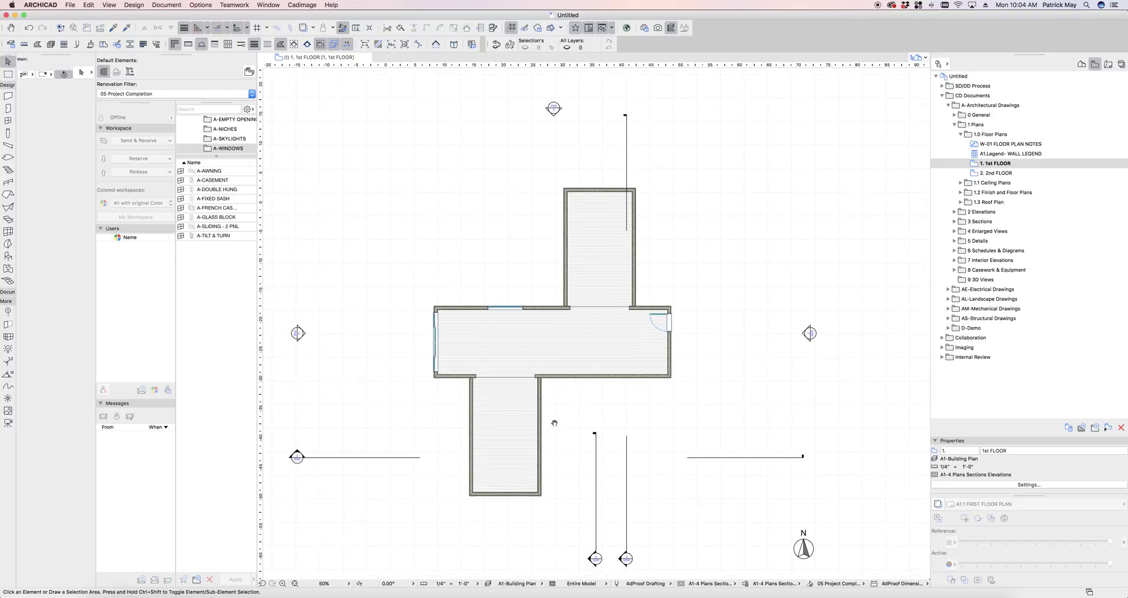
pyautogui.press('m')
pyautogui.click(541, 495)
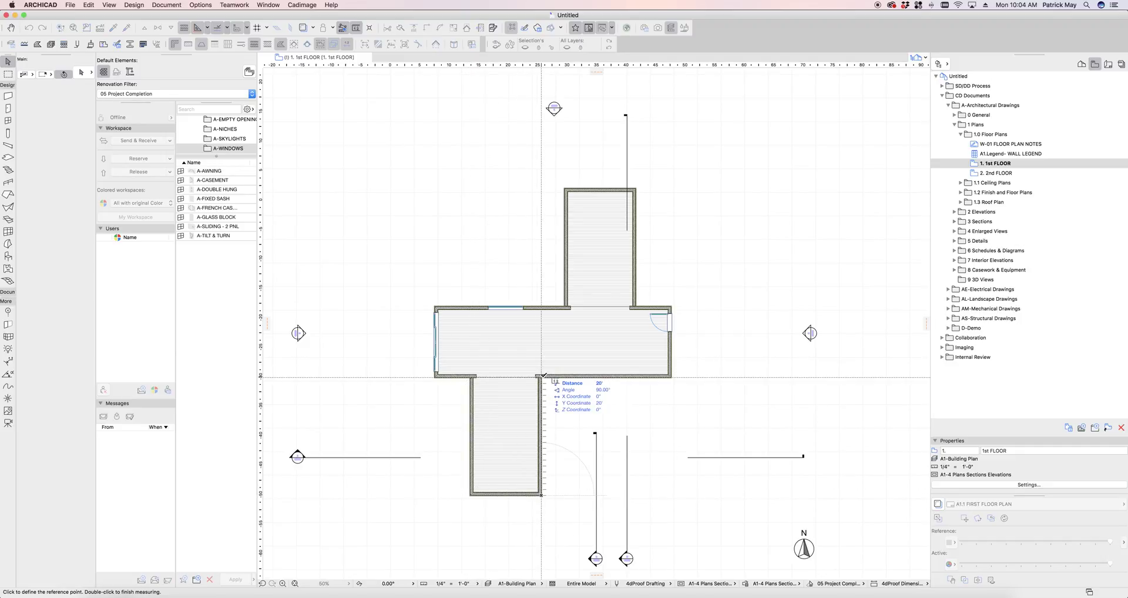
pyautogui.press('Escape')
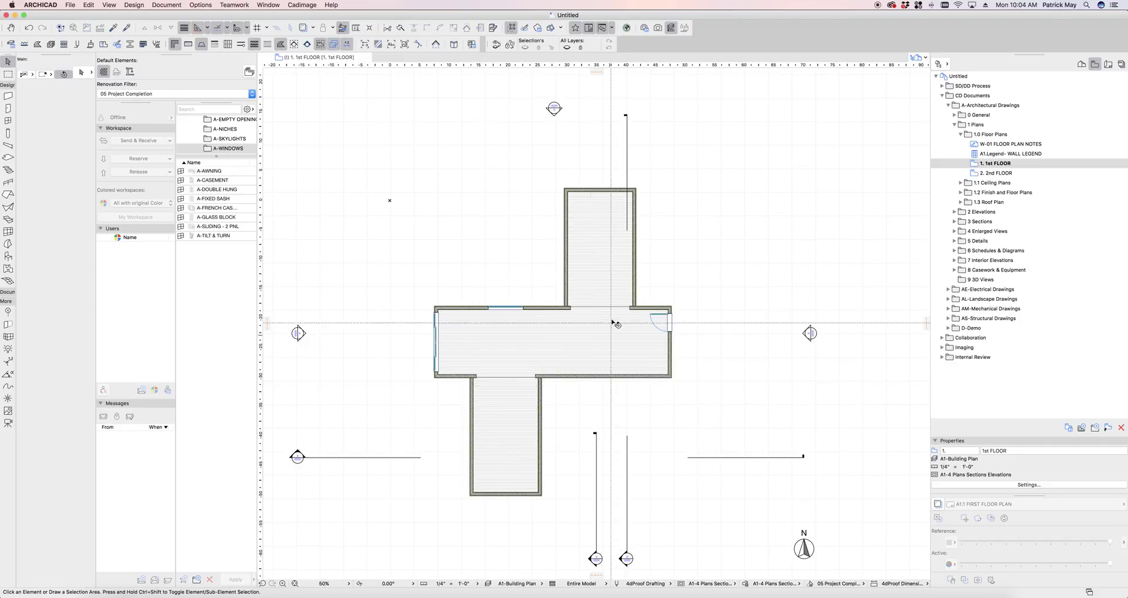
# Select the lower and upper wings' walls and slabs, then clear the selection.
pyautogui.scroll(2, 612, 322)
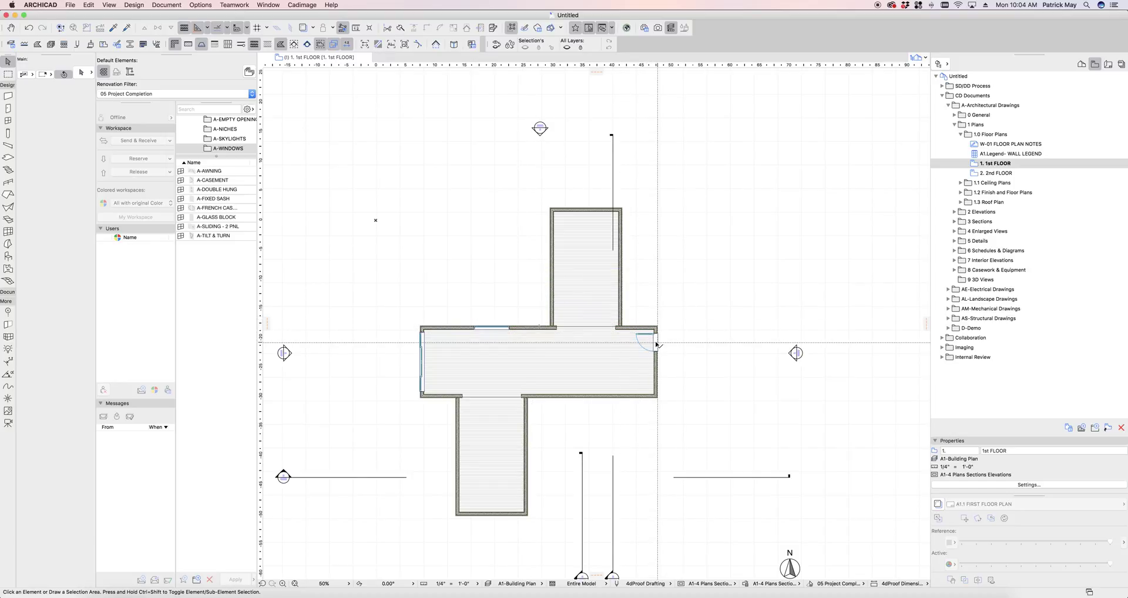
pyautogui.hscroll(2, 664, 352)
pyautogui.scroll(1, 664, 353)
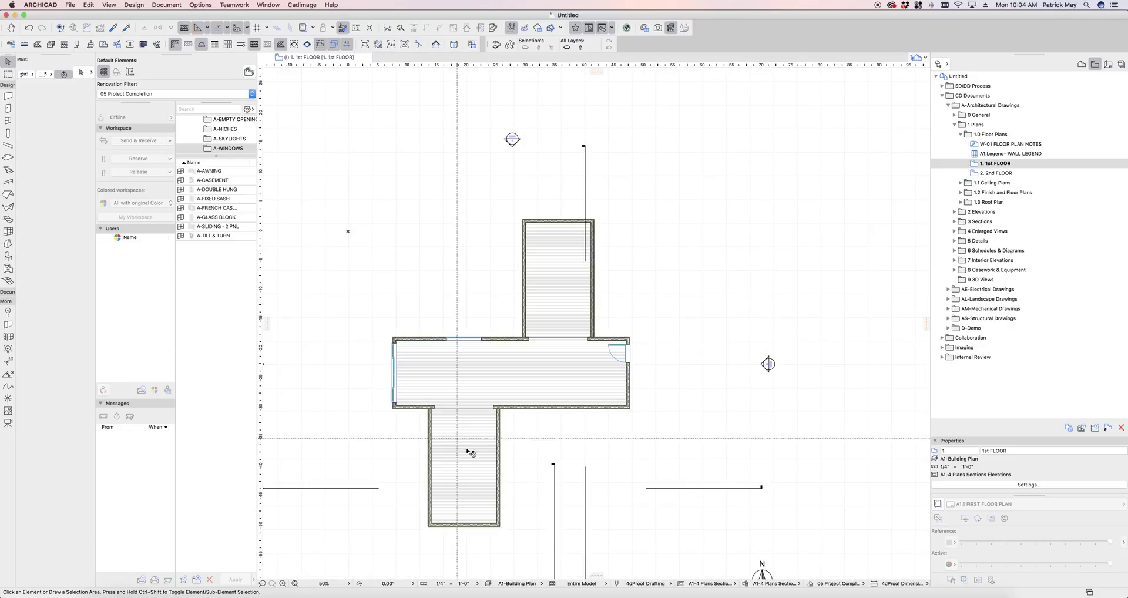
pyautogui.click(512, 539)
pyautogui.click(404, 508)
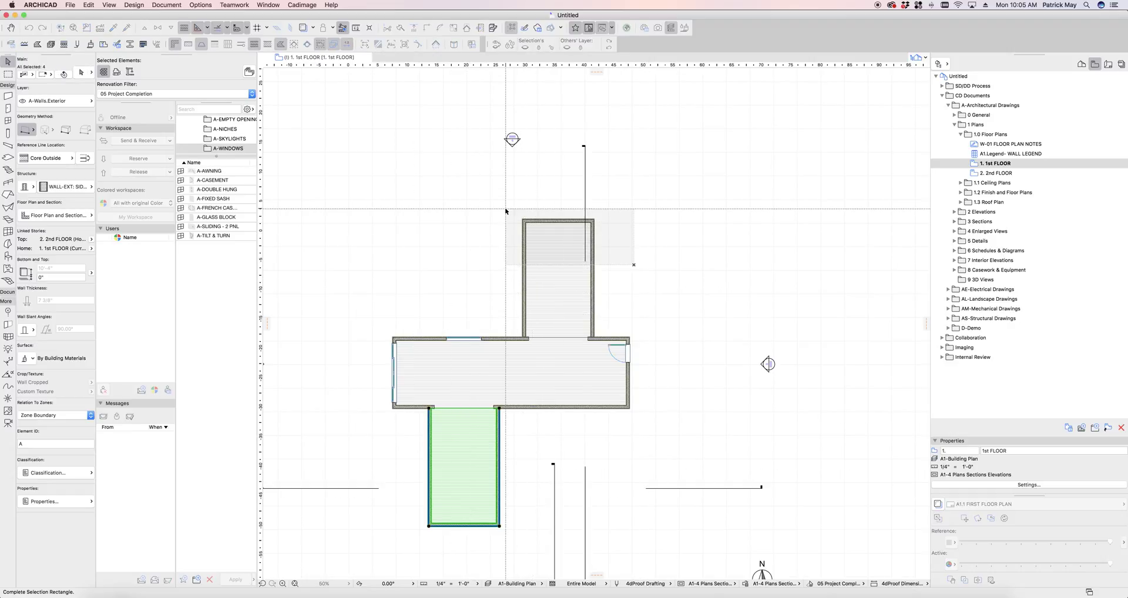
pyautogui.keyDown('shift'); pyautogui.click(567, 279); pyautogui.keyUp('shift')
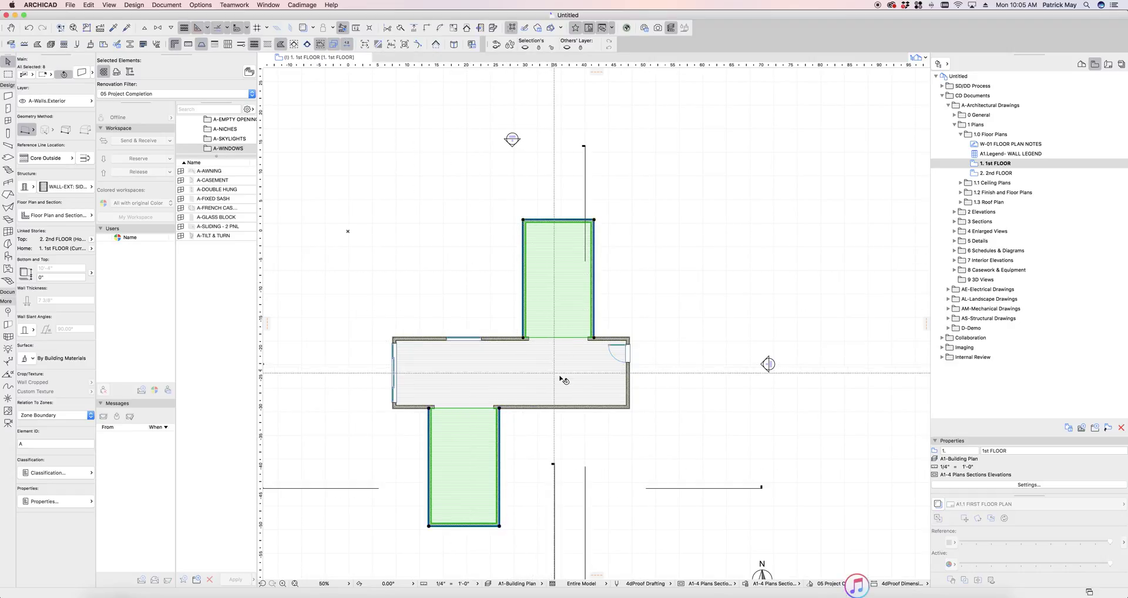
pyautogui.click(383, 164)
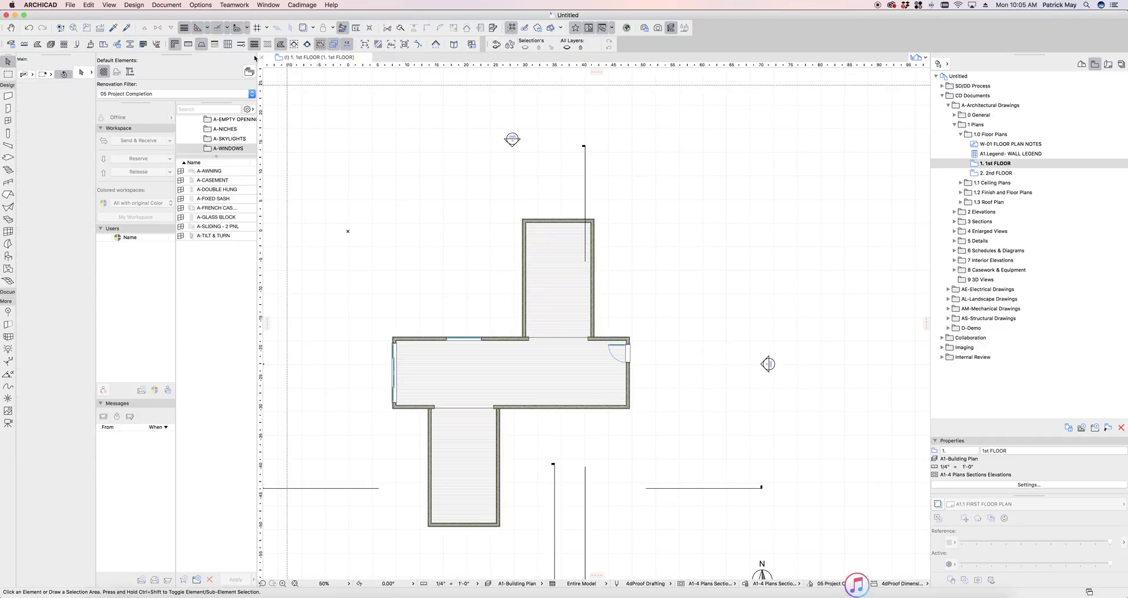
# Inspect the Module Number property definition, leaving Module 1 as its default.
pyautogui.click(201, 4)
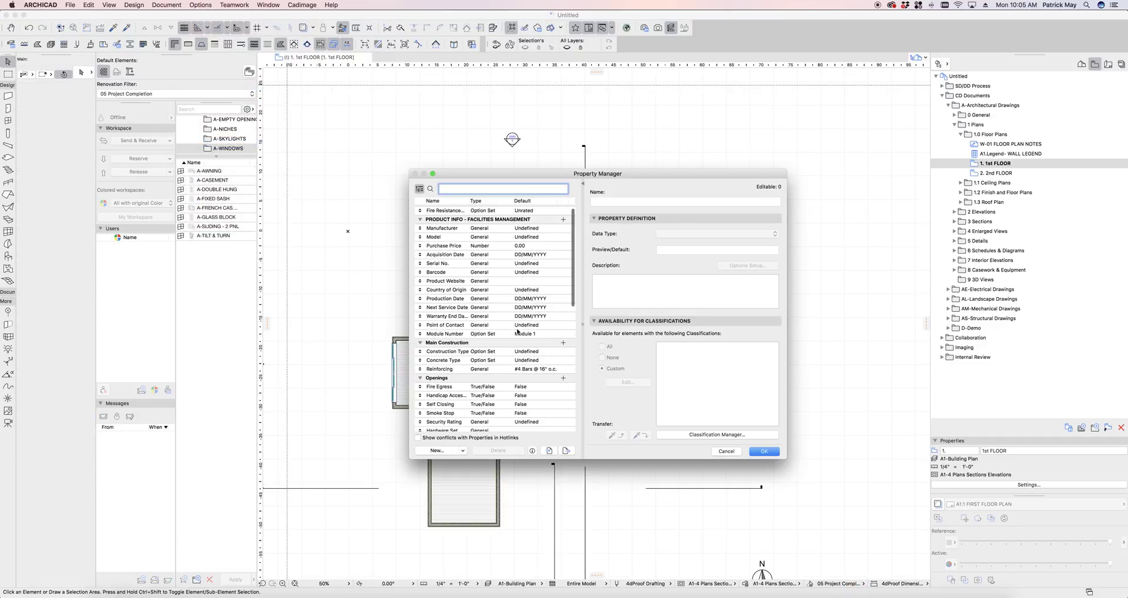
pyautogui.scroll(-2, 516, 327)
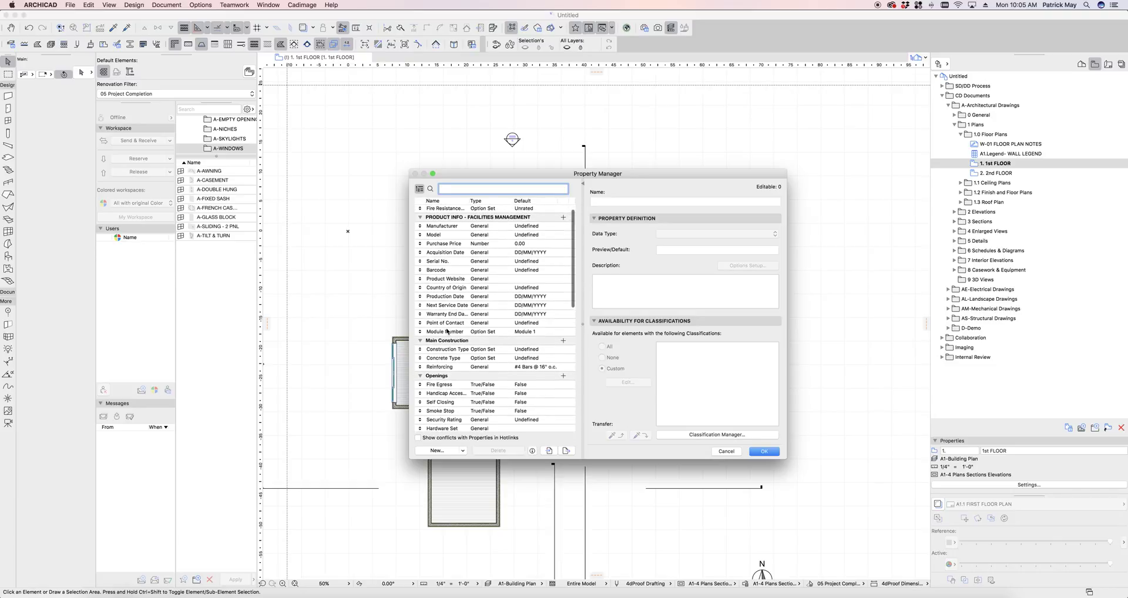
pyautogui.click(438, 329)
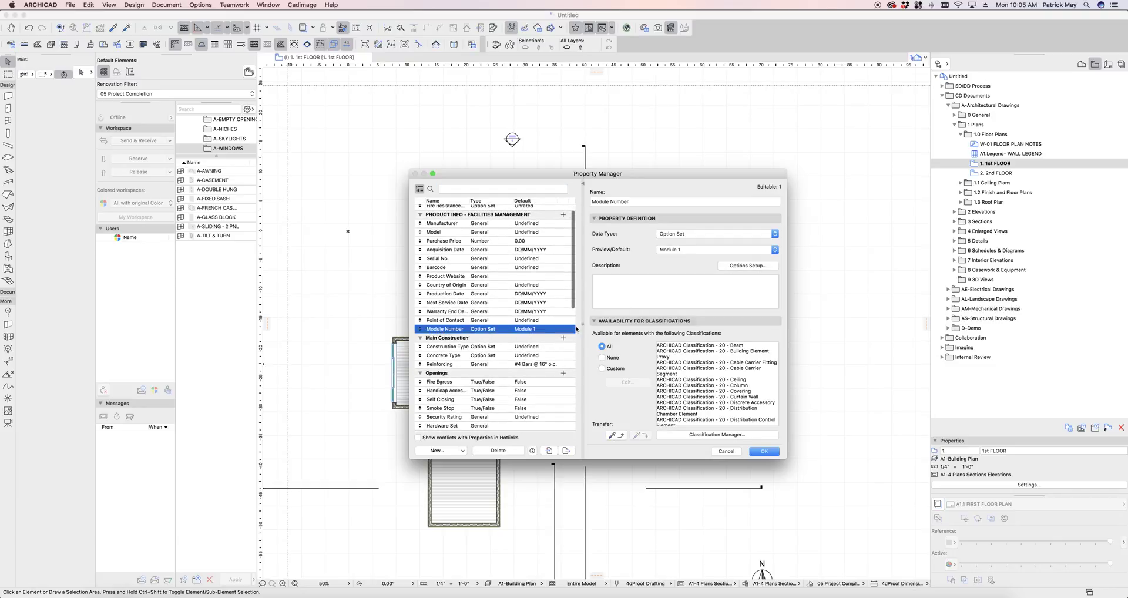
pyautogui.click(706, 251)
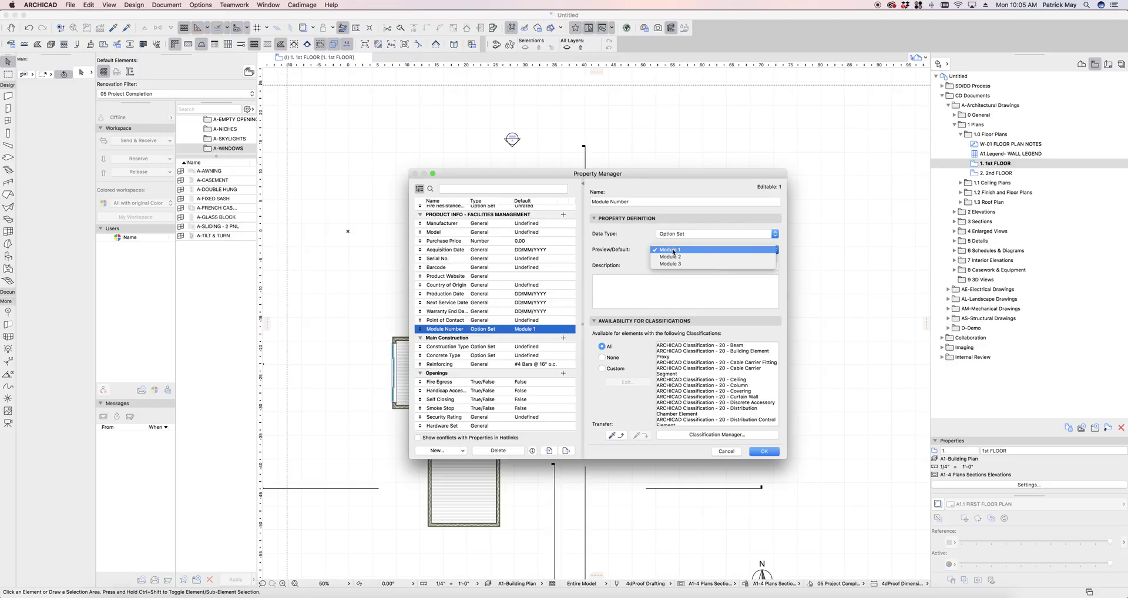
pyautogui.click(684, 281)
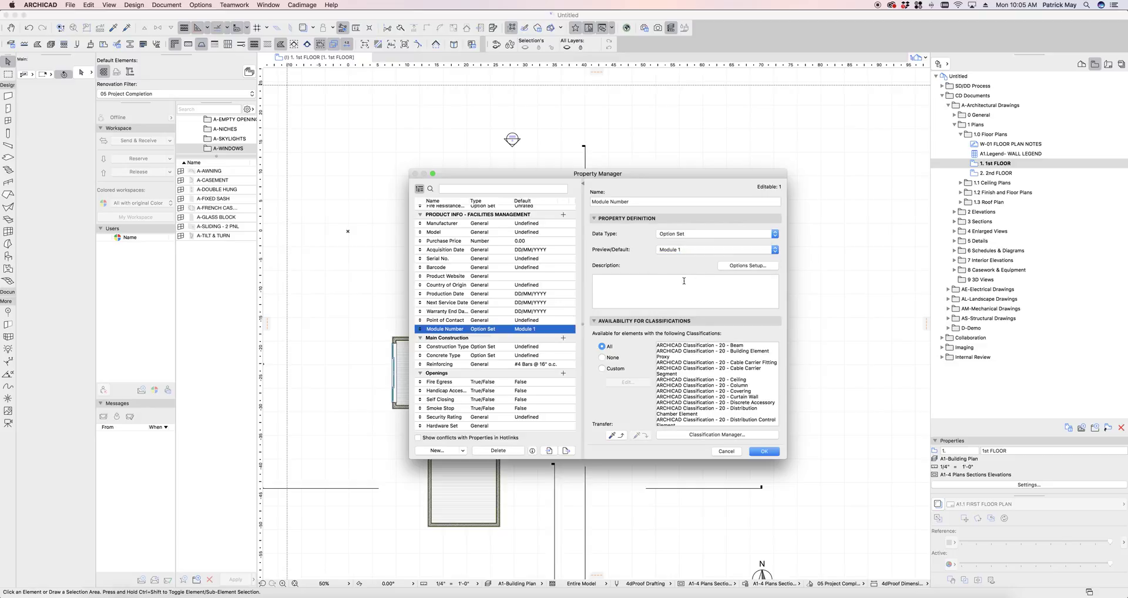
pyautogui.press('Escape')
# Check the Module Number of the central room's and lower wing's walls and slabs.
pyautogui.click(655, 423)
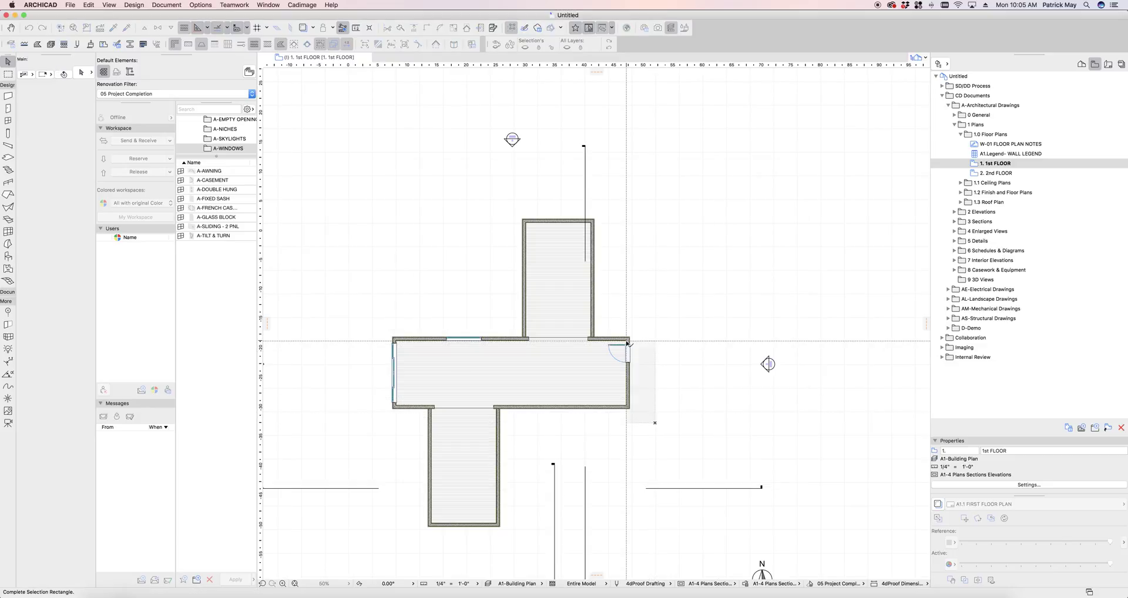
pyautogui.click(627, 342)
pyautogui.press('super+shift+t')
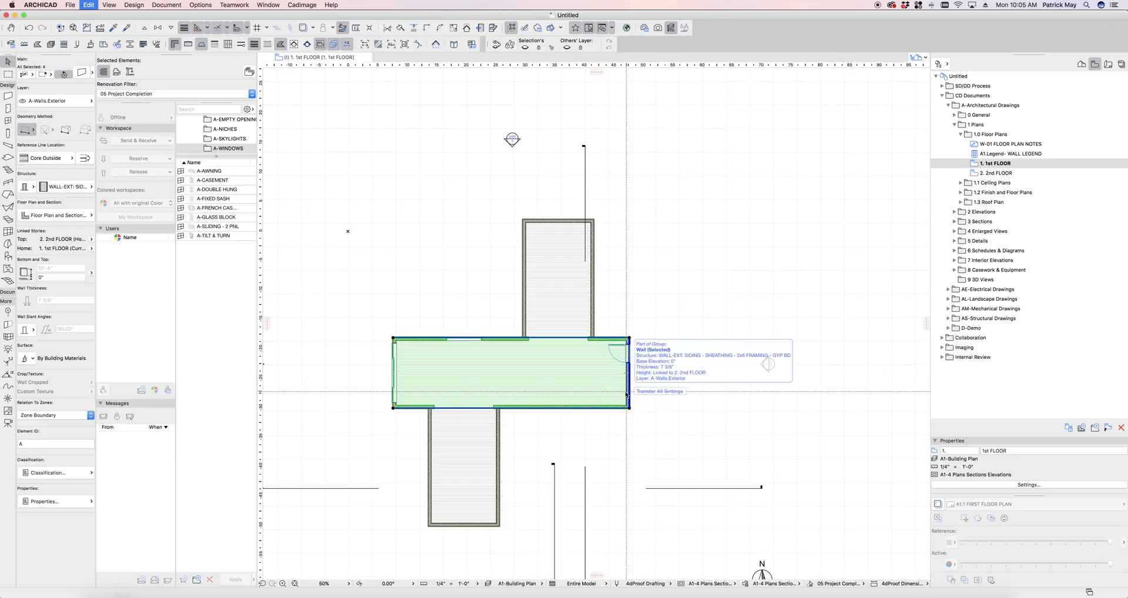
pyautogui.scroll(-6, 601, 288)
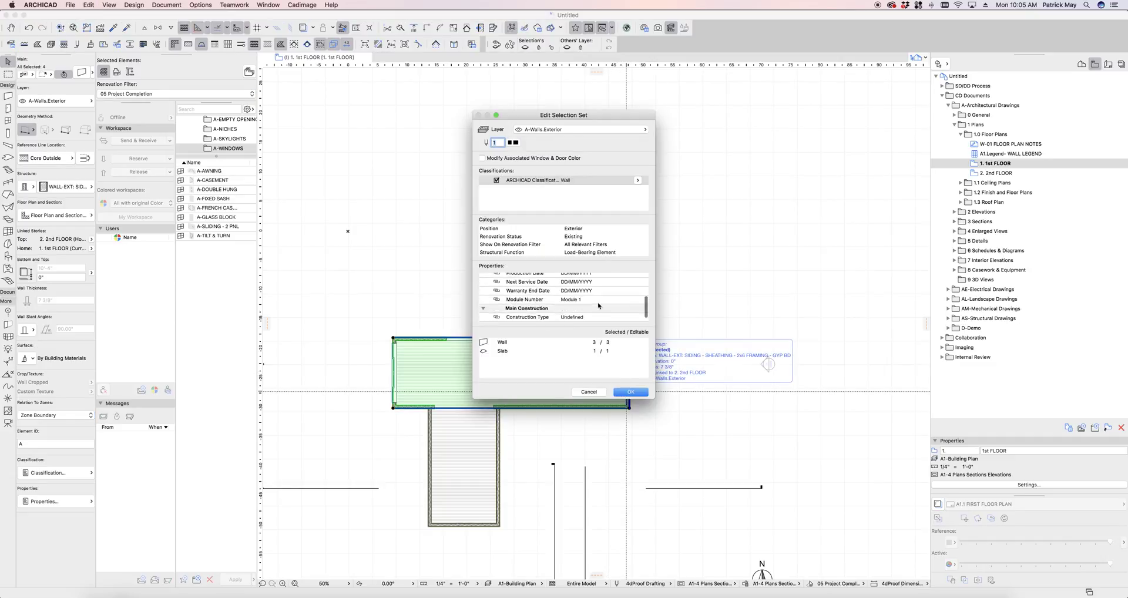
pyautogui.click(532, 292)
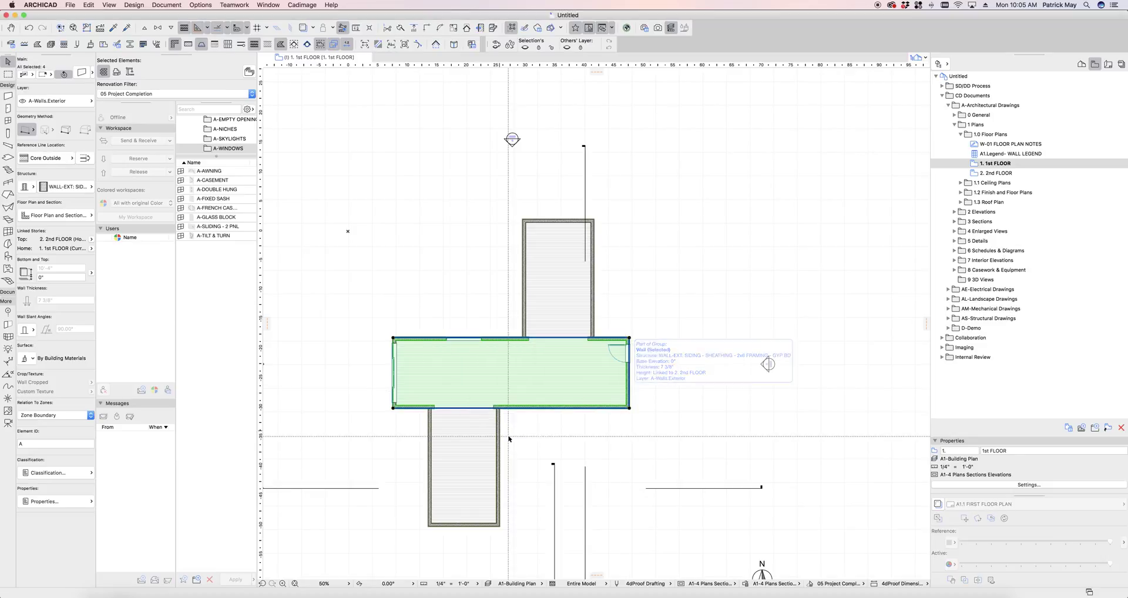
pyautogui.moveTo(520, 553); pyautogui.dragTo(420, 518)
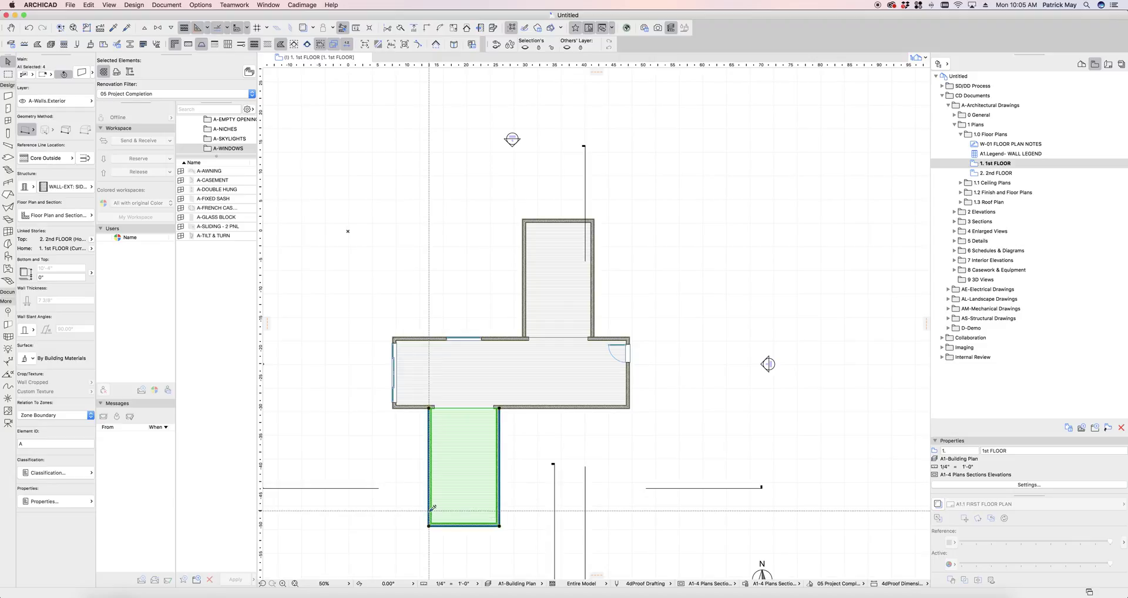
pyautogui.press('super+shift+t')
pyautogui.scroll(-5, 595, 302)
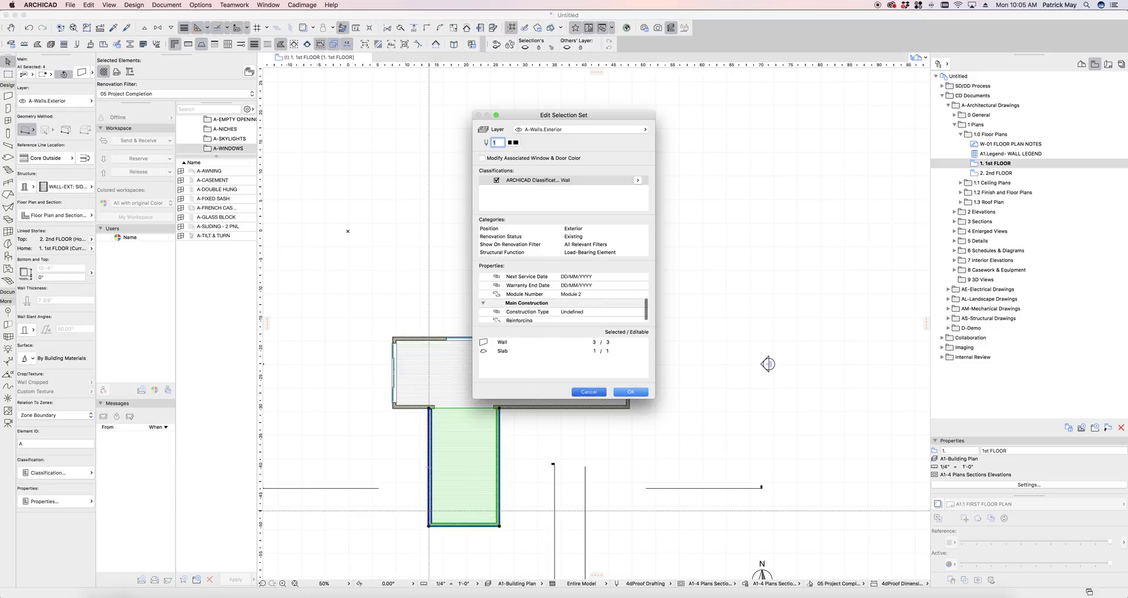
pyautogui.press('Return')
# Confirm the upper wing's walls and slab are set to Module 3.
pyautogui.click(634, 249)
pyautogui.click(506, 216)
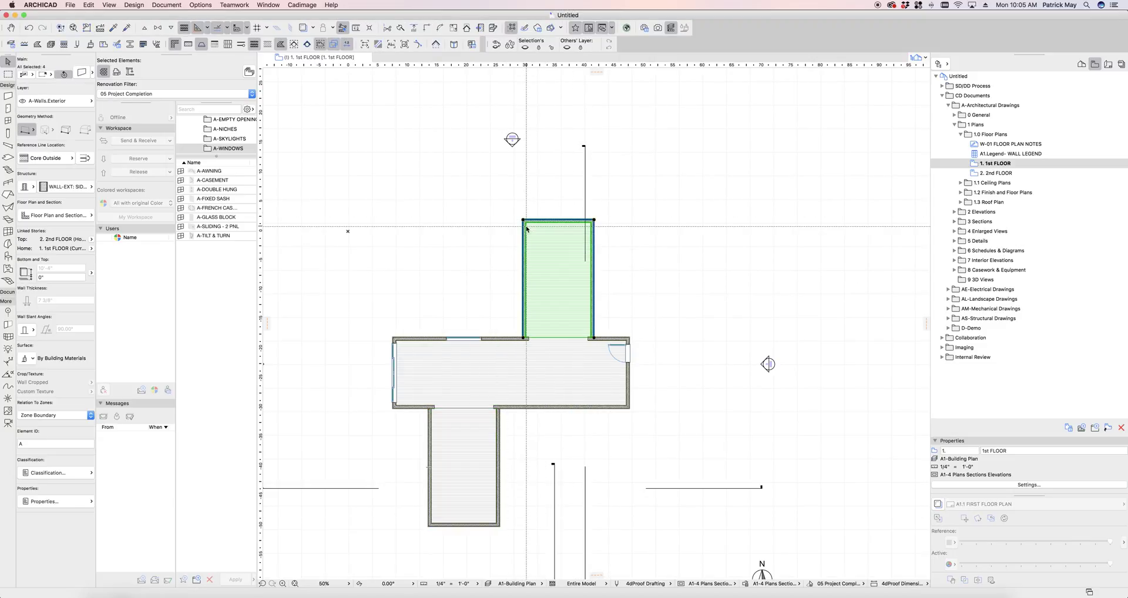
pyautogui.press('super+t')
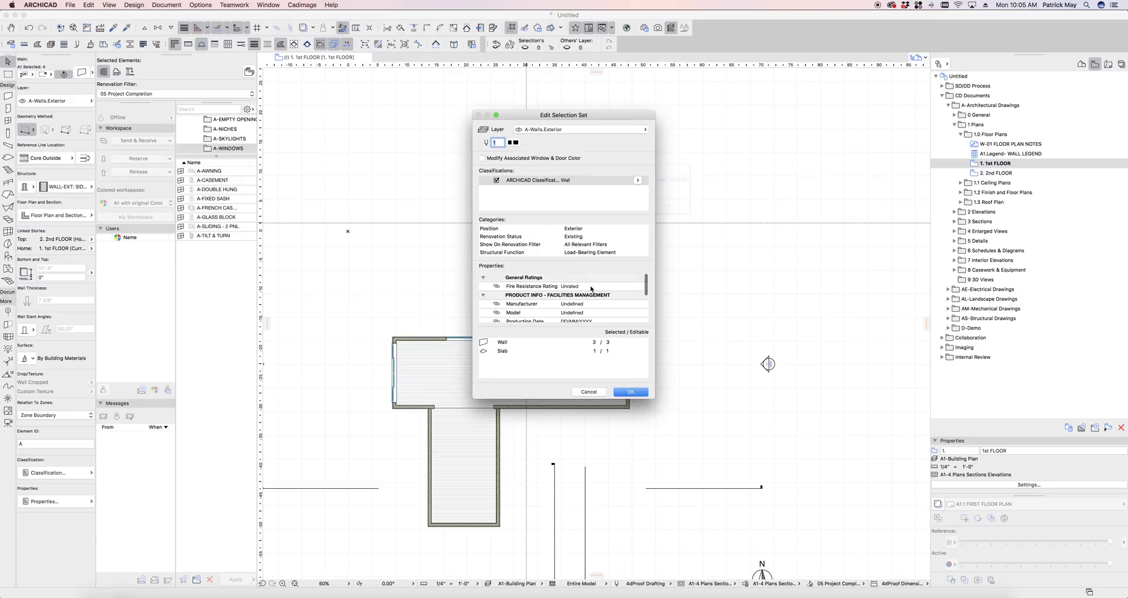
pyautogui.scroll(-5, 591, 288)
pyautogui.click(619, 293)
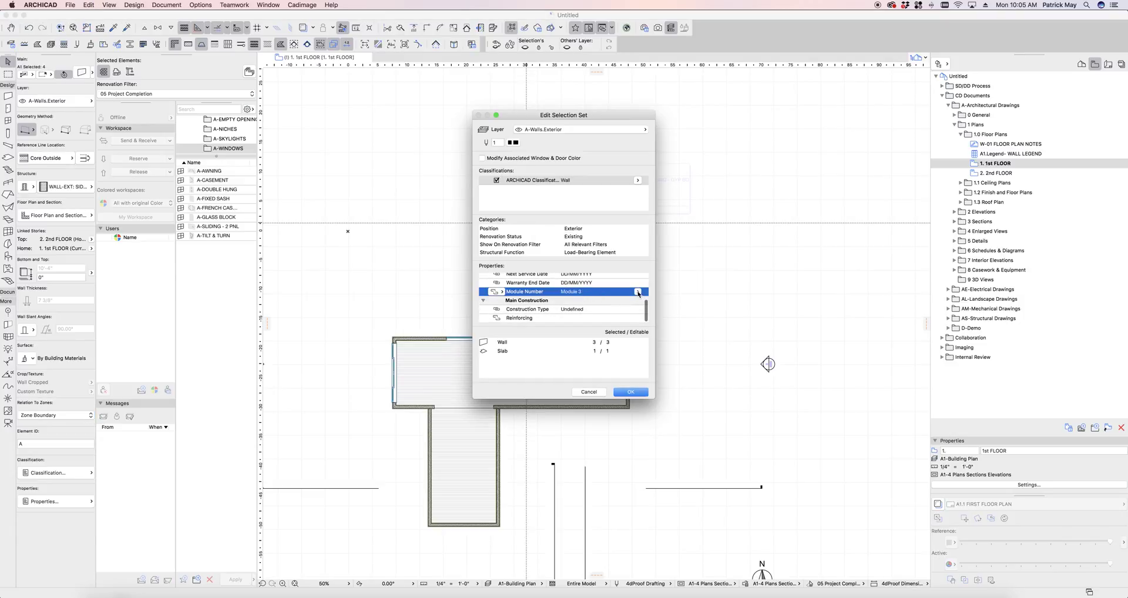
pyautogui.click(638, 293)
pyautogui.click(636, 316)
pyautogui.click(589, 392)
pyautogui.click(648, 426)
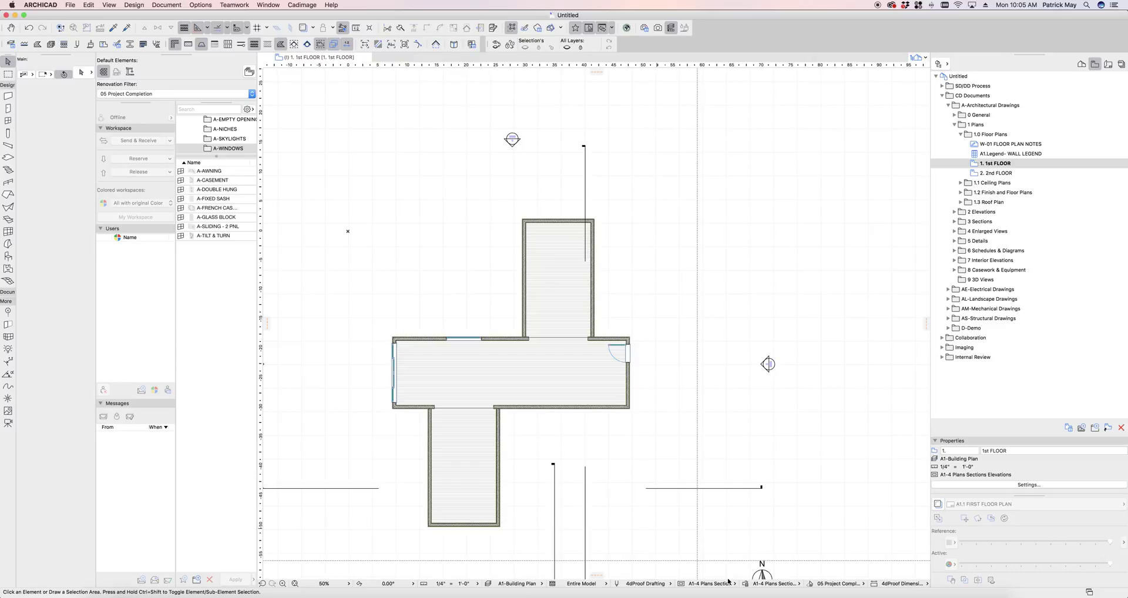
# Apply A1-Module Plans with its Module 1, 2 and 3 Fills rules.
pyautogui.click(745, 584)
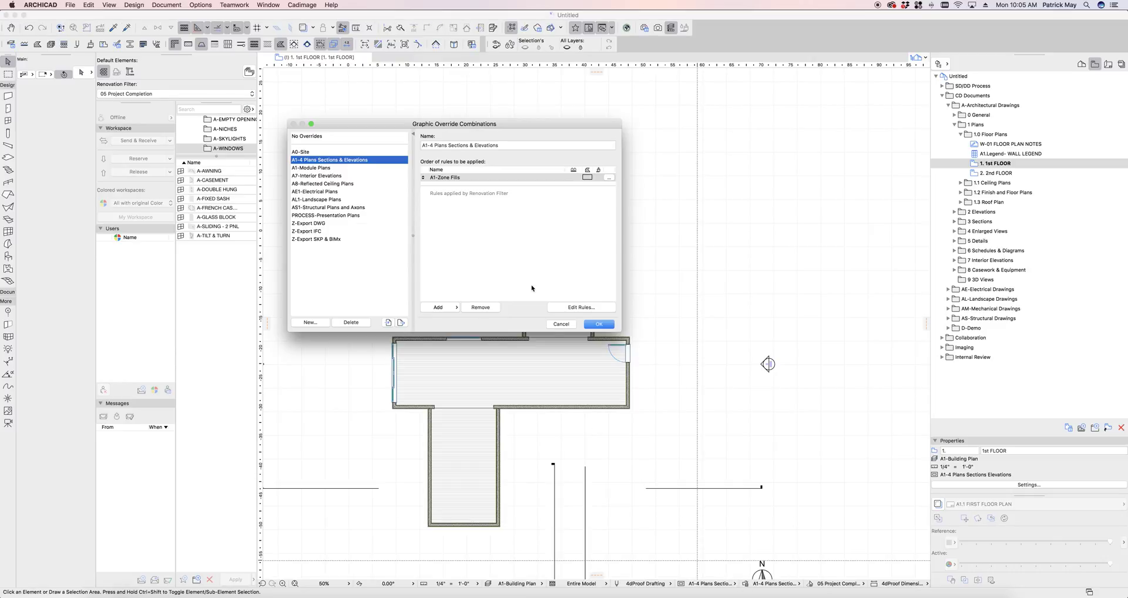
pyautogui.click(310, 168)
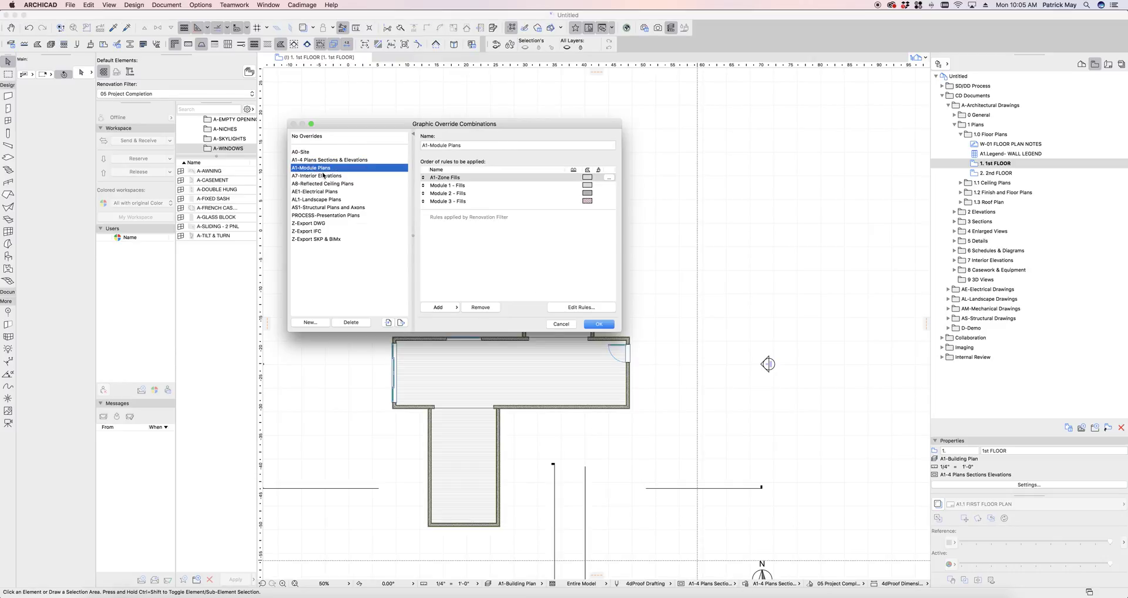
pyautogui.click(447, 186)
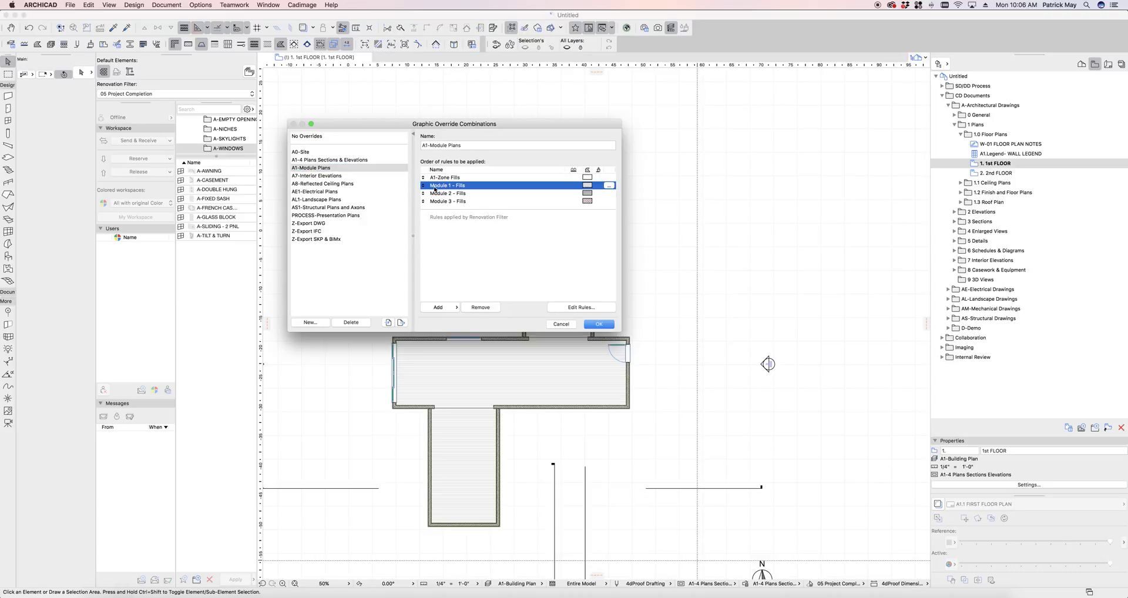
pyautogui.click(587, 306)
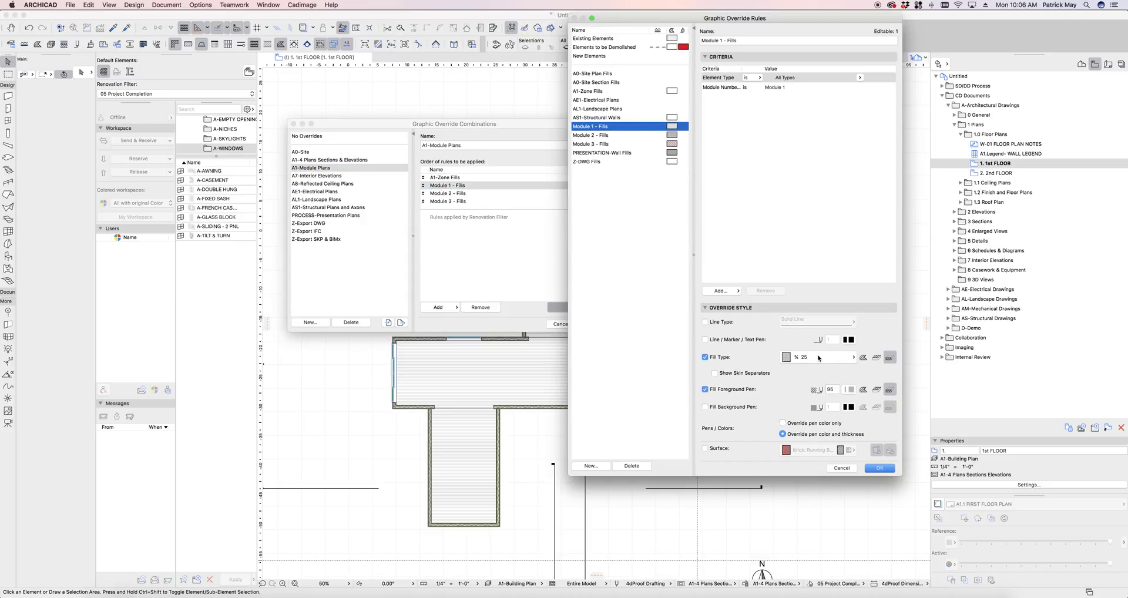
pyautogui.click(614, 137)
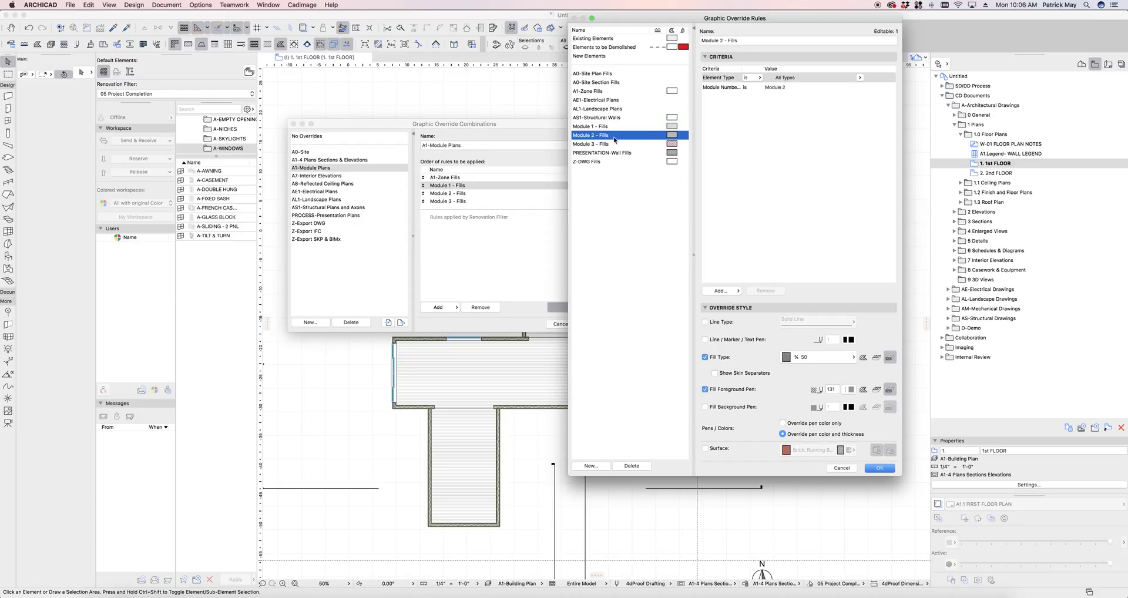
pyautogui.click(617, 144)
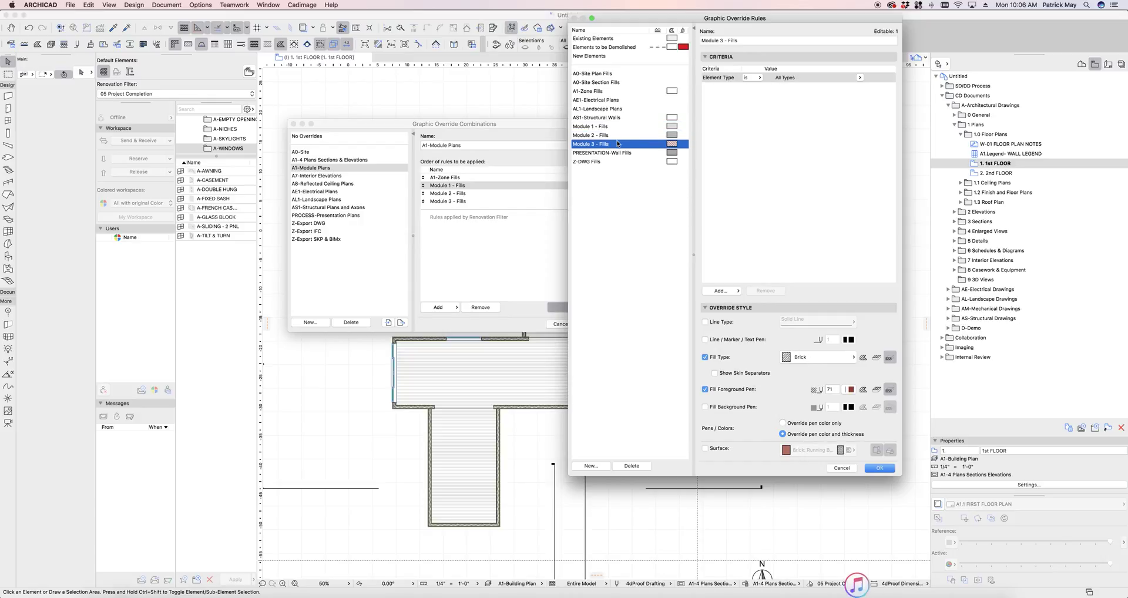
pyautogui.click(880, 470)
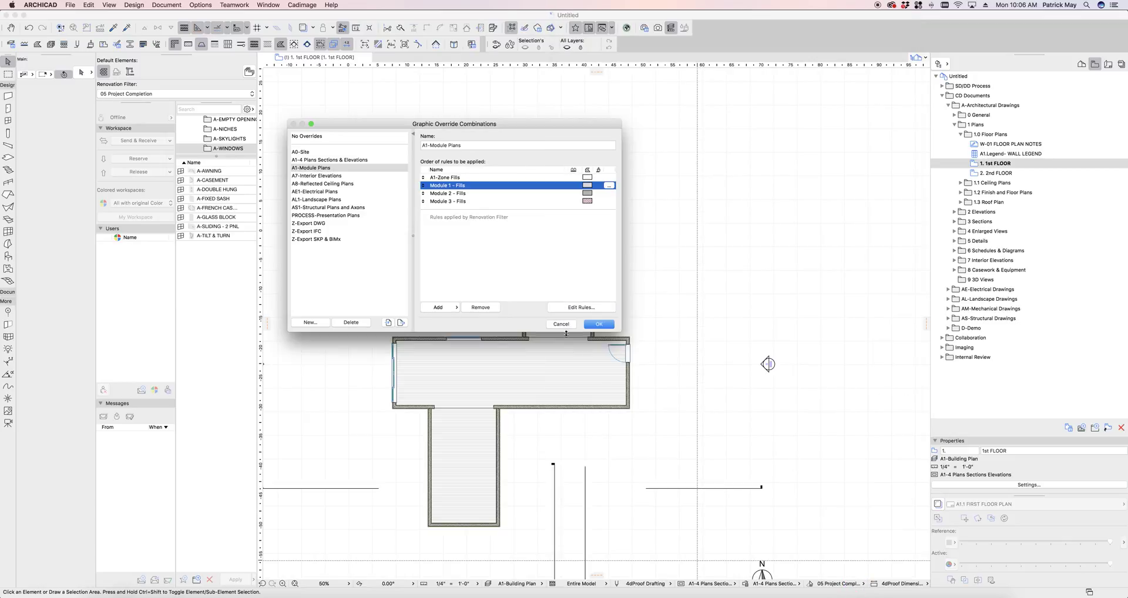
pyautogui.click(590, 325)
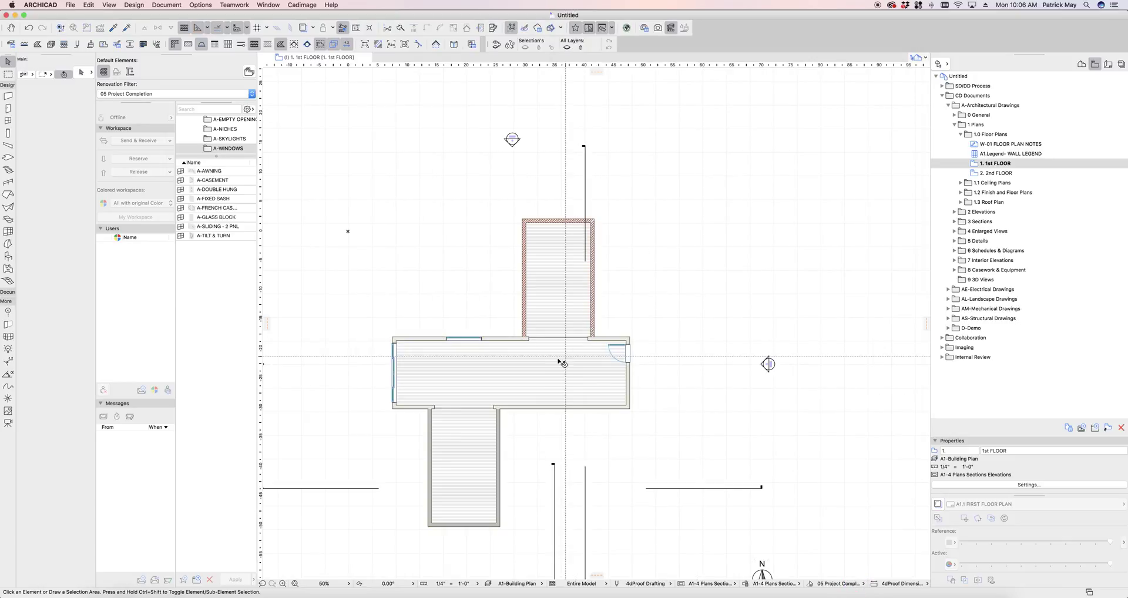
pyautogui.scroll(5, 559, 358)
pyautogui.moveTo(562, 343); pyautogui.dragTo(595, 255, button='middle')
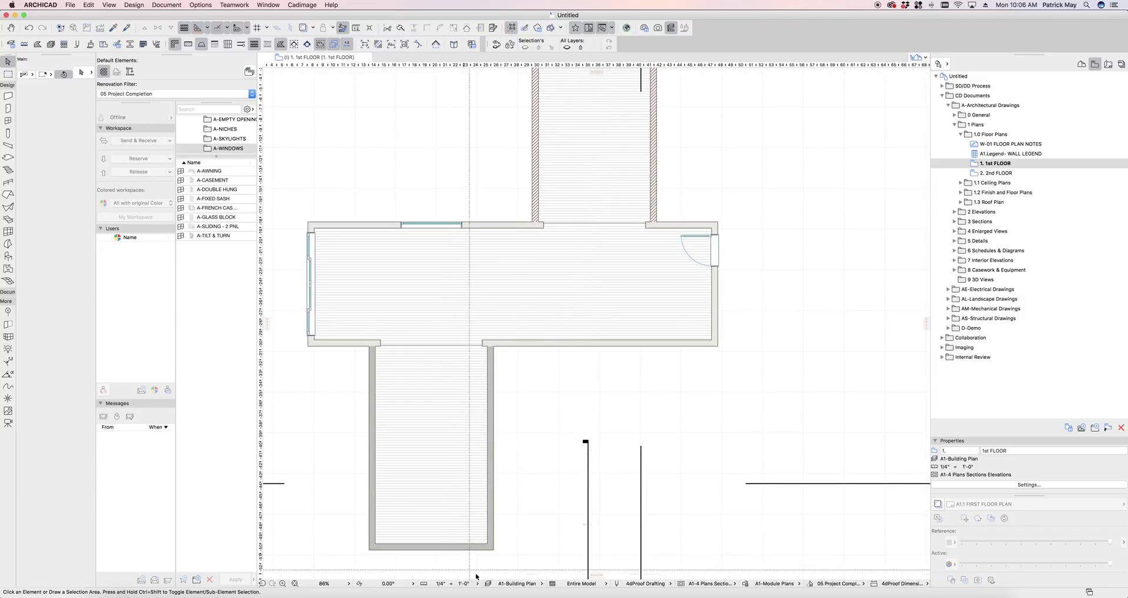
pyautogui.scroll(-5, 526, 422)
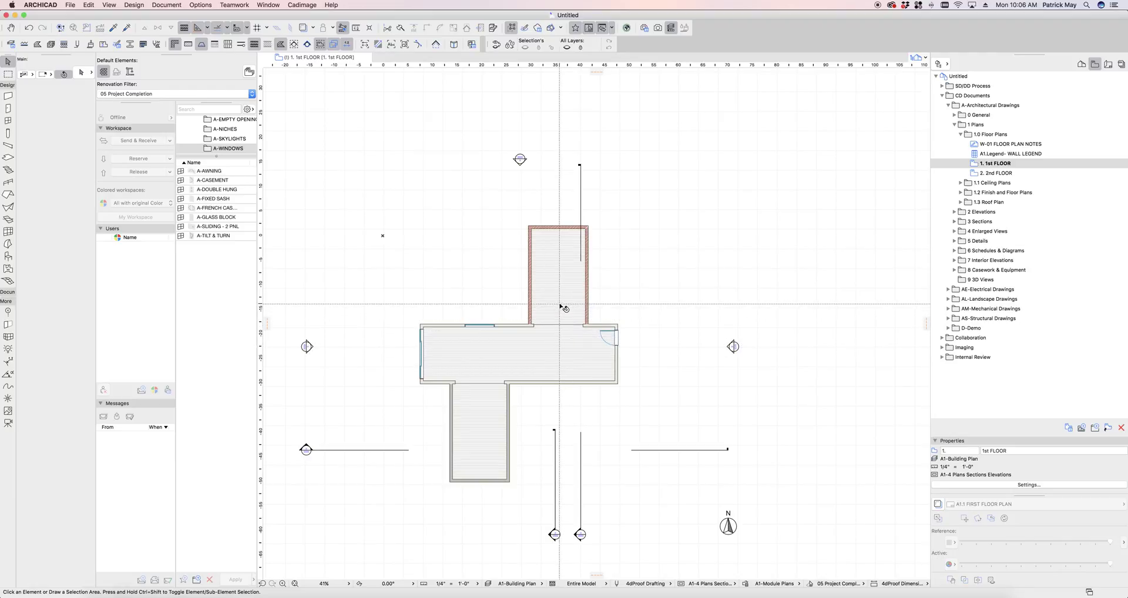
pyautogui.hscroll(-3, 582, 318)
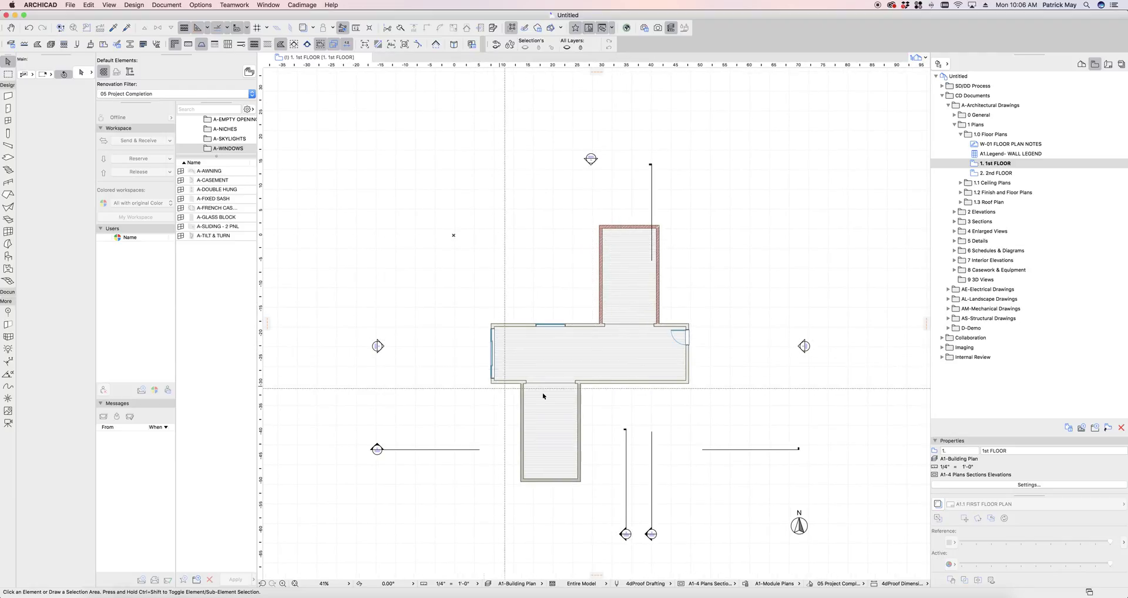
pyautogui.hscroll(3, 605, 365)
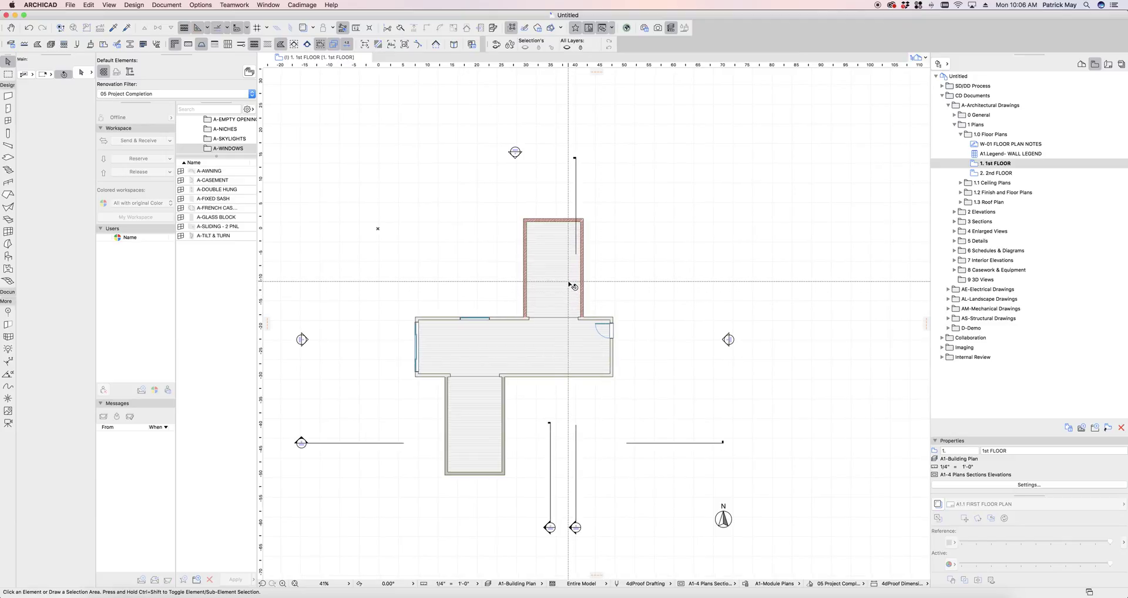
pyautogui.scroll(3, 588, 279)
pyautogui.hscroll(-3, 587, 279)
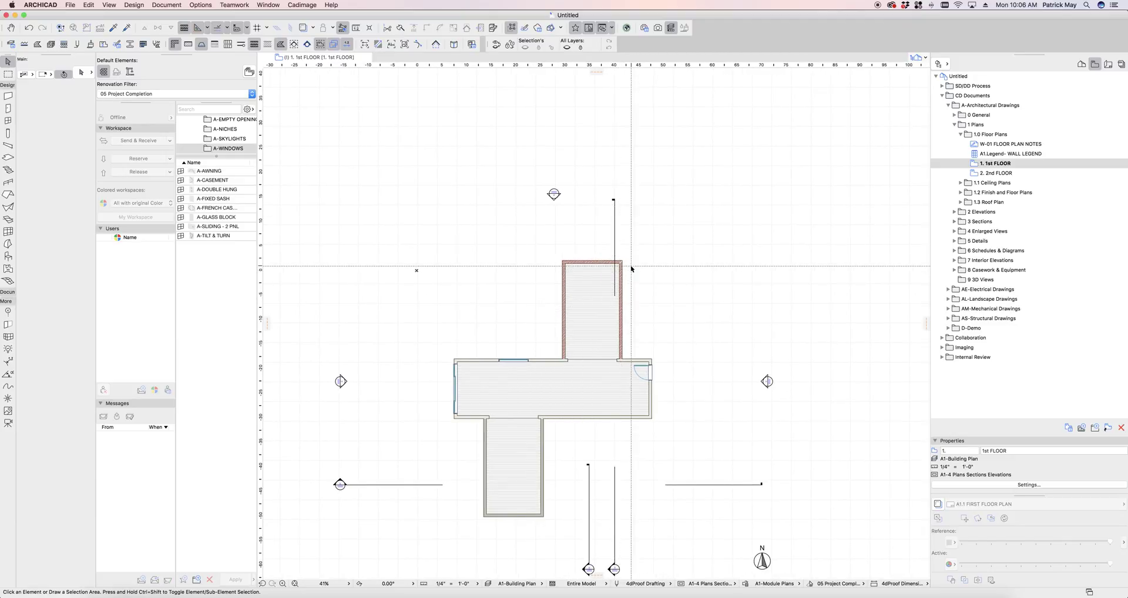
pyautogui.scroll(1, 629, 282)
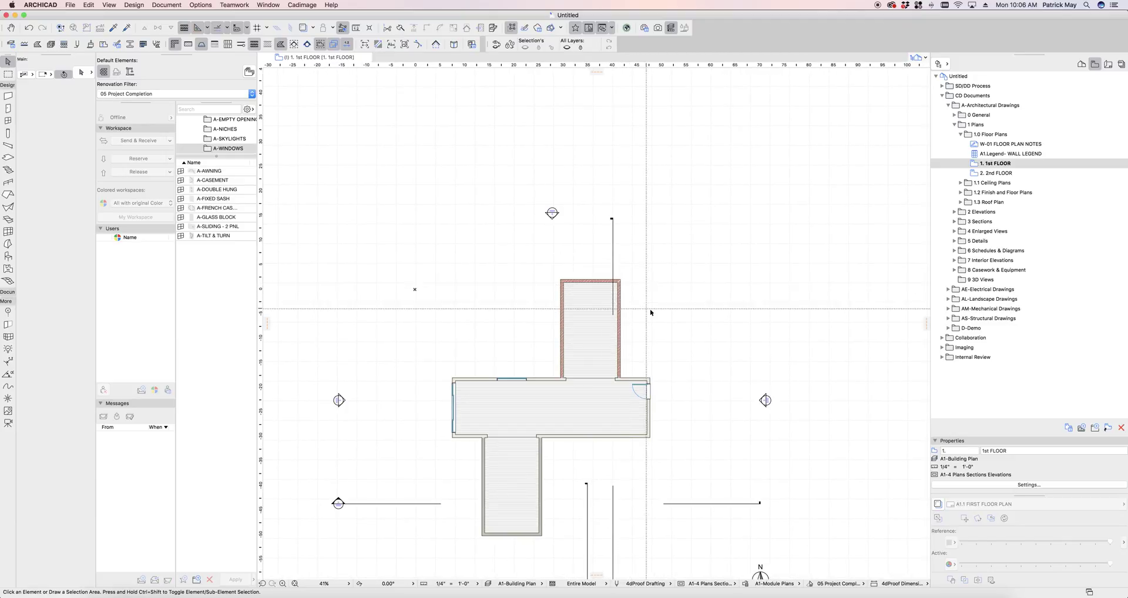
# Select the upper room's four walls and save to the Desktop as a DWG named Module.
pyautogui.click(619, 292)
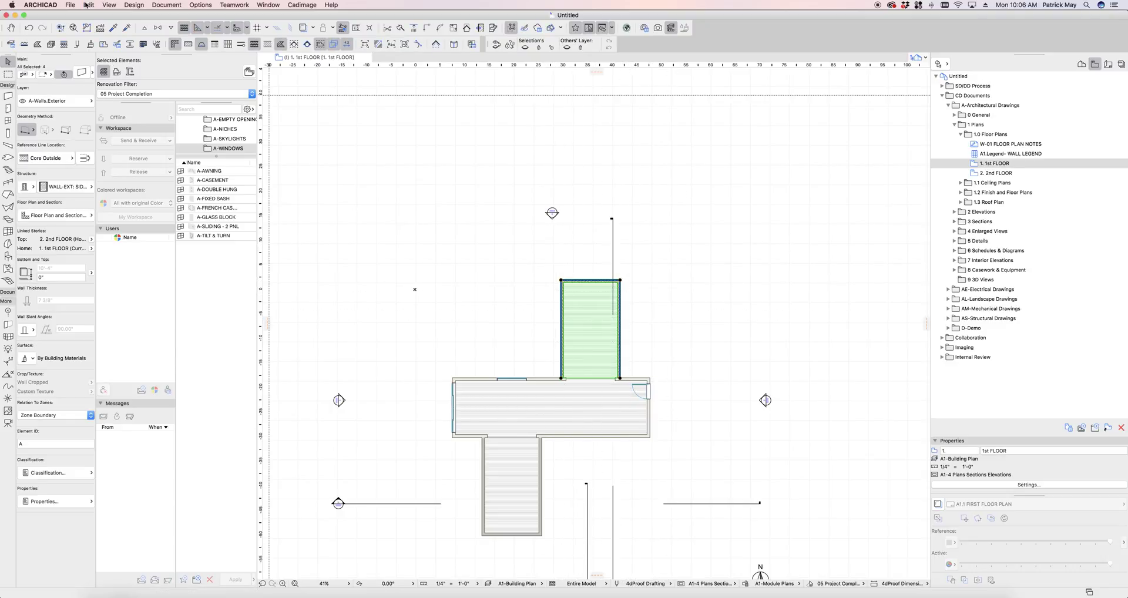
pyautogui.click(70, 4)
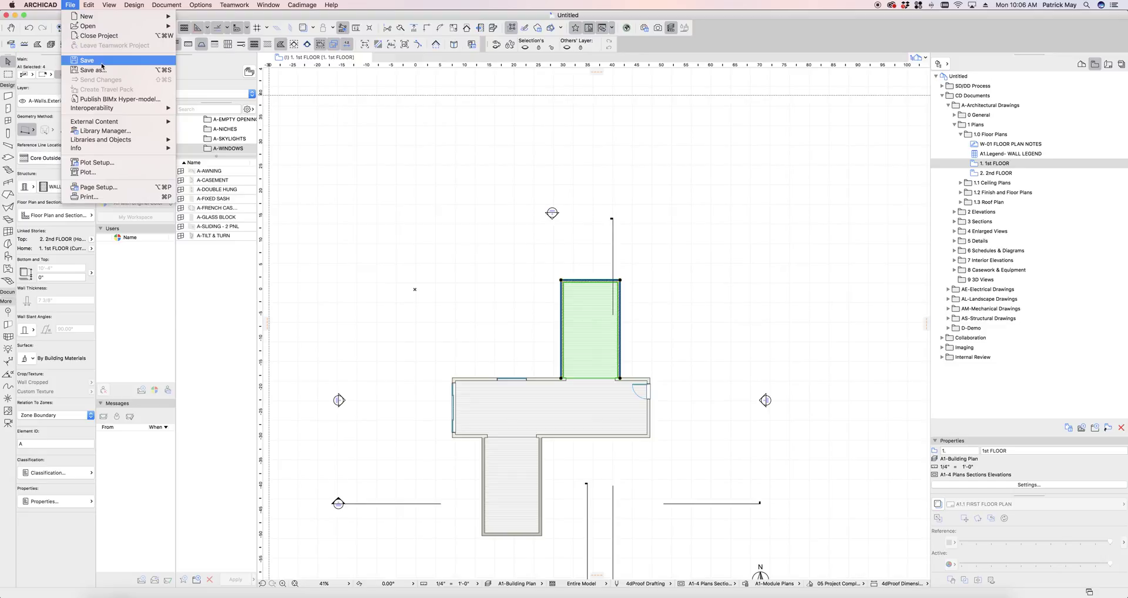
pyautogui.click(164, 70)
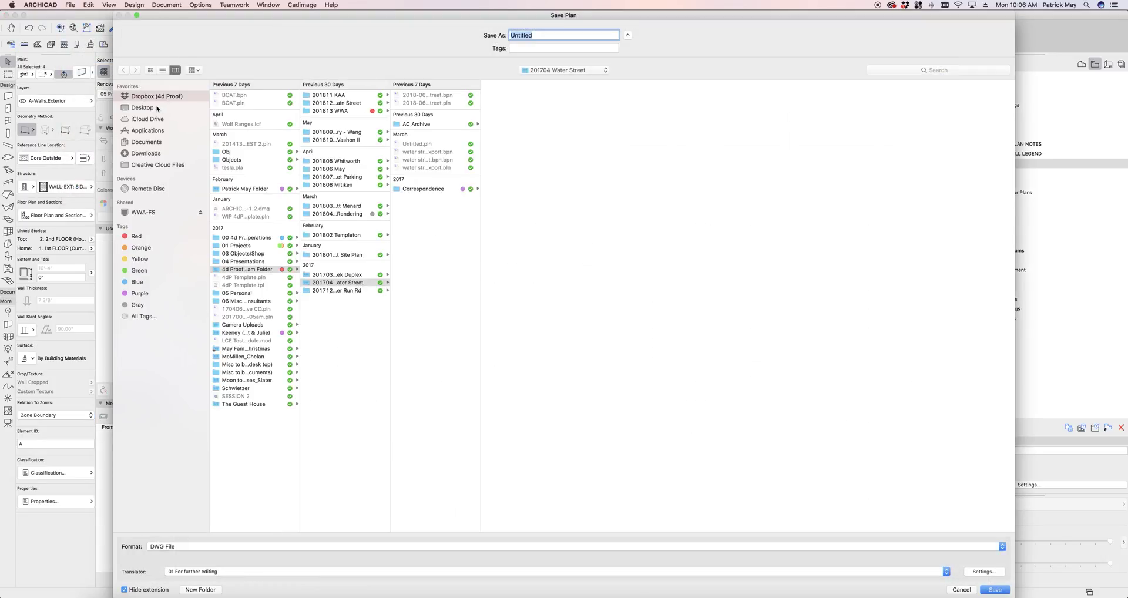
pyautogui.click(156, 108)
pyautogui.write('Module 3')
pyautogui.press('Return')
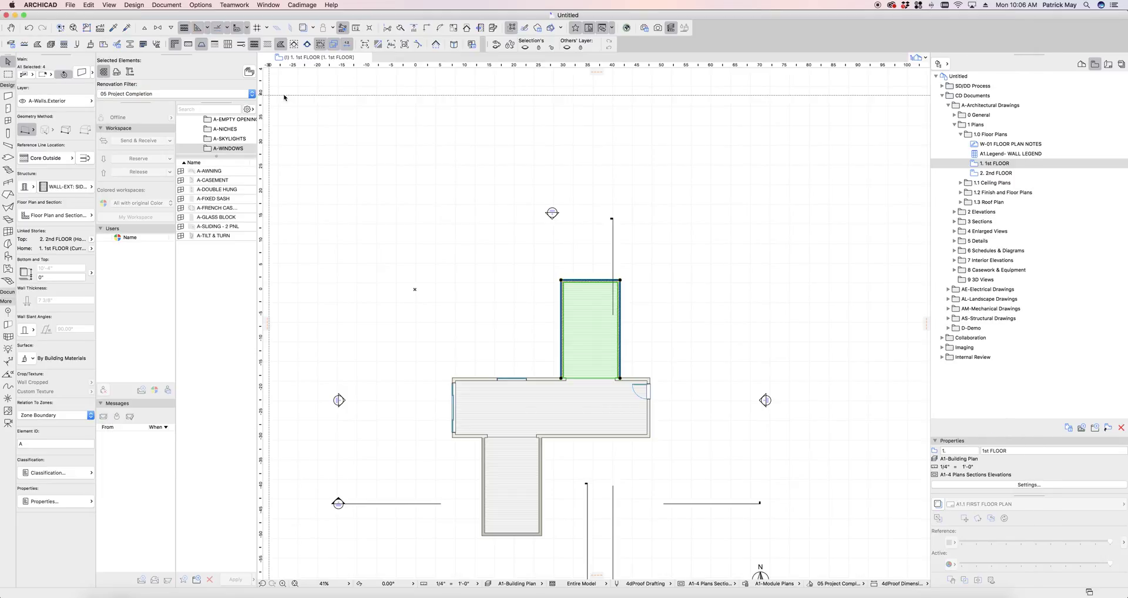
# Save the selection to the Desktop again in Module File from Clipboard format.
pyautogui.click(70, 4)
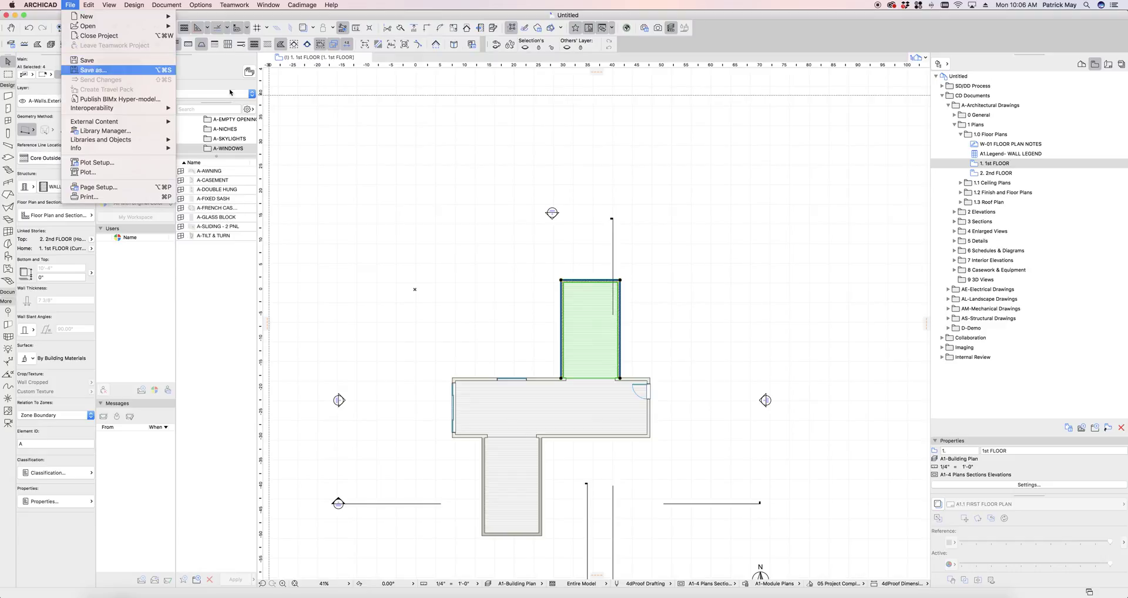
pyautogui.click(103, 70)
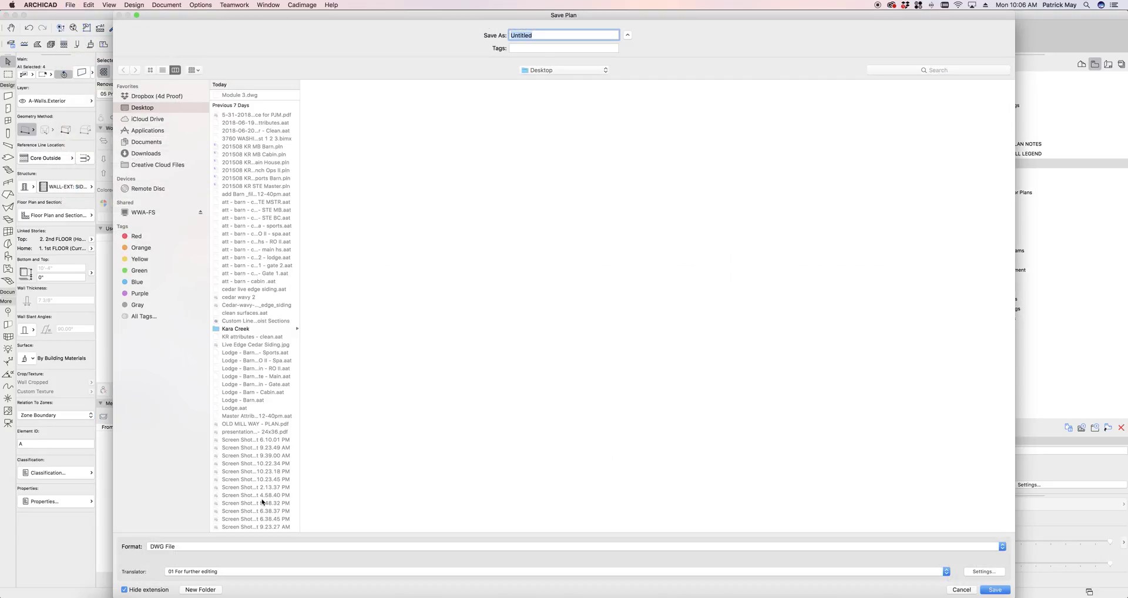
pyautogui.click(189, 547)
pyautogui.click(220, 409)
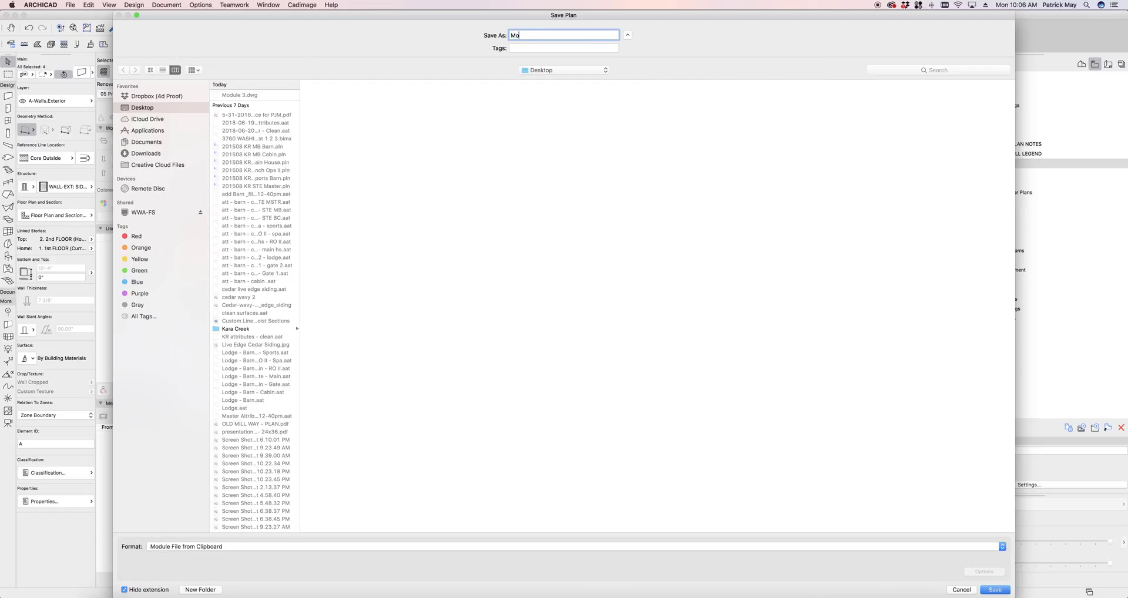
pyautogui.write('Module')
pyautogui.press('Return')
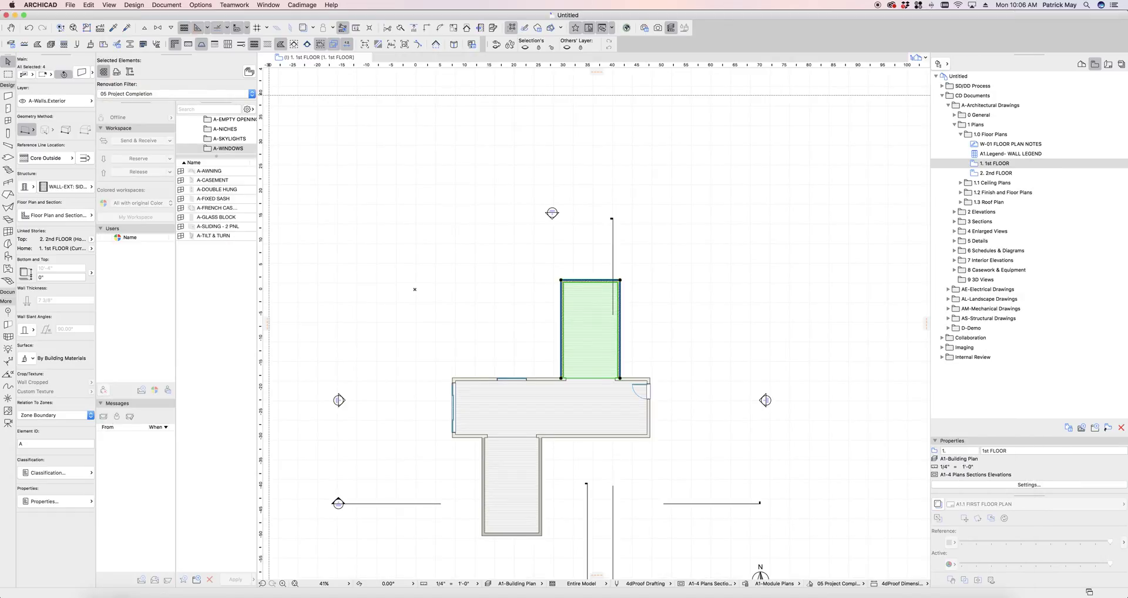
pyautogui.scroll(-3, 561, 464)
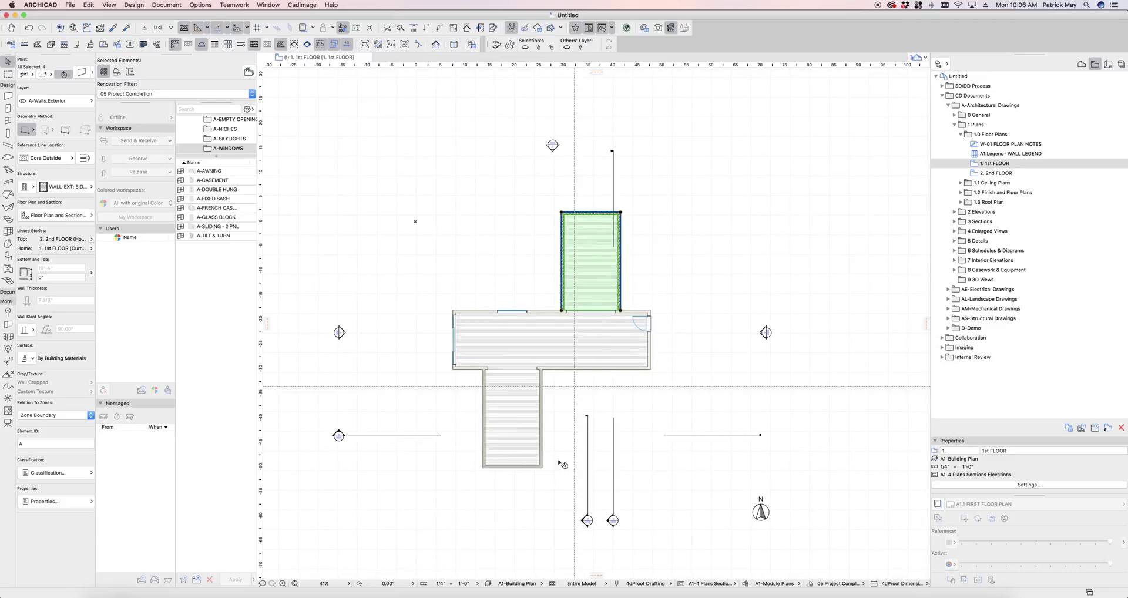
# Copy the lower room's elements and save them as module file Module 2.
pyautogui.click(555, 482)
pyautogui.click(511, 457)
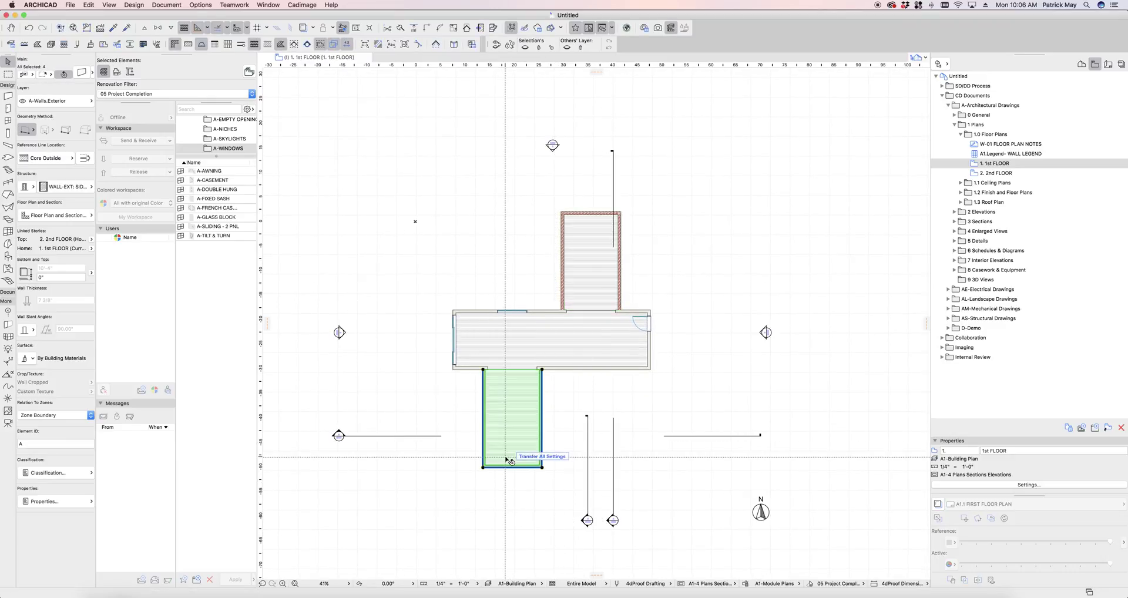
pyautogui.press('super+c')
pyautogui.press('super+shift+s')
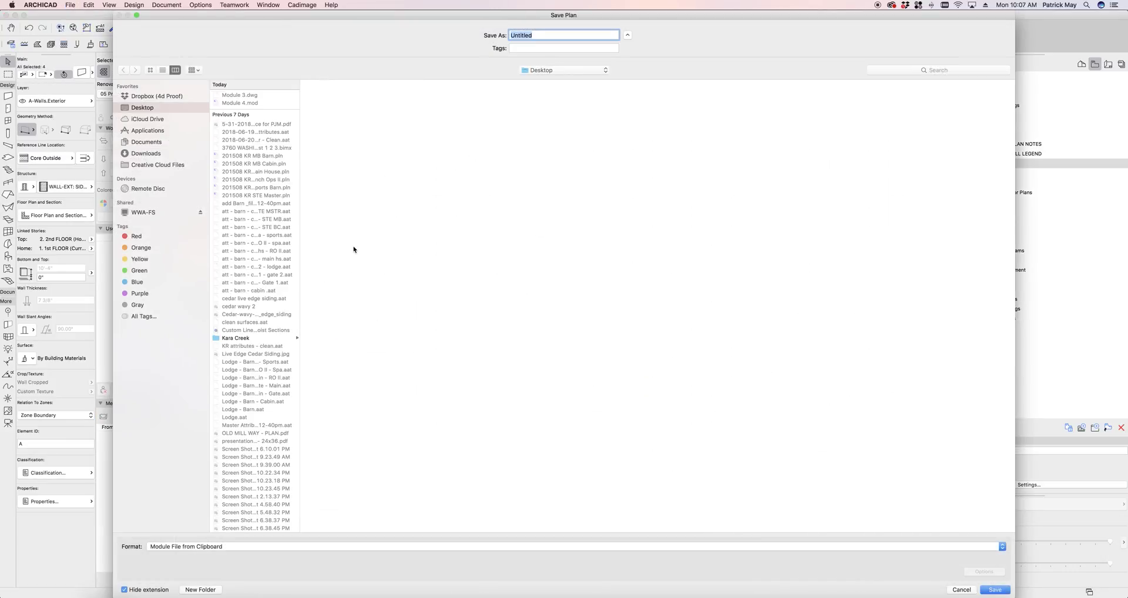
pyautogui.write('Module 2')
pyautogui.press('Return')
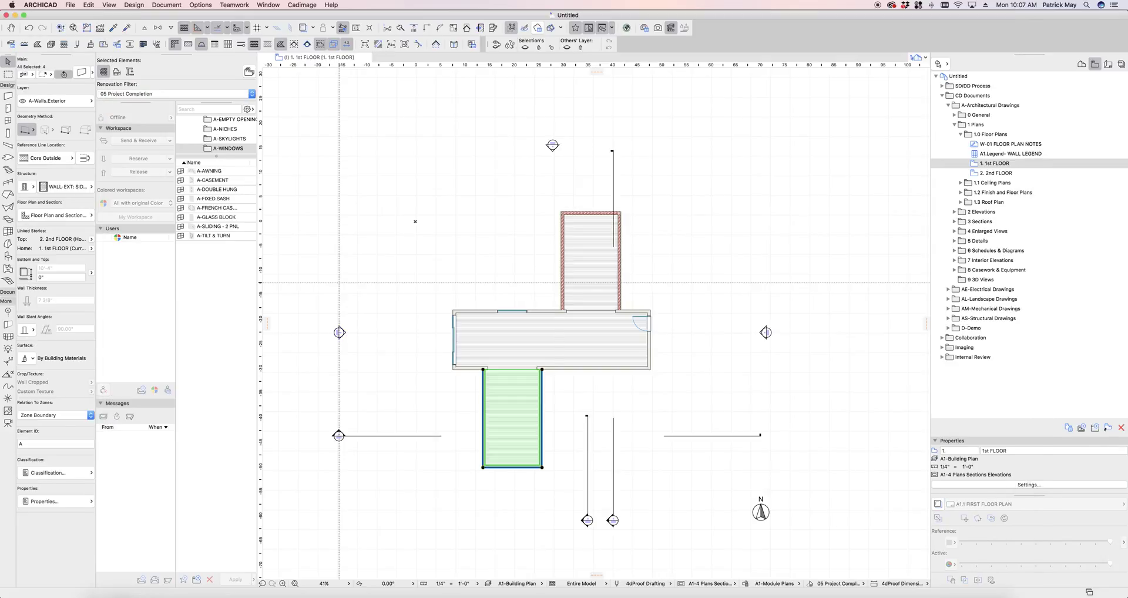
# Copy the middle room's elements, including its last wall and window, and save as Module 1.
pyautogui.moveTo(667, 379); pyautogui.dragTo(638, 281)
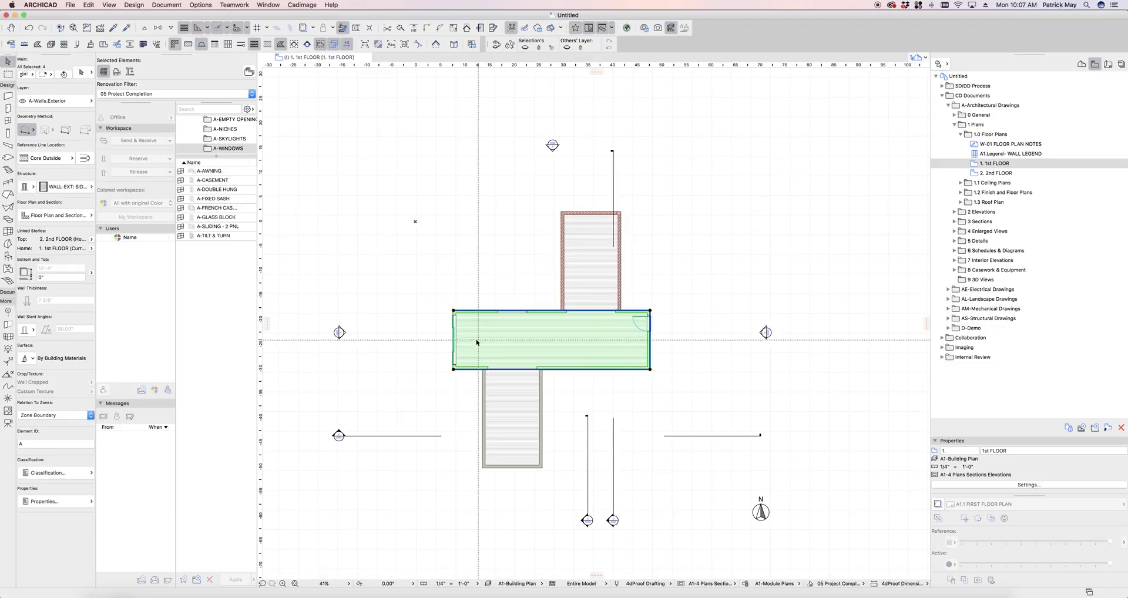
pyautogui.scroll(15, 458, 319)
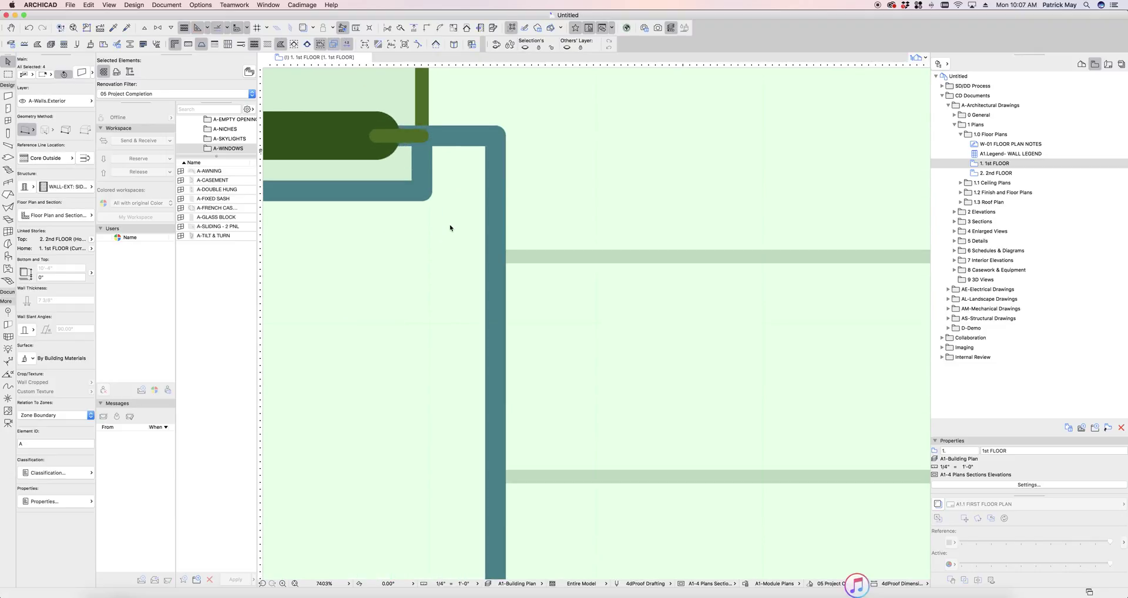
pyautogui.keyDown('shift'); pyautogui.click(441, 157); pyautogui.keyUp('shift')
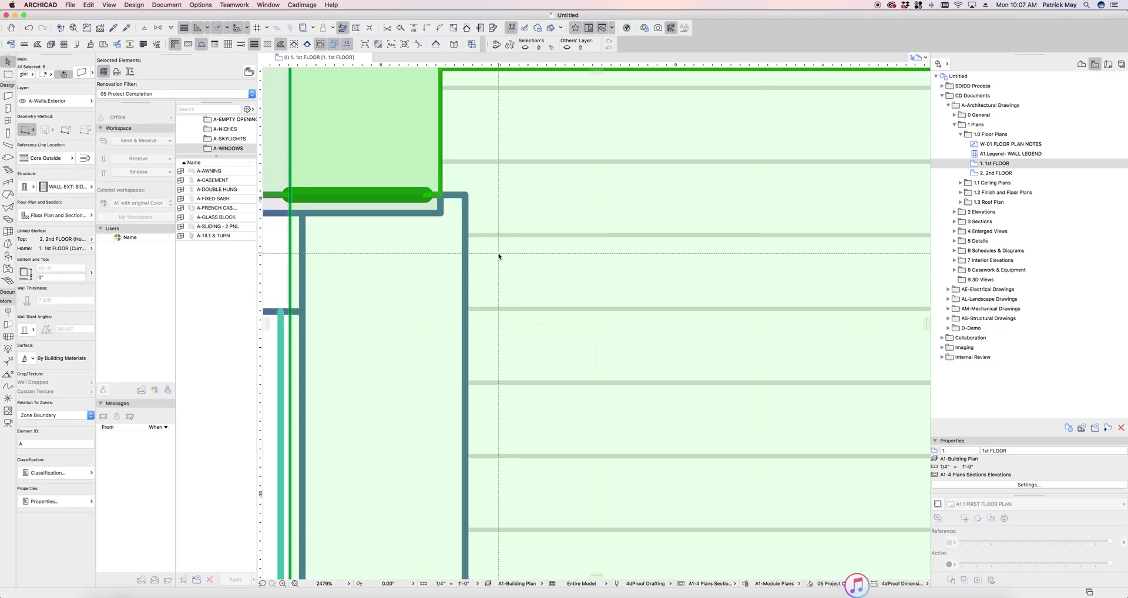
pyautogui.press('super+c')
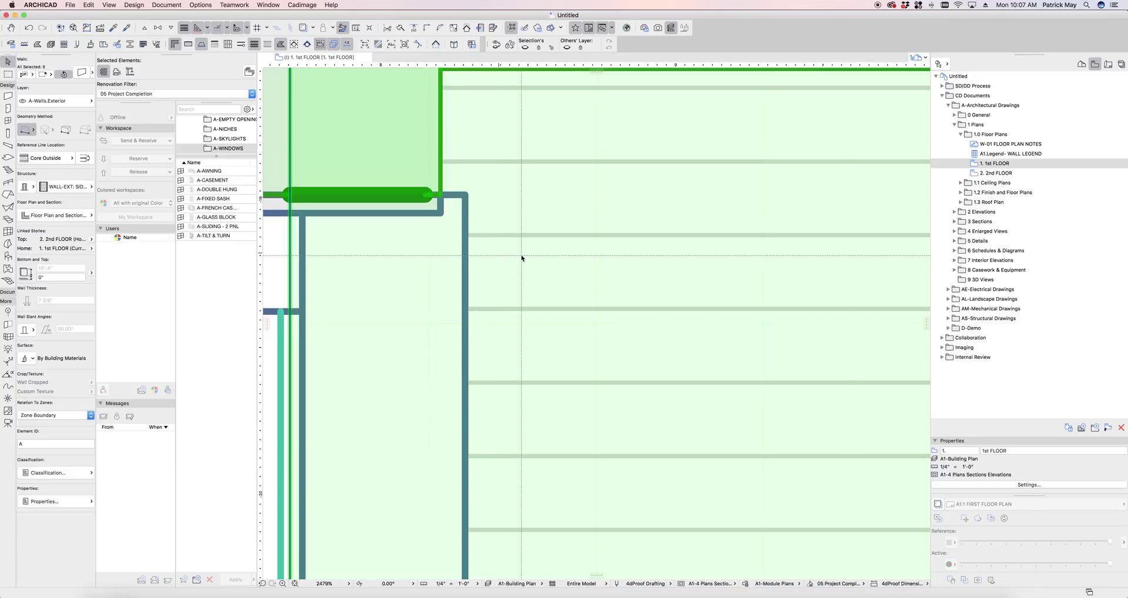
pyautogui.press('super+s')
pyautogui.write('M')
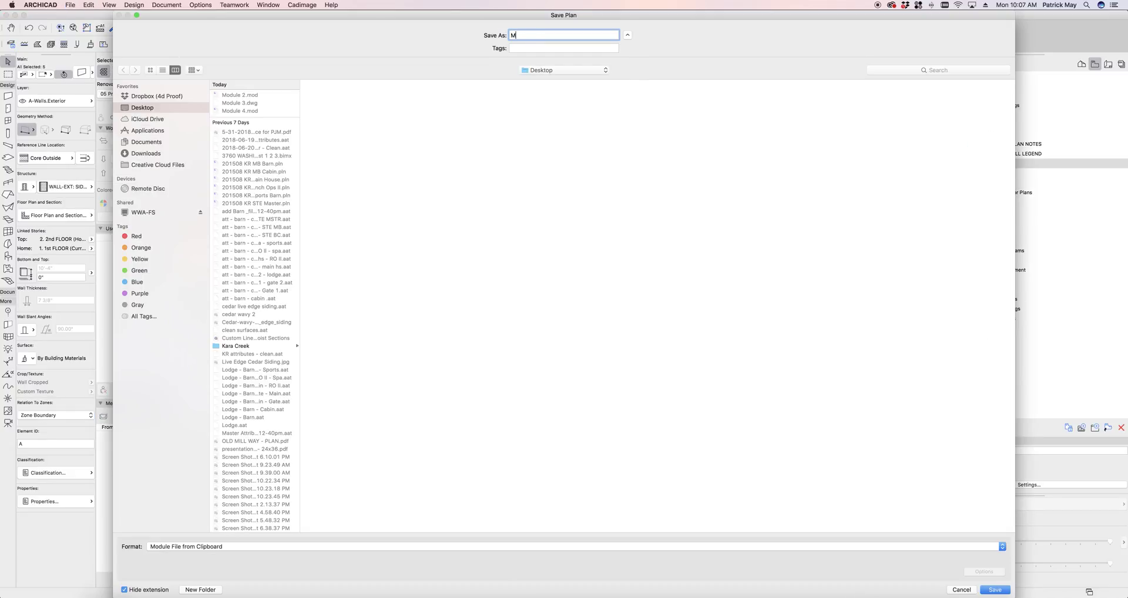
pyautogui.write('odule 1')
pyautogui.press('Return')
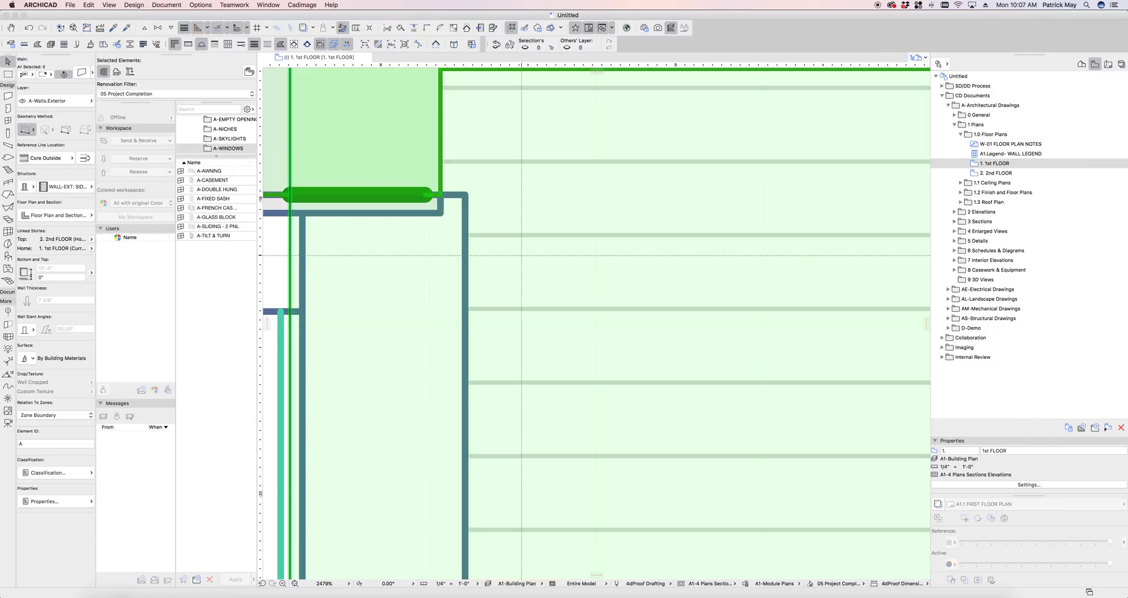
pyautogui.scroll(-10, 475, 293)
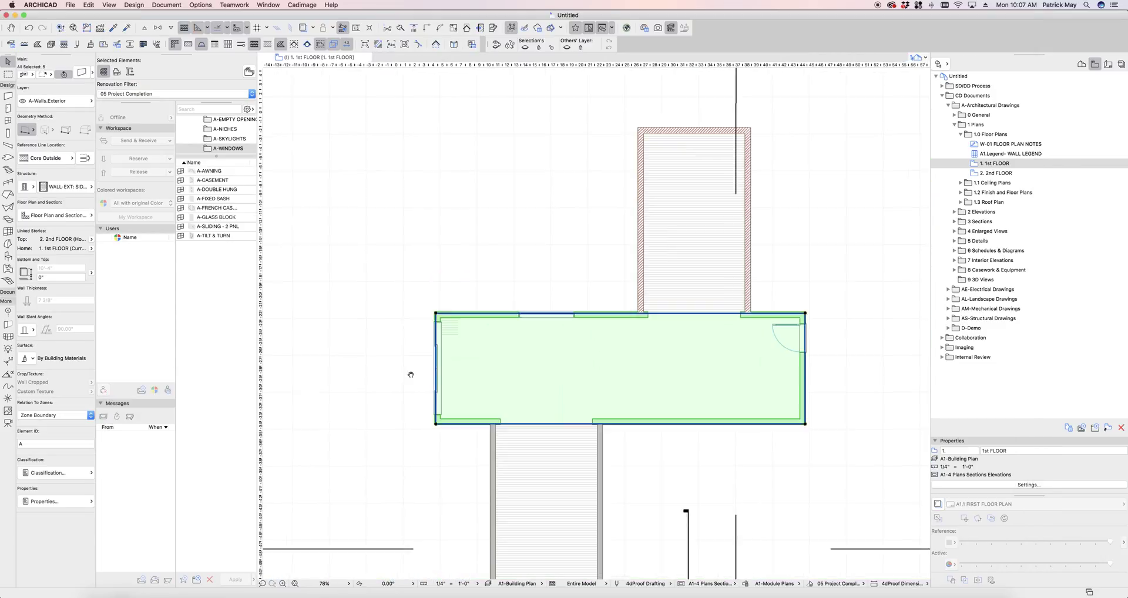
# Clear the selection, pan the plan down, and start placing a hotlinked module.
pyautogui.click(476, 279)
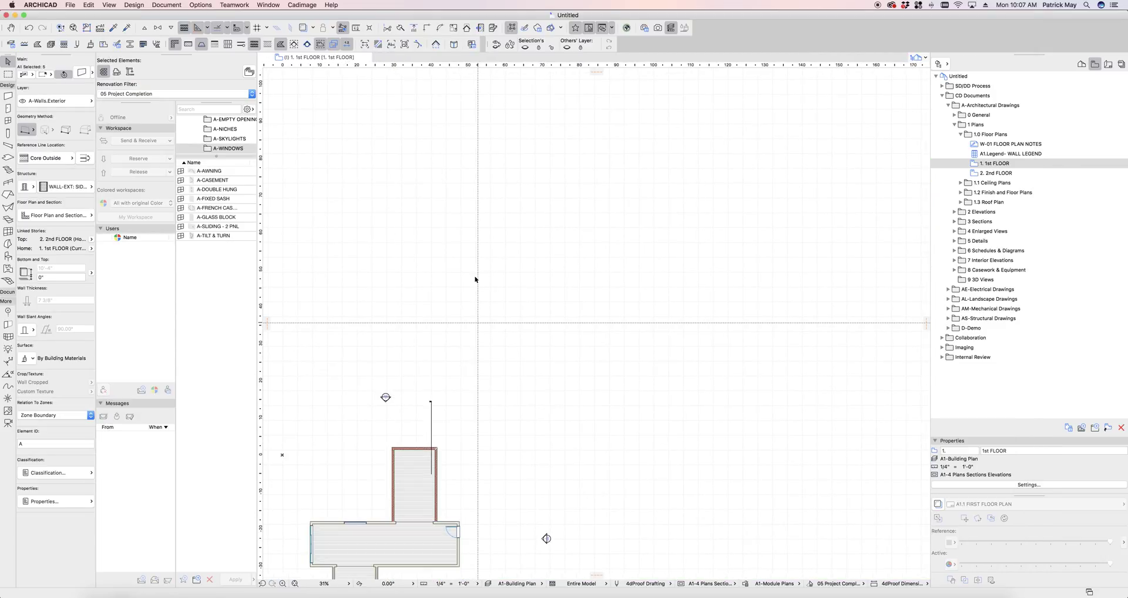
pyautogui.moveTo(448, 263); pyautogui.dragTo(453, 308, button='middle')
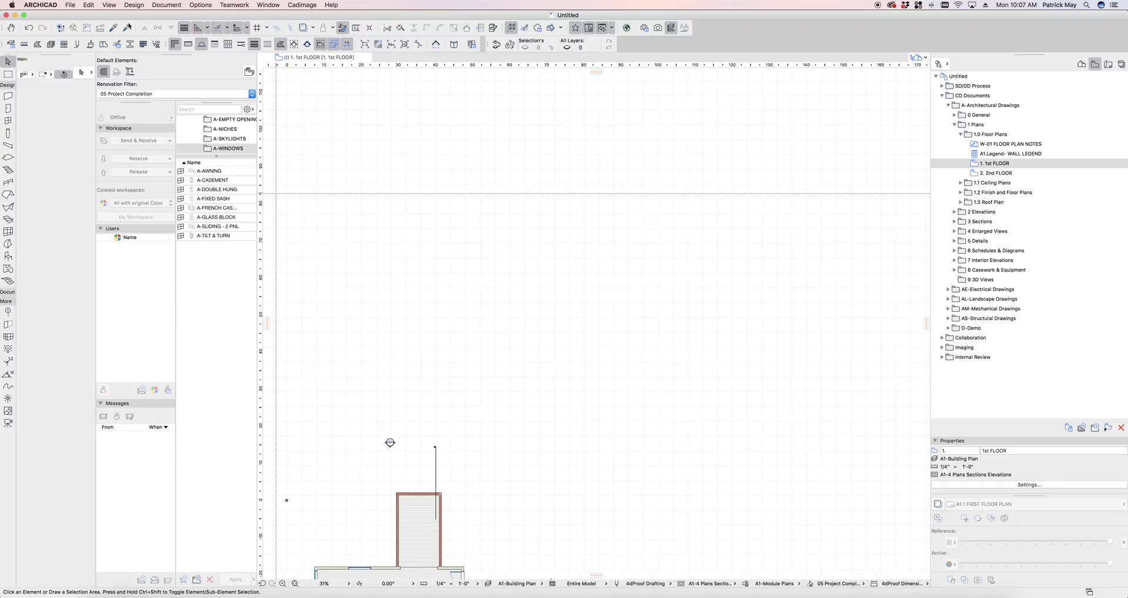
pyautogui.click(69, 6)
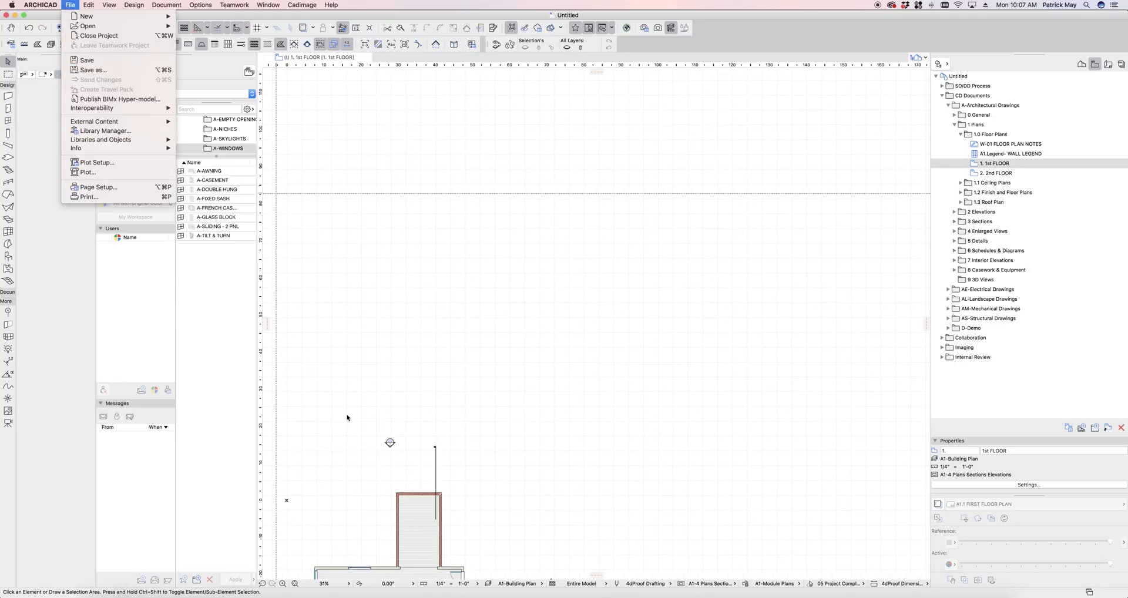
pyautogui.click(365, 419)
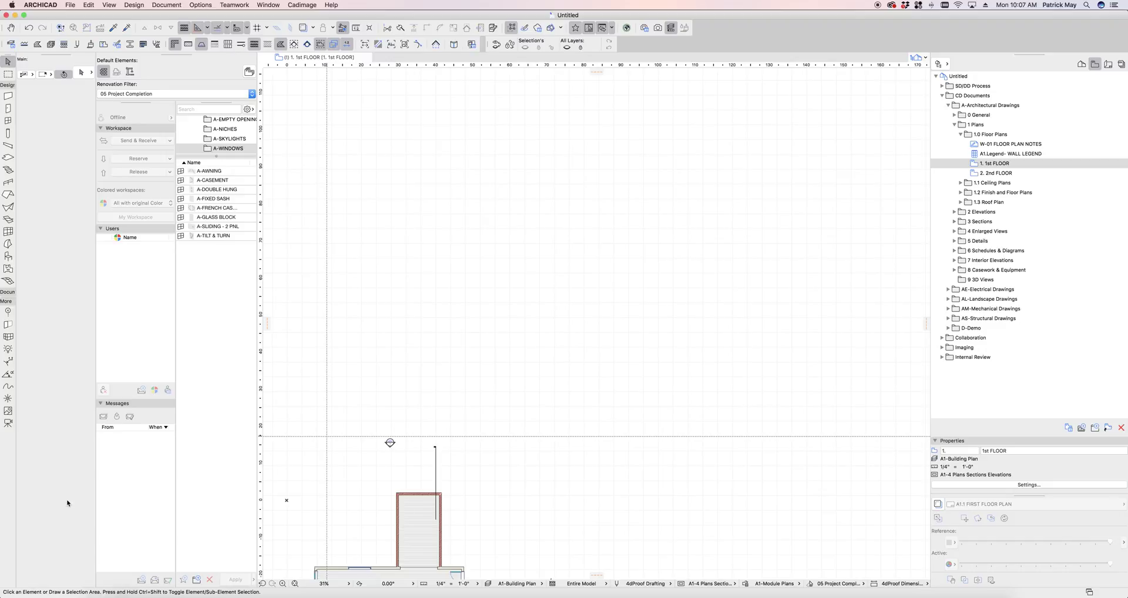
pyautogui.click(70, 5)
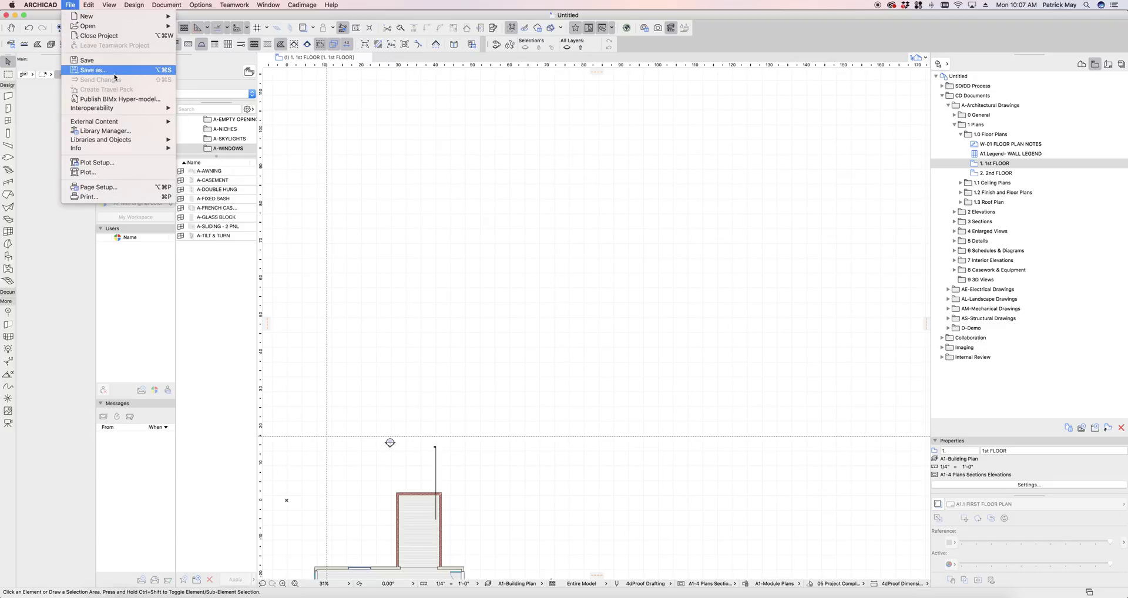
pyautogui.moveTo(132, 124)
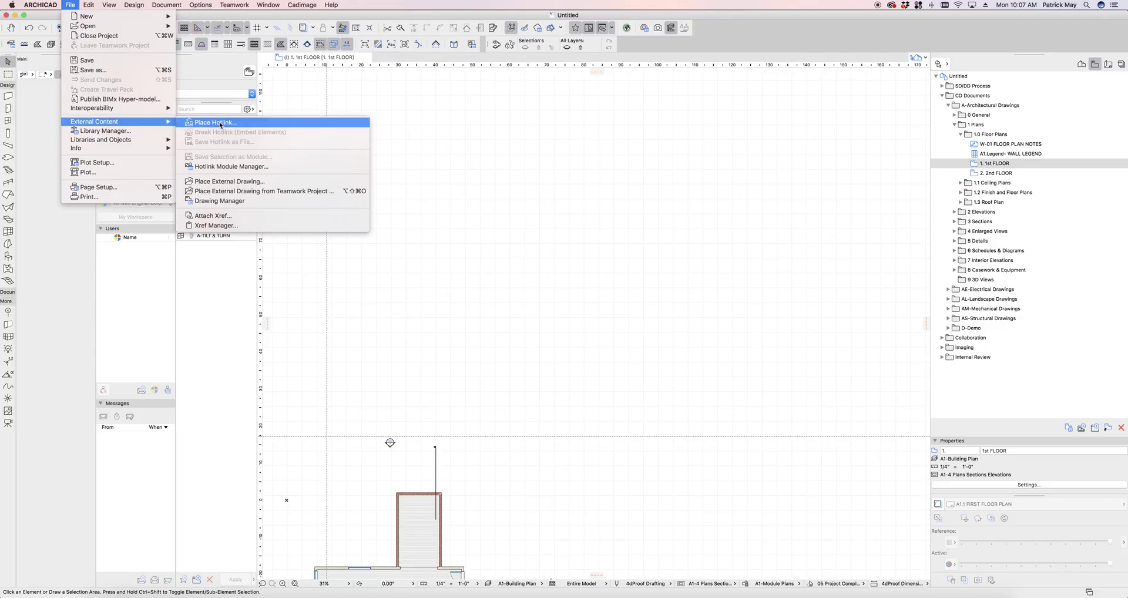
pyautogui.click(212, 122)
# Load Module 1.mod from disk as the new module source, keeping All Stories.
pyautogui.click(613, 184)
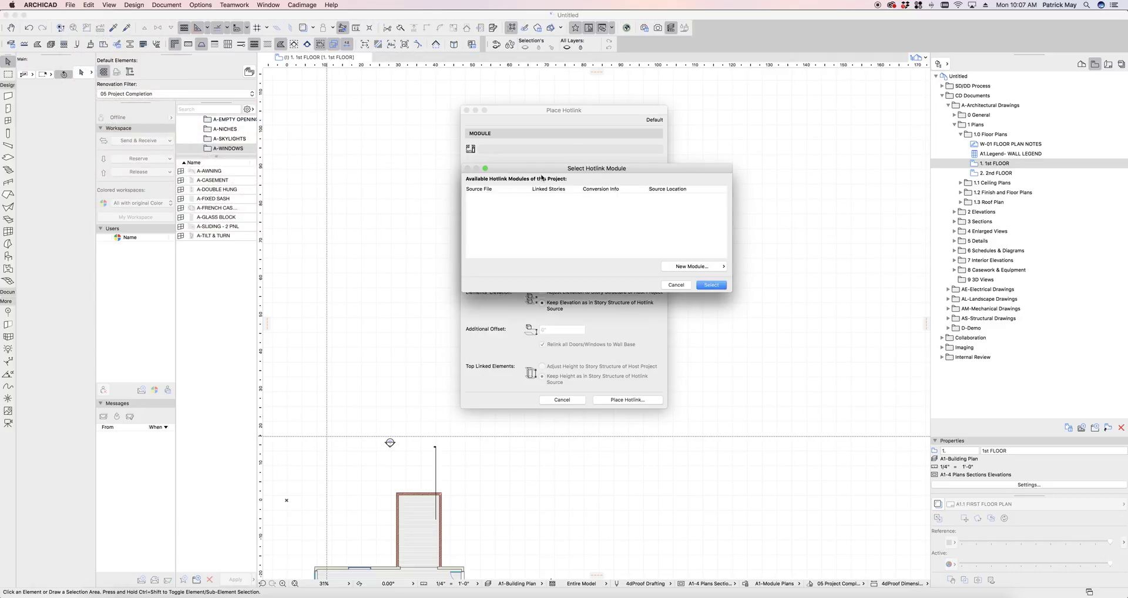
pyautogui.click(723, 266)
pyautogui.click(758, 267)
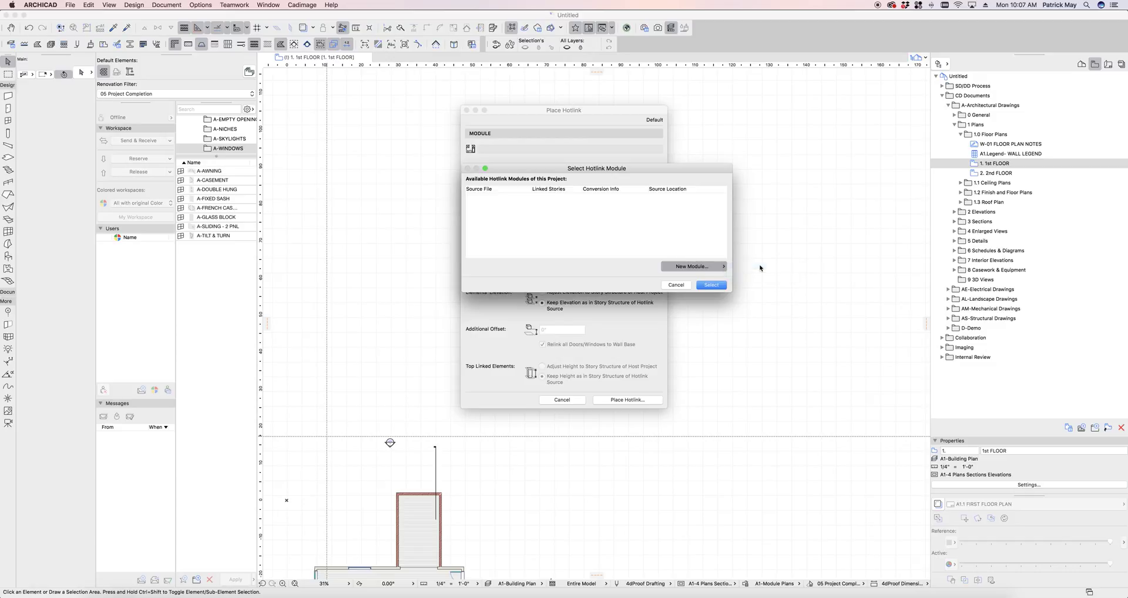
pyautogui.click(420, 177)
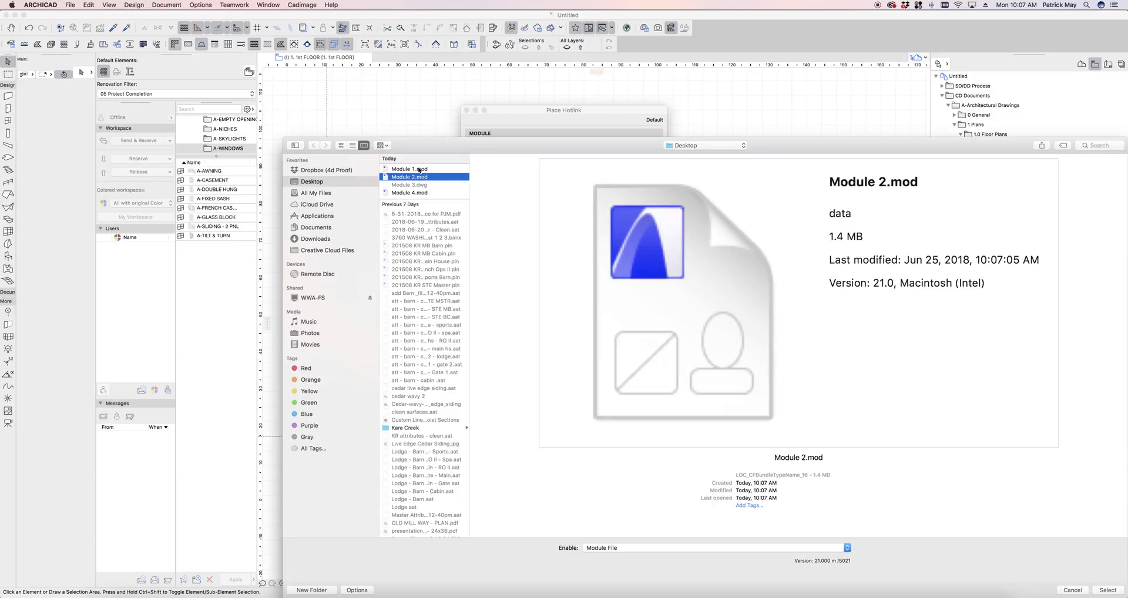
pyautogui.click(411, 169)
pyautogui.doubleClick(411, 169)
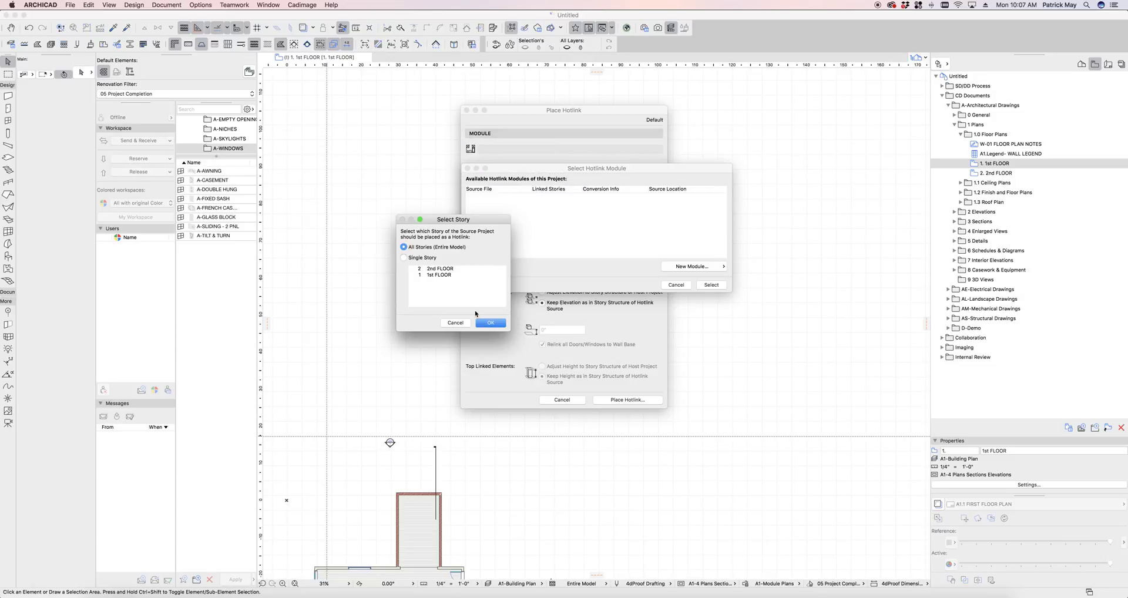
pyautogui.click(488, 322)
# Confirm Module 1.mod as the source and set the master layer to ARCHICAD Layer.
pyautogui.click(711, 285)
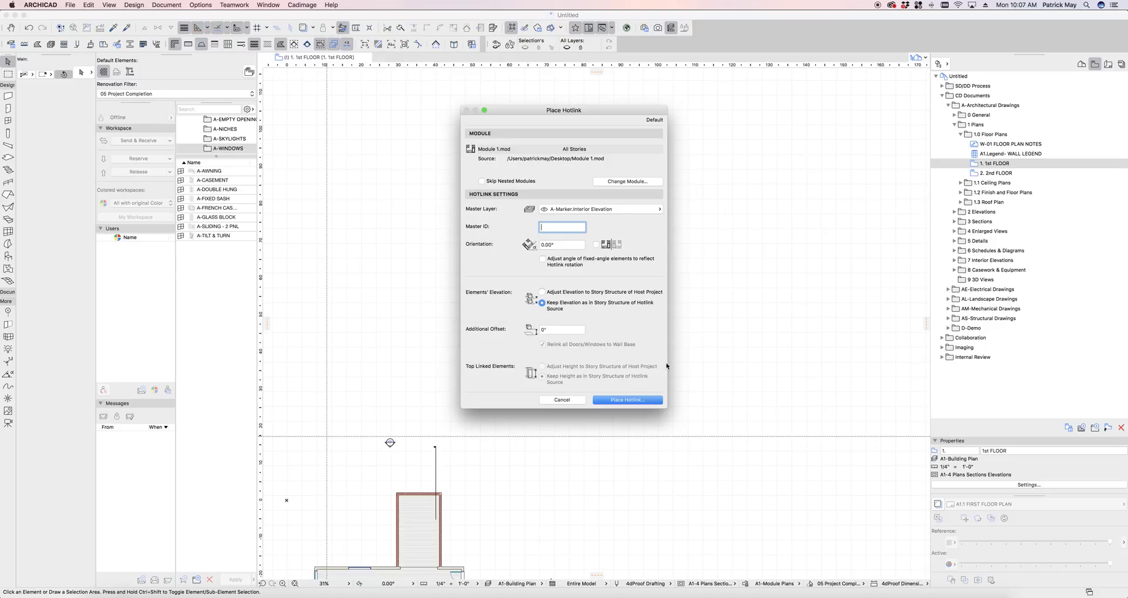
pyautogui.click(603, 208)
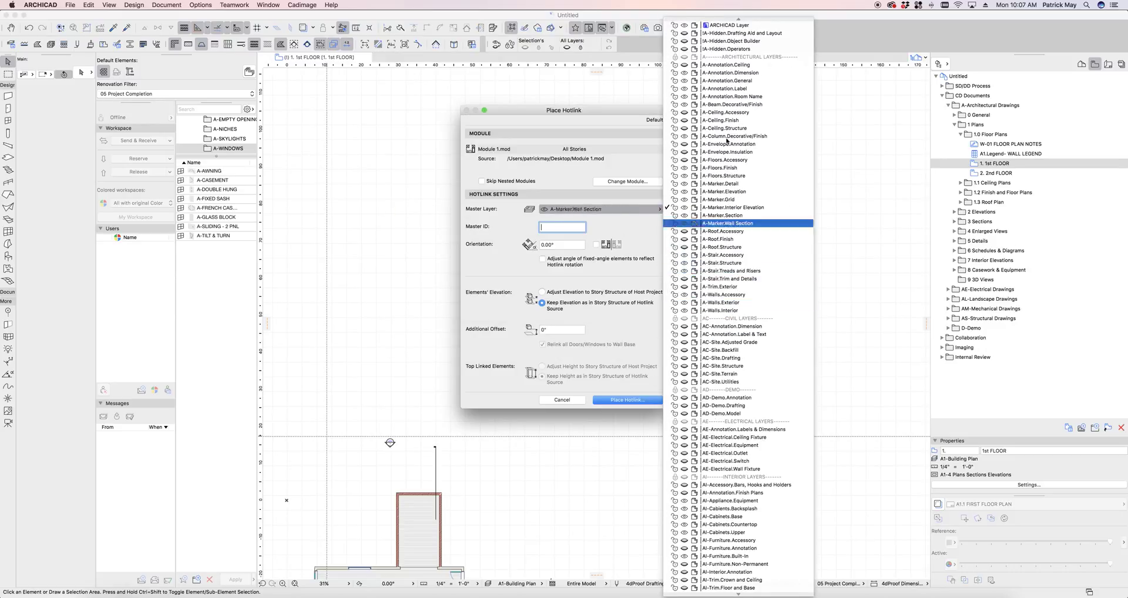
pyautogui.click(725, 27)
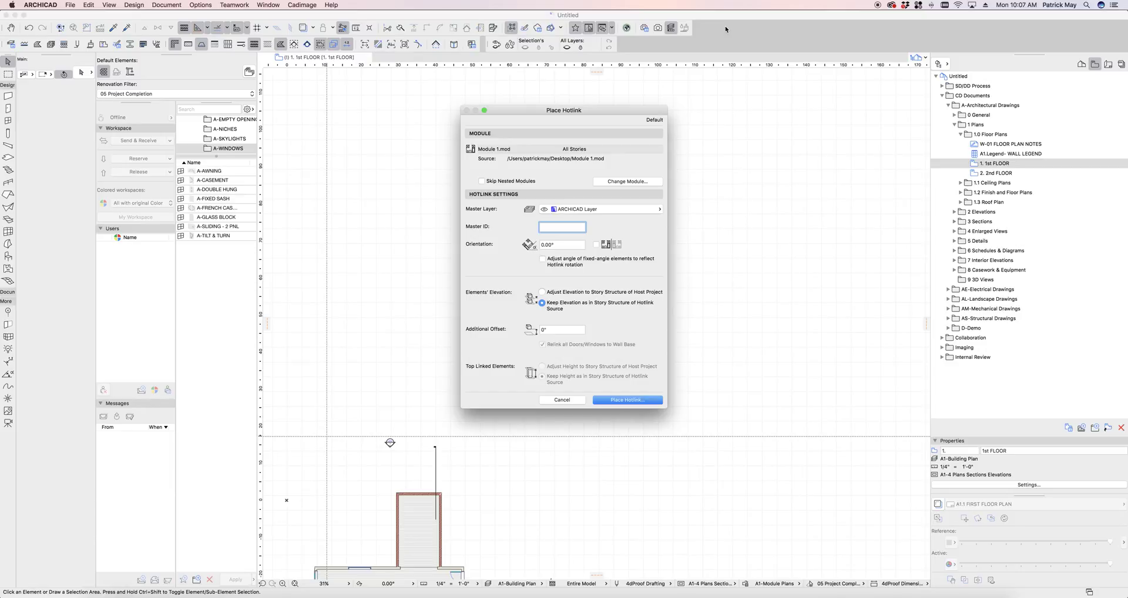
pyautogui.click(600, 208)
pyautogui.scroll(-5, 746, 332)
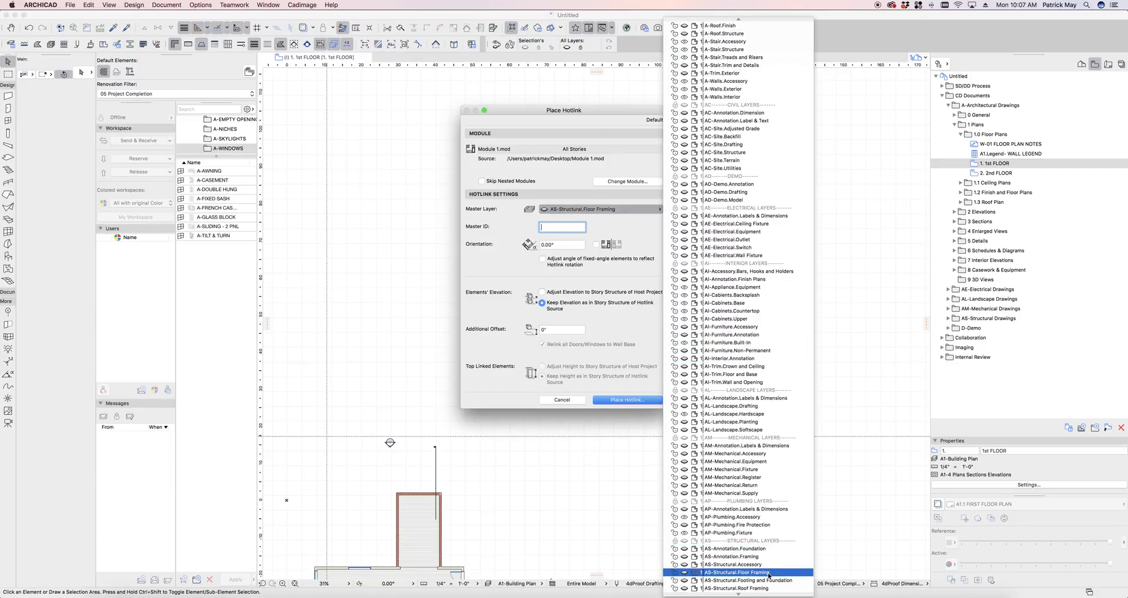
pyautogui.scroll(10, 731, 503)
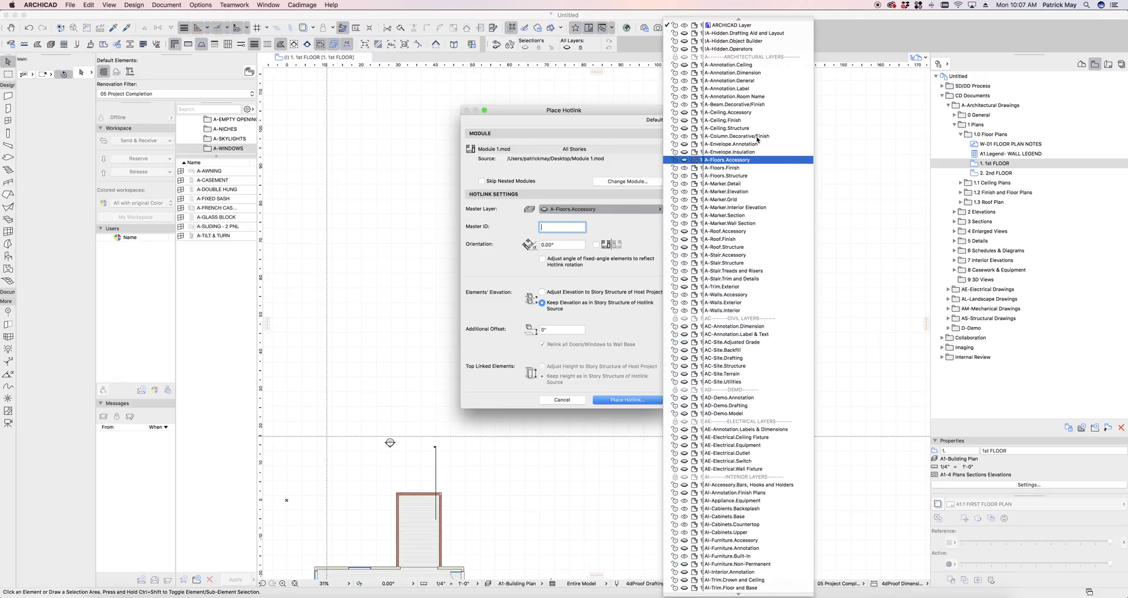
pyautogui.click(724, 26)
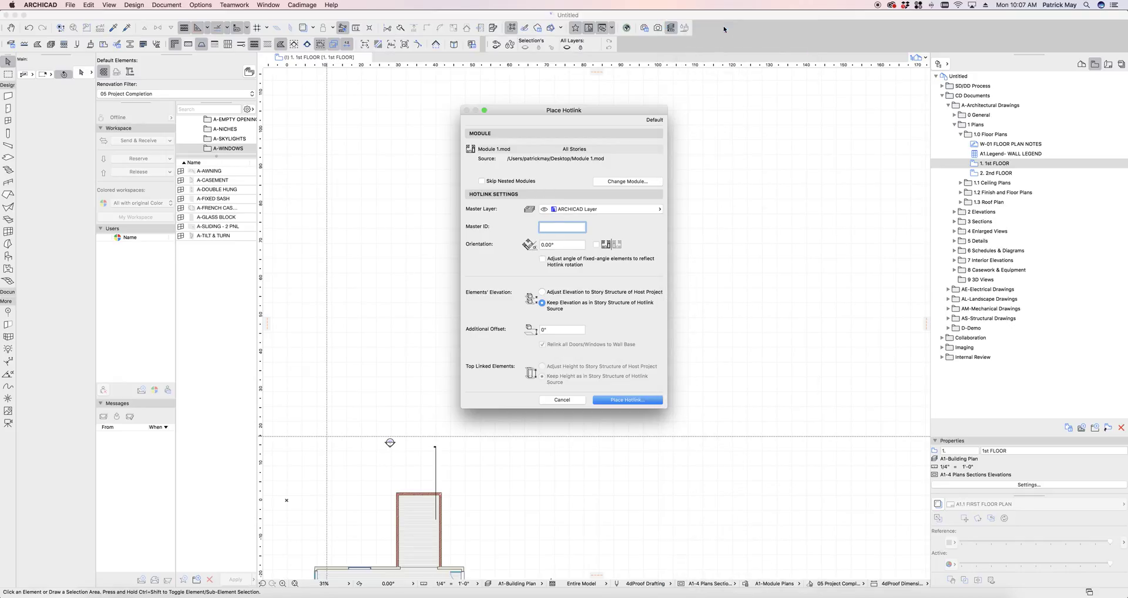
# Place the hotlink with stories matched, pasted at the centre of the current view.
pyautogui.press('Return')
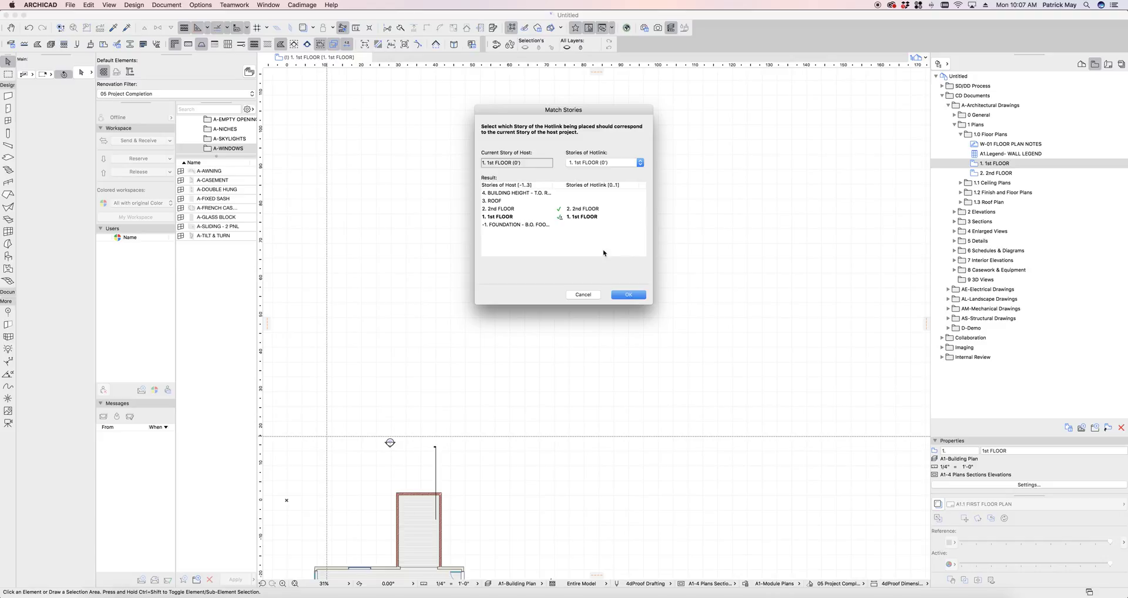
pyautogui.click(628, 295)
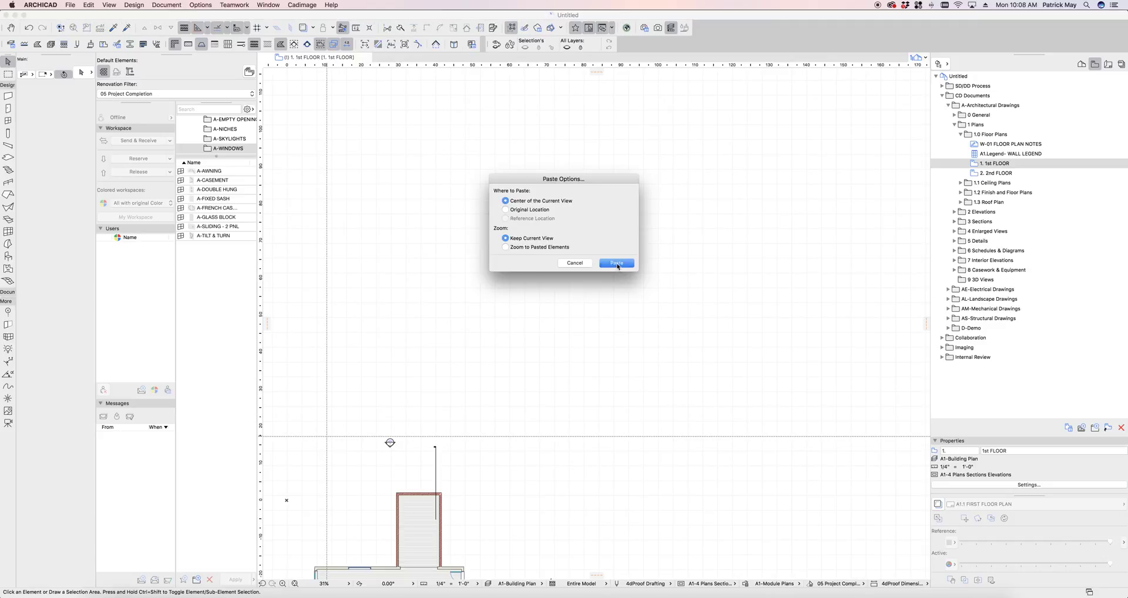
pyautogui.click(616, 264)
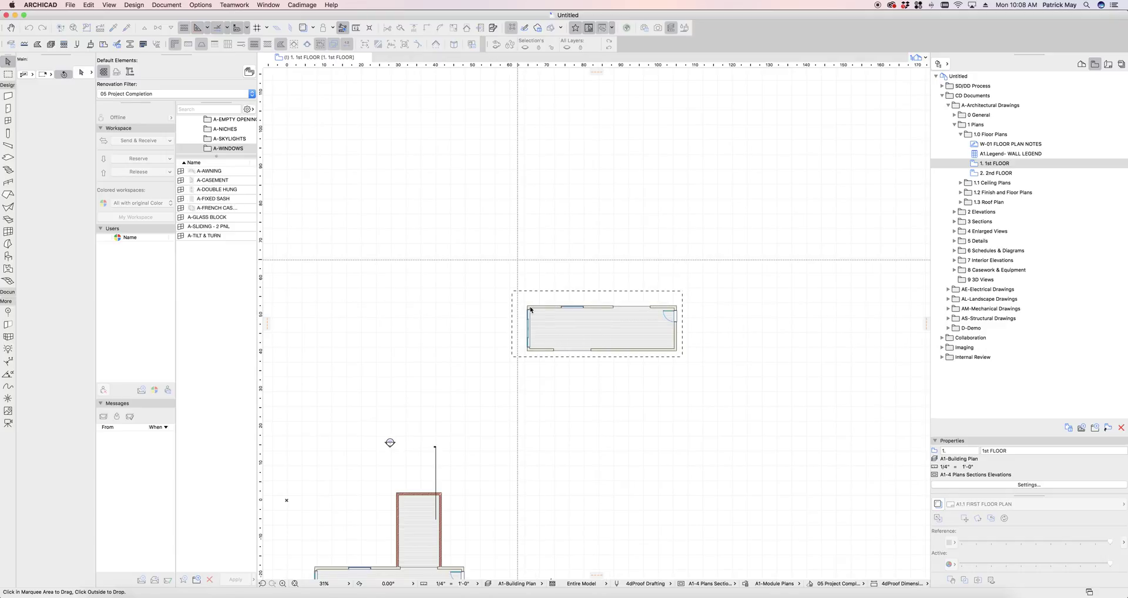
pyautogui.click(527, 306)
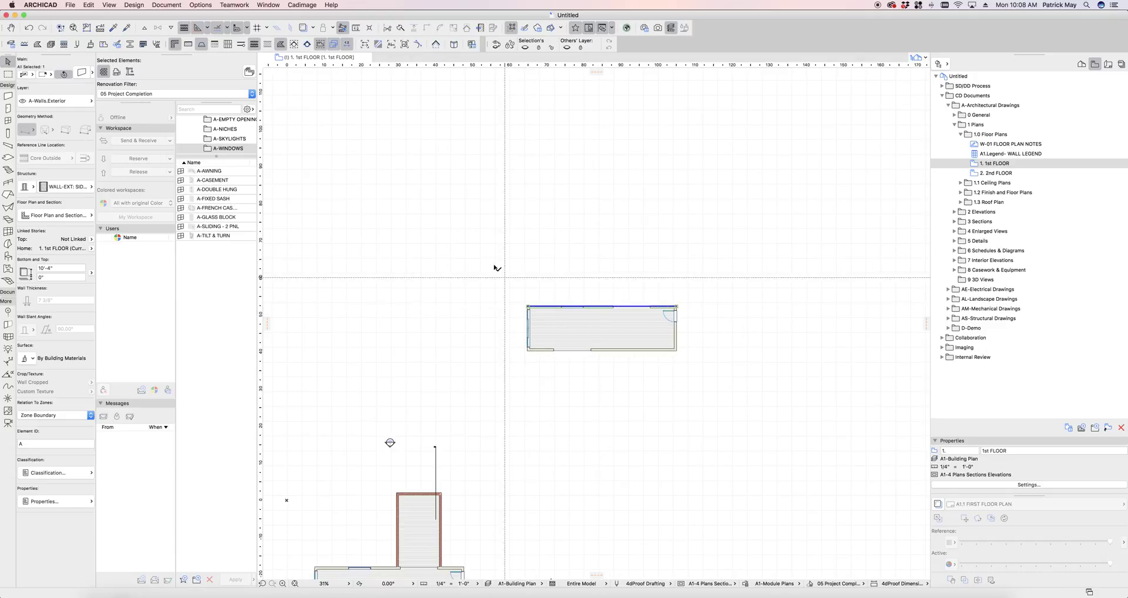
# Drag the whole placed module up and left on the plan, then open Layer Settings.
pyautogui.press('Escape')
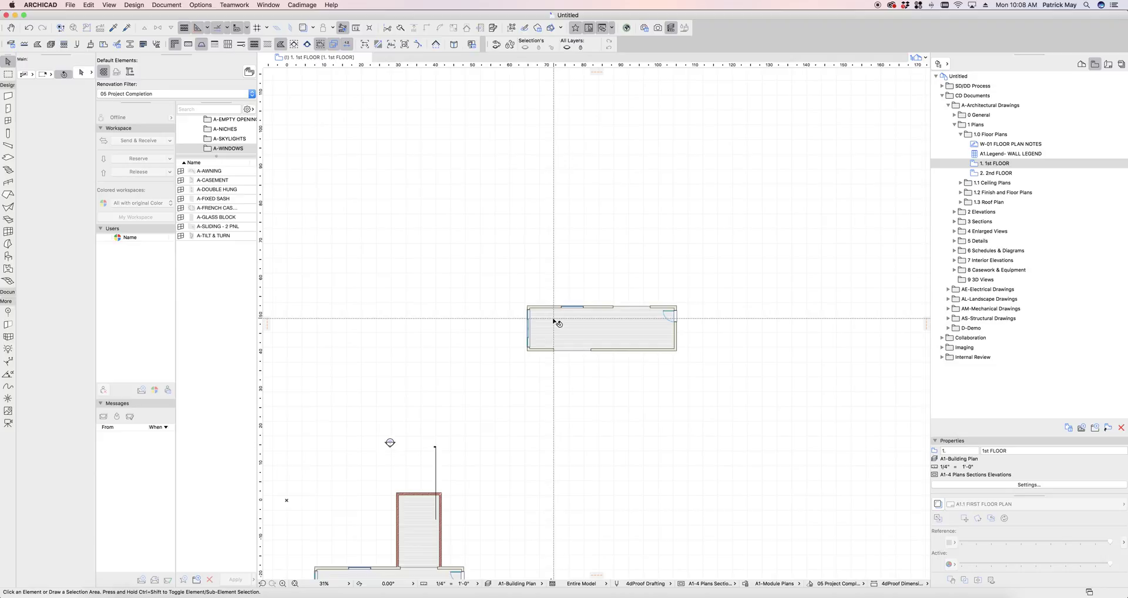
pyautogui.click(558, 324)
pyautogui.press('super+d')
pyautogui.click(563, 325)
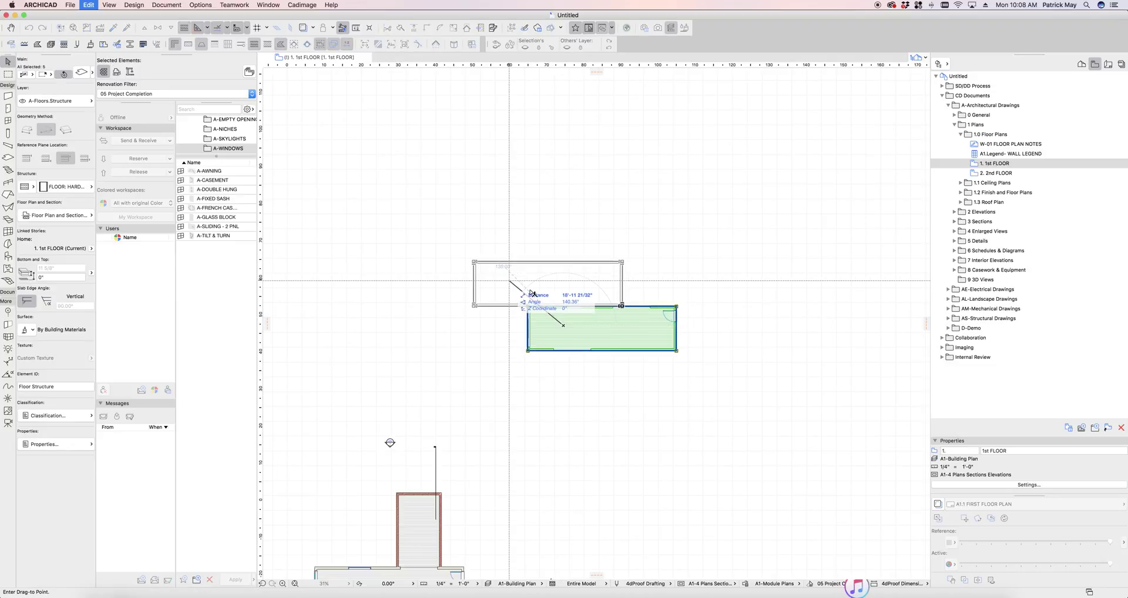
pyautogui.click(532, 293)
pyautogui.press('Escape')
pyautogui.press('super+l')
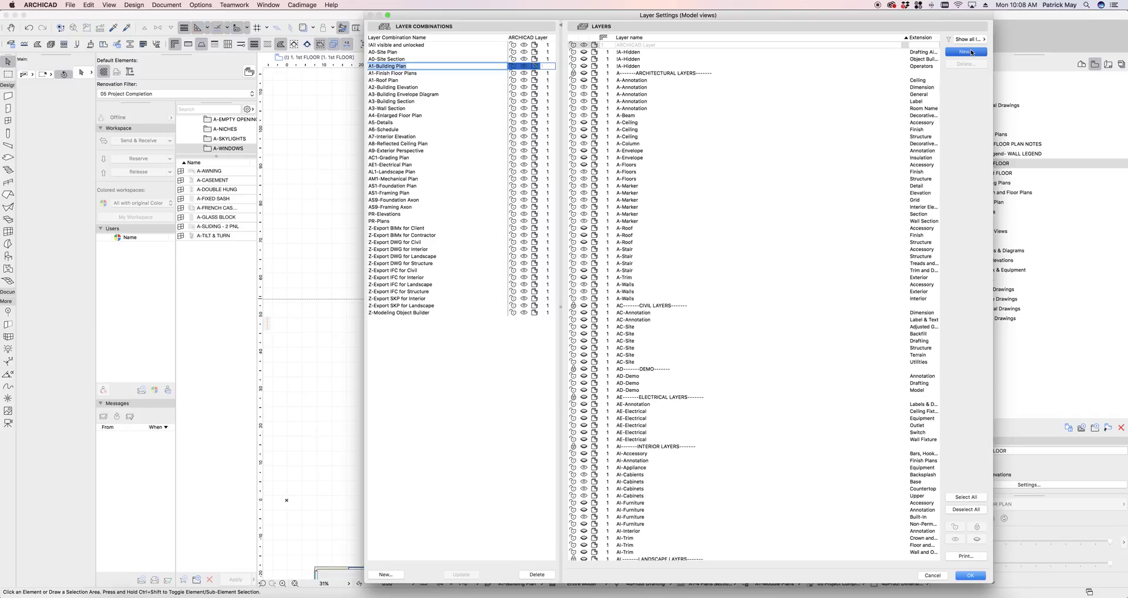
# Create layers !Module 1, !Module 2 and !Module 3 and accept Layer Settings.
pyautogui.click(971, 52)
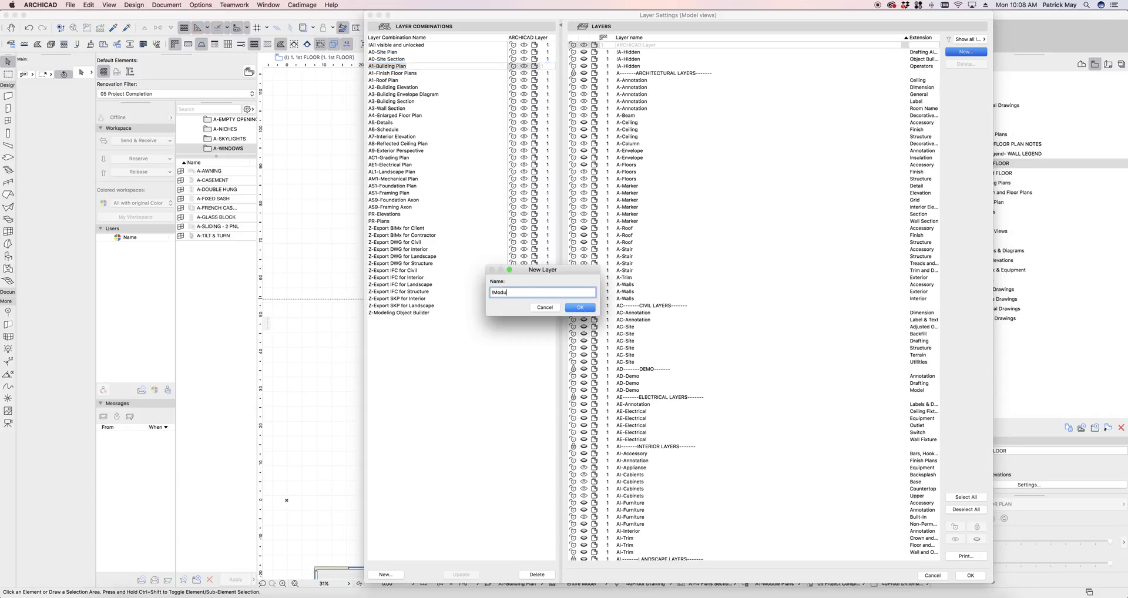
pyautogui.press('Return')
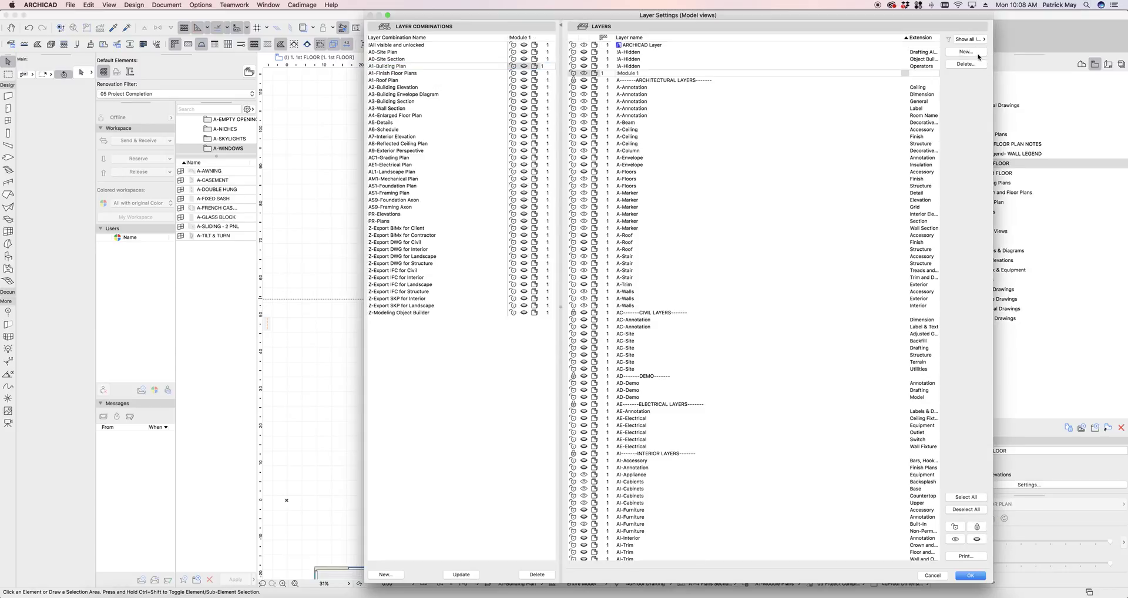
pyautogui.click(971, 52)
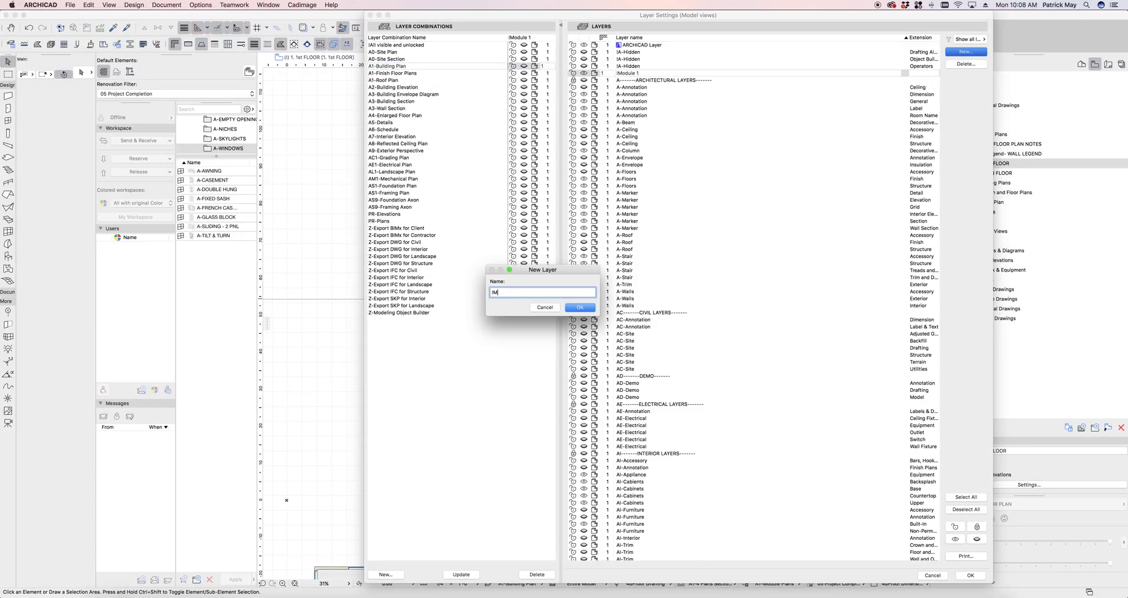
pyautogui.write('!Module 2')
pyautogui.press('Return')
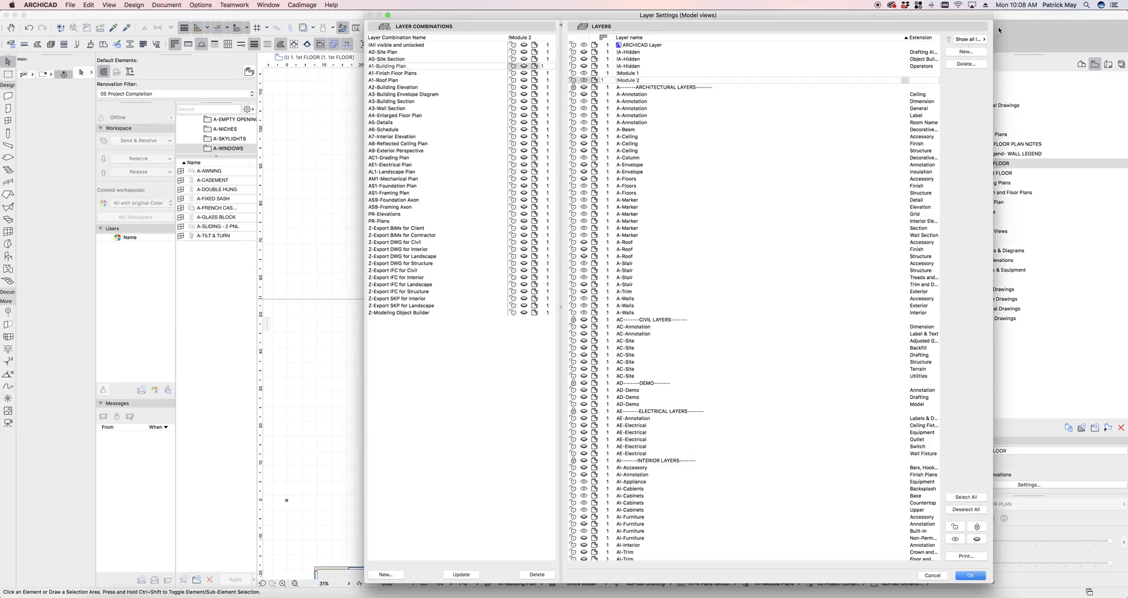
pyautogui.click(970, 53)
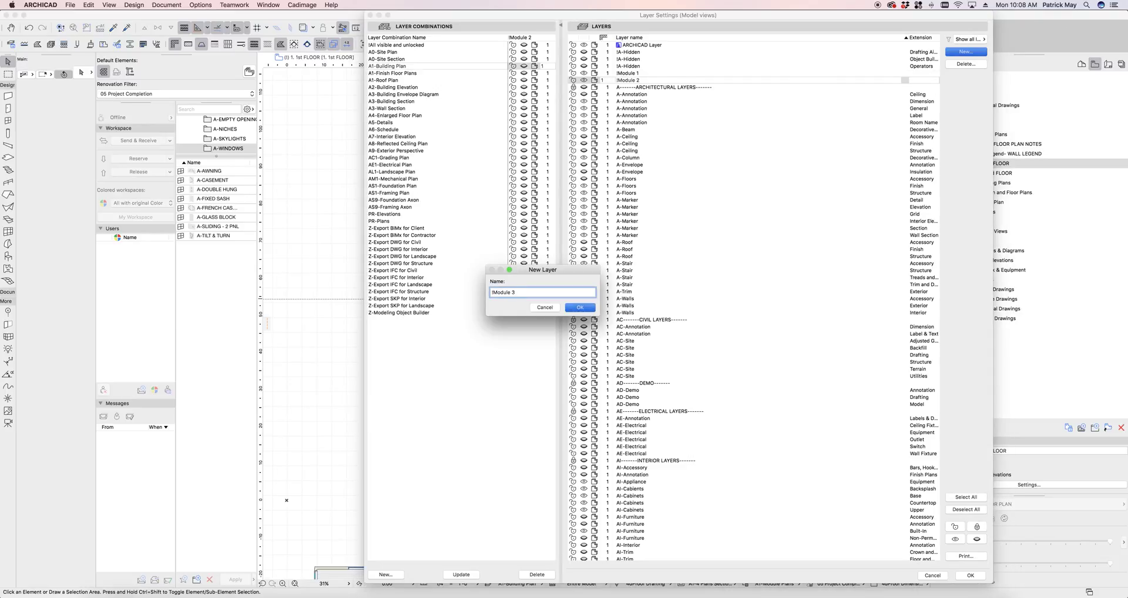
pyautogui.press('Return')
pyautogui.click(970, 575)
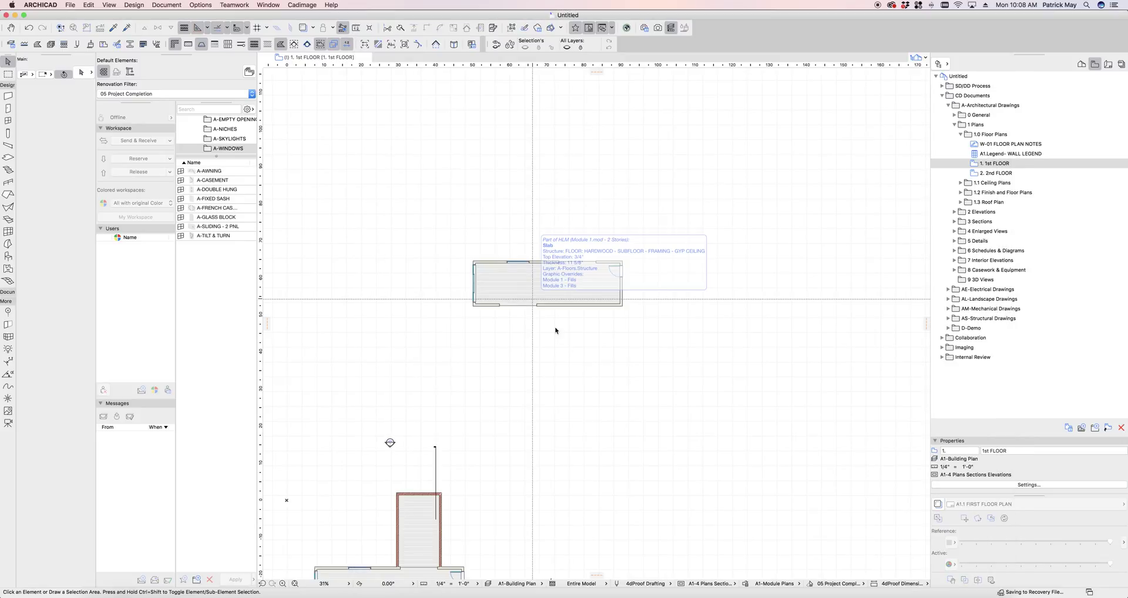
pyautogui.moveTo(651, 332); pyautogui.dragTo(363, 188)
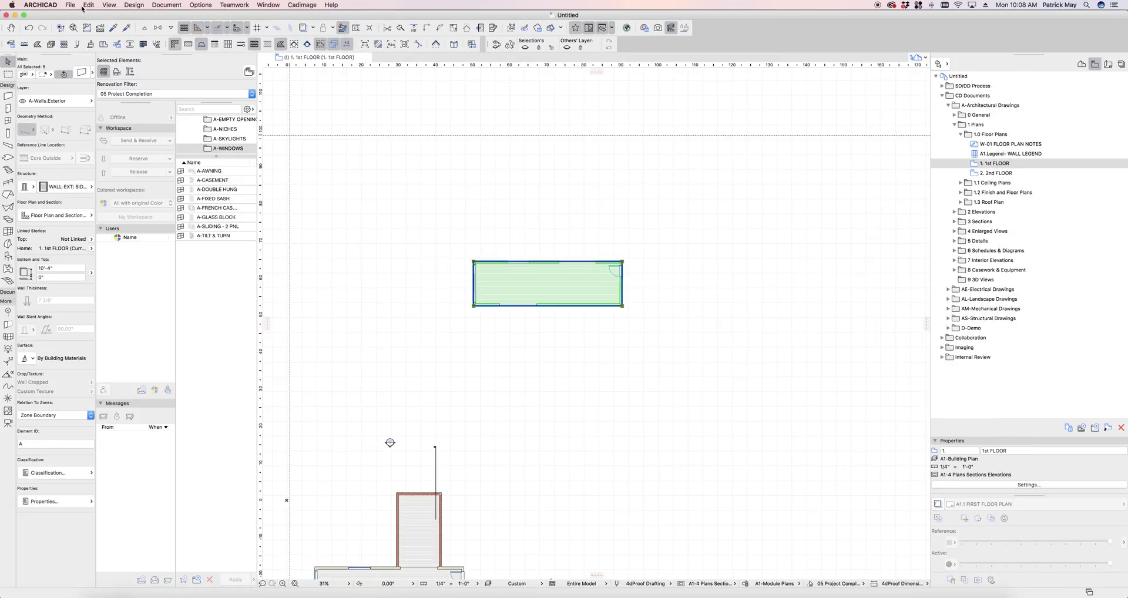
# Set the selected hotlink's master layer to !Module 1 in Hotlink Selection Settings.
pyautogui.click(70, 5)
pyautogui.moveTo(135, 122)
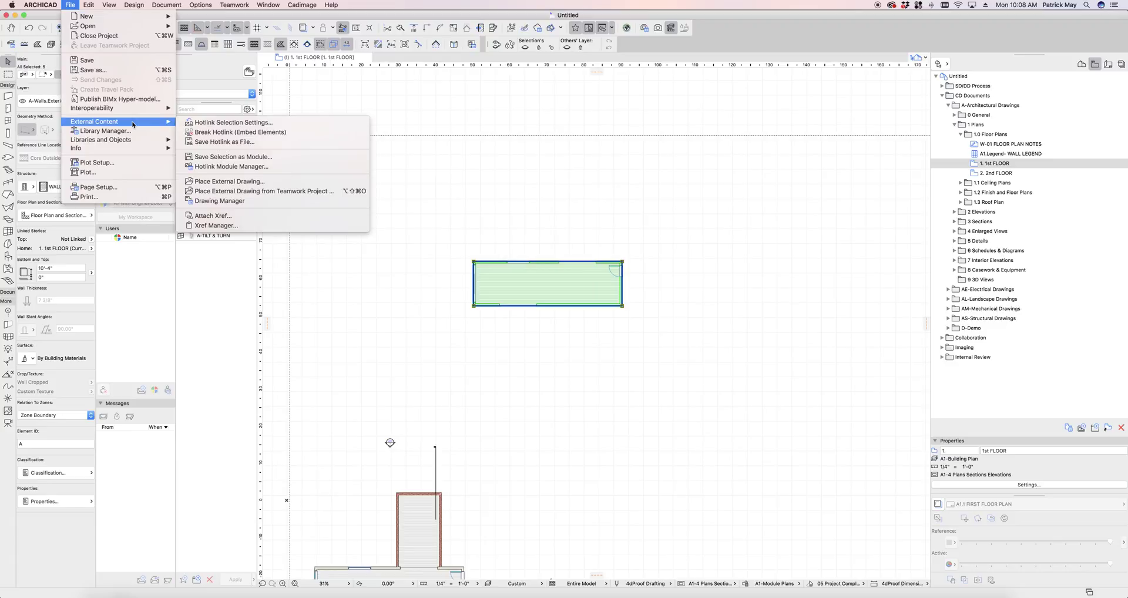
pyautogui.click(216, 124)
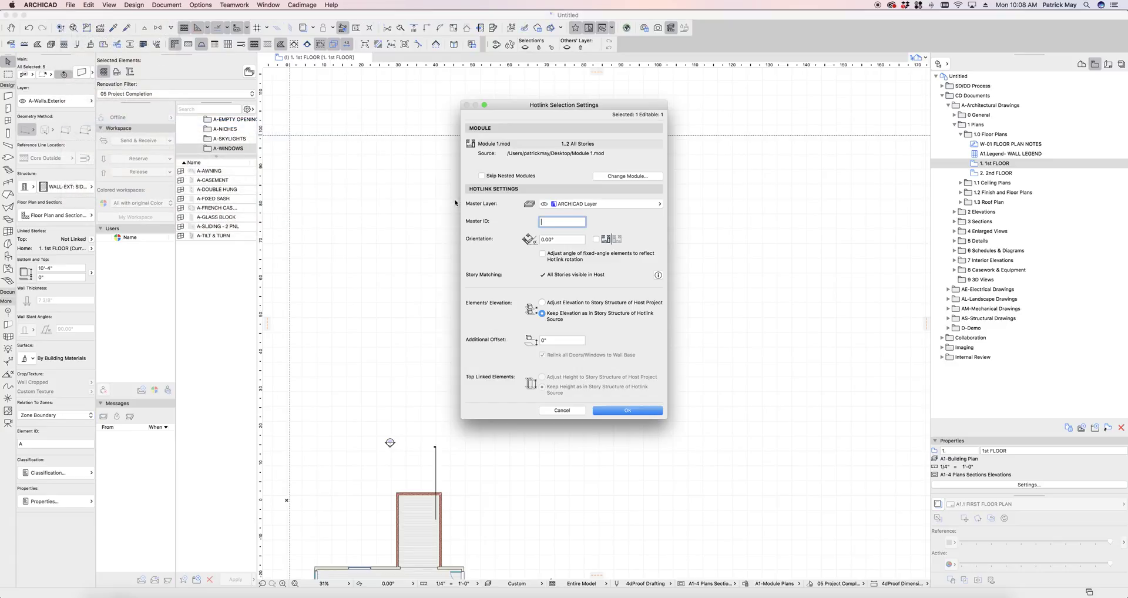
pyautogui.click(581, 204)
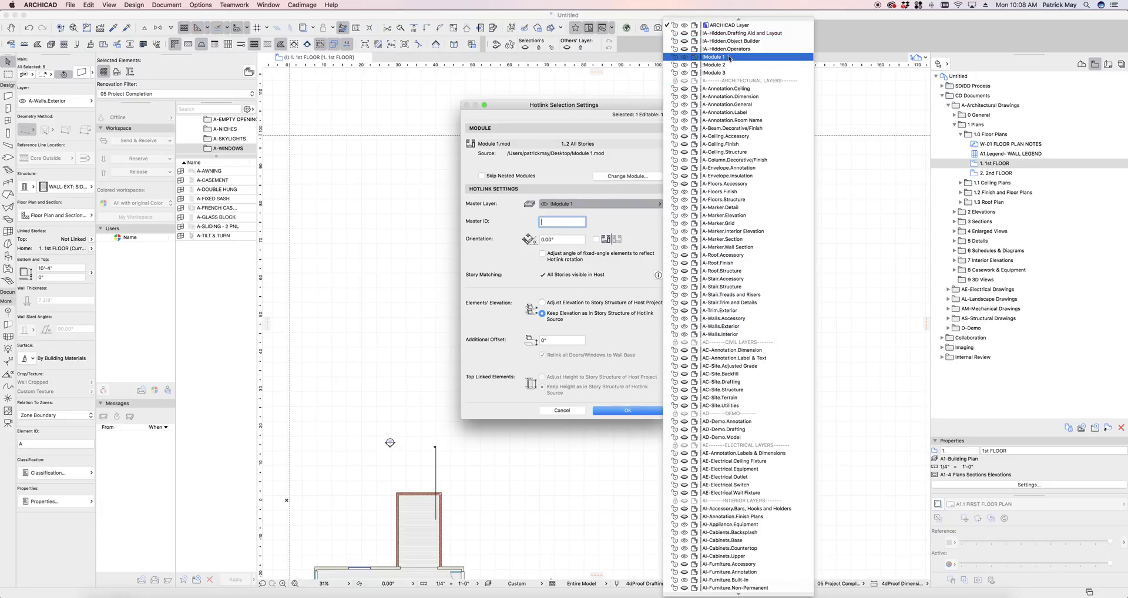
pyautogui.click(728, 59)
pyautogui.press('Return')
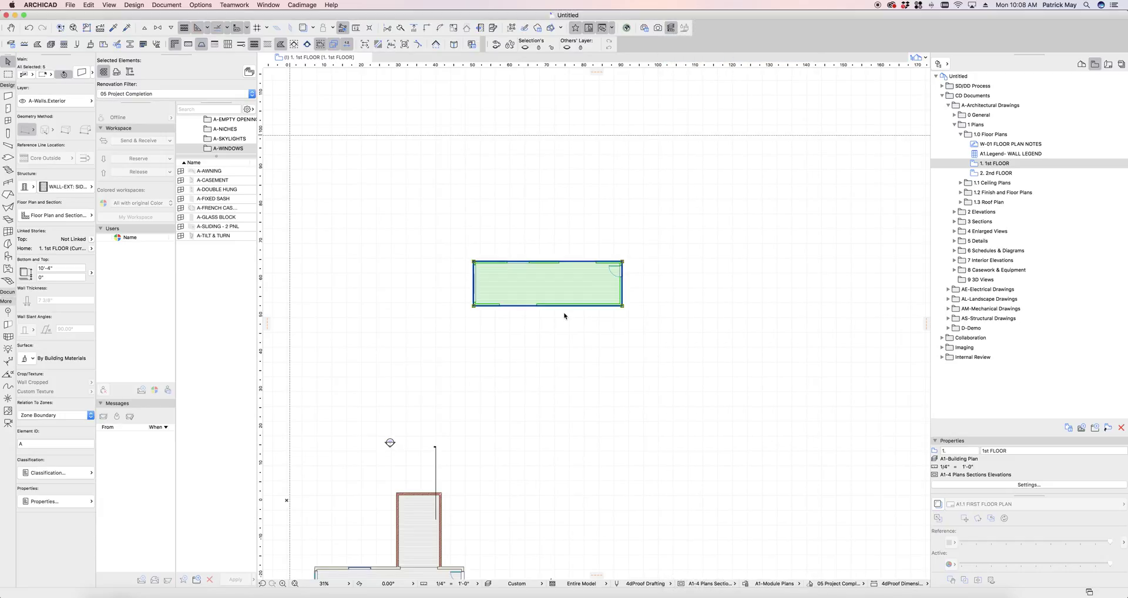
pyautogui.click(329, 158)
# Hotlink Module 2.mod from file with matched stories, pasted at the view centre.
pyautogui.click(70, 5)
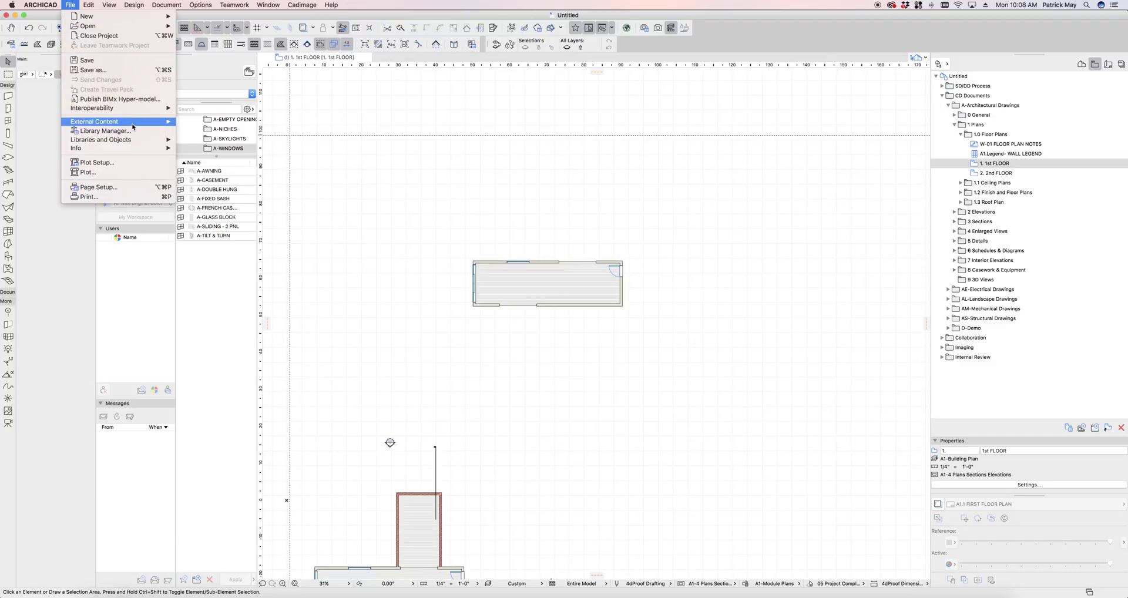
pyautogui.moveTo(135, 121)
pyautogui.click(346, 121)
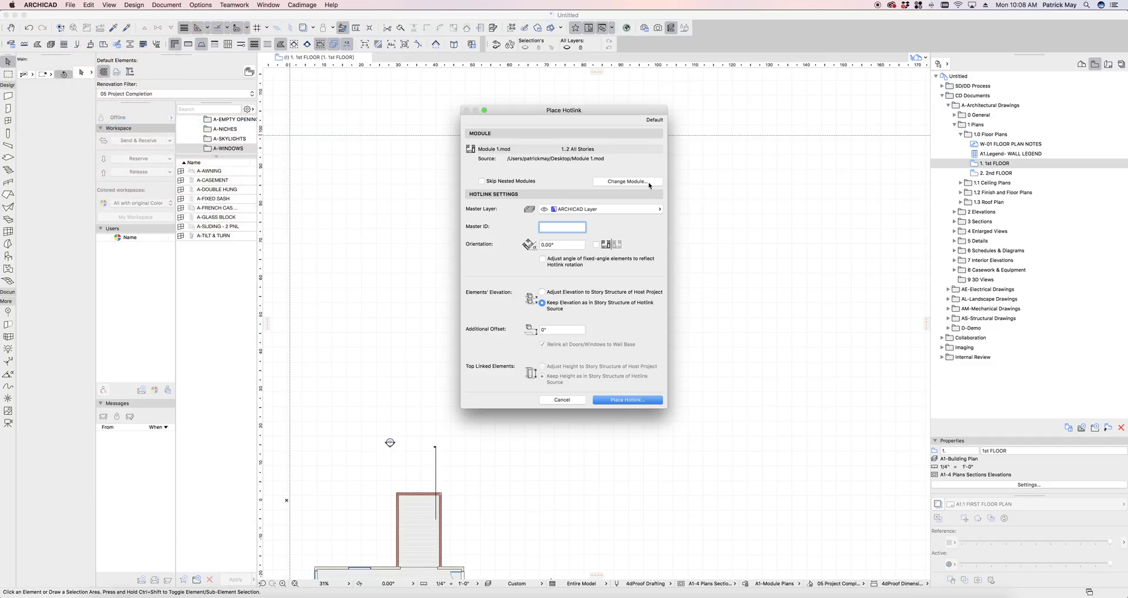
pyautogui.click(649, 182)
pyautogui.click(707, 267)
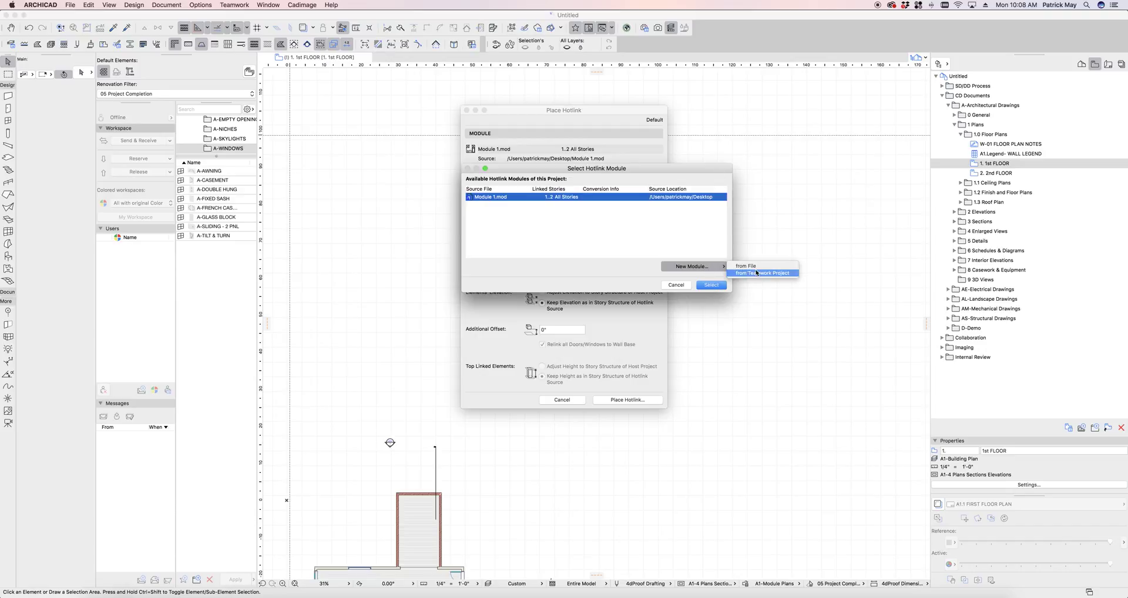
pyautogui.click(748, 265)
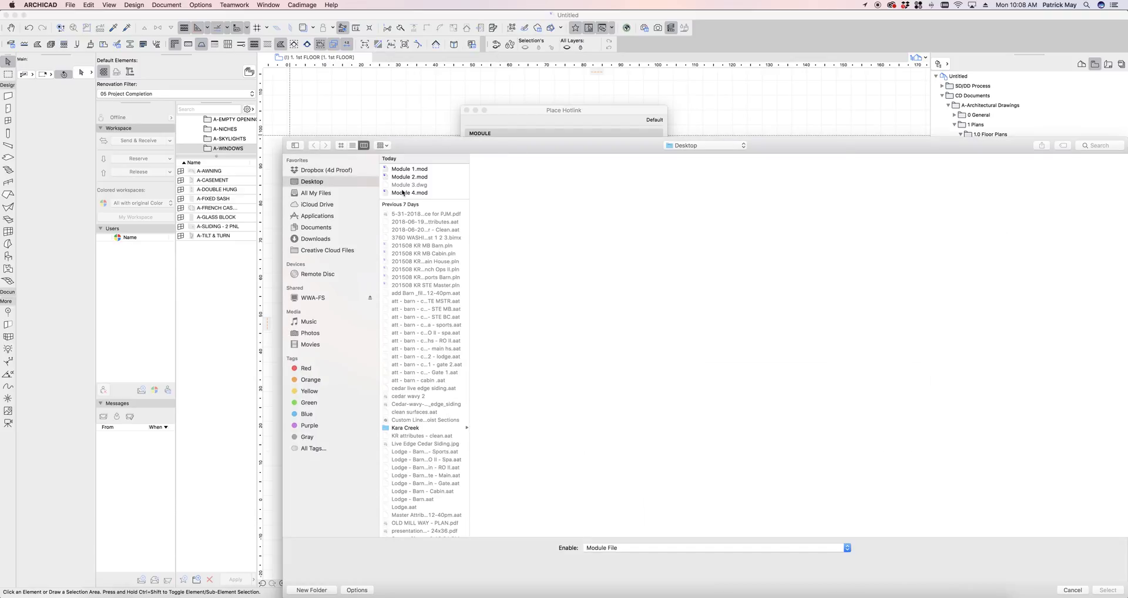
pyautogui.doubleClick(410, 169)
pyautogui.press('Return')
pyautogui.press('Return')
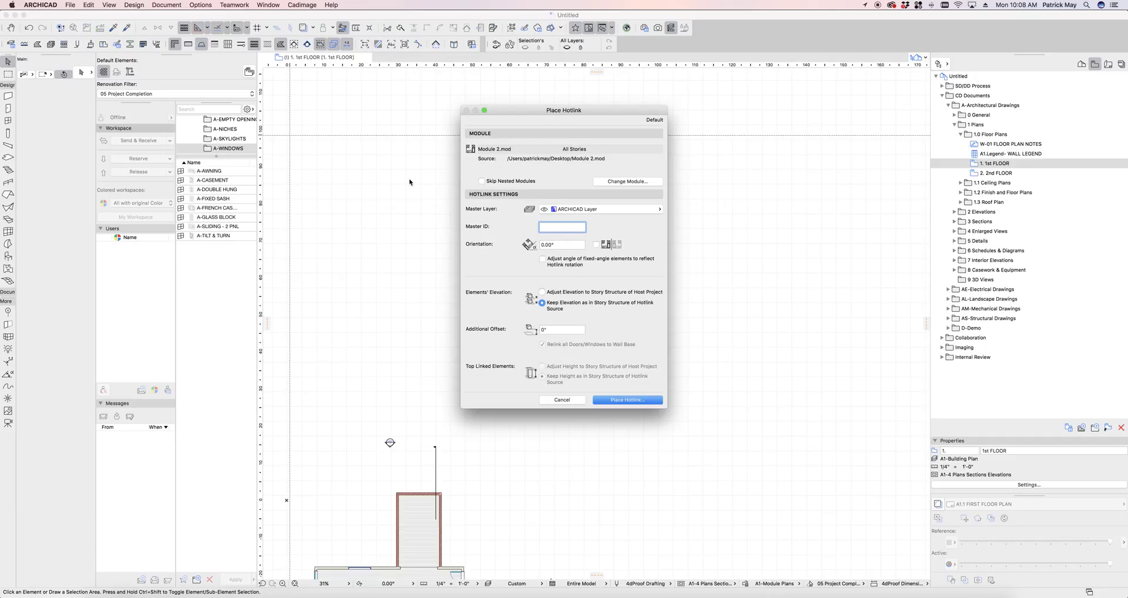
pyautogui.press('Return')
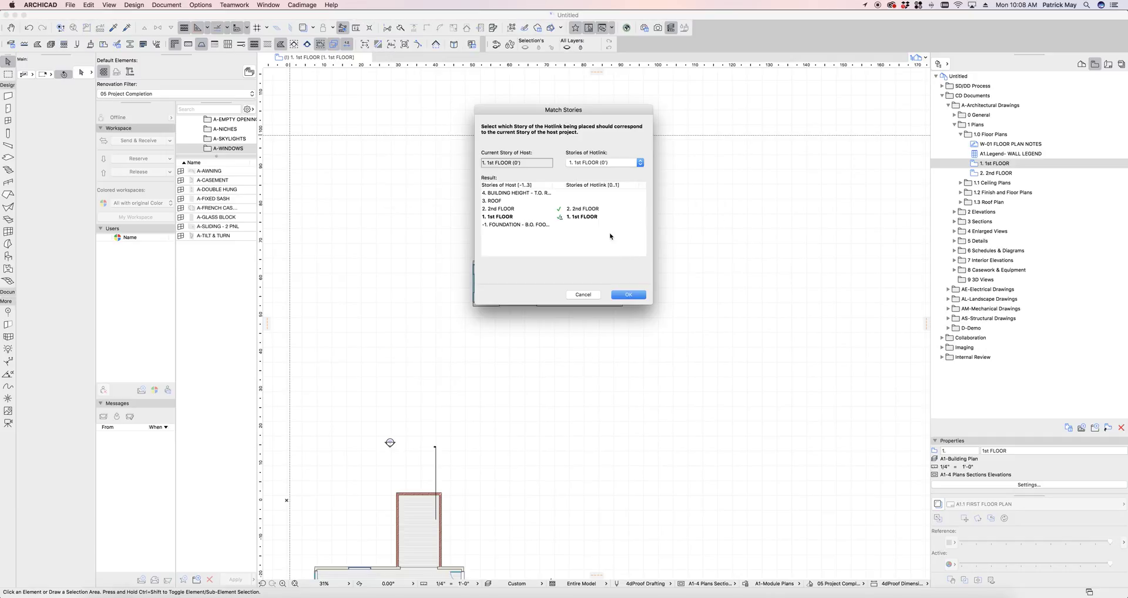
pyautogui.press('Return')
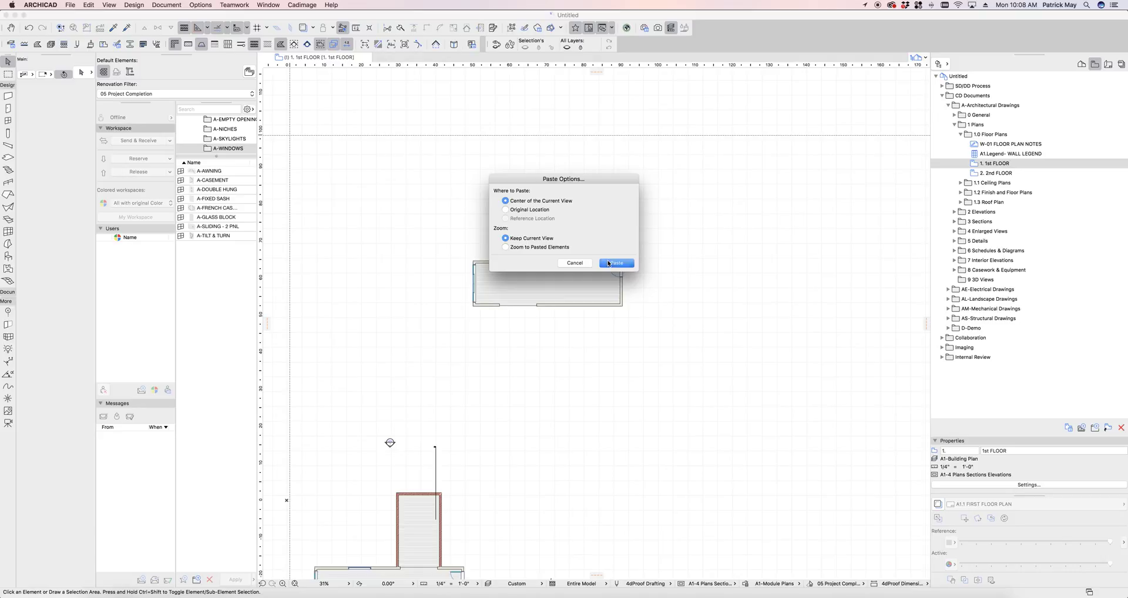
pyautogui.click(608, 263)
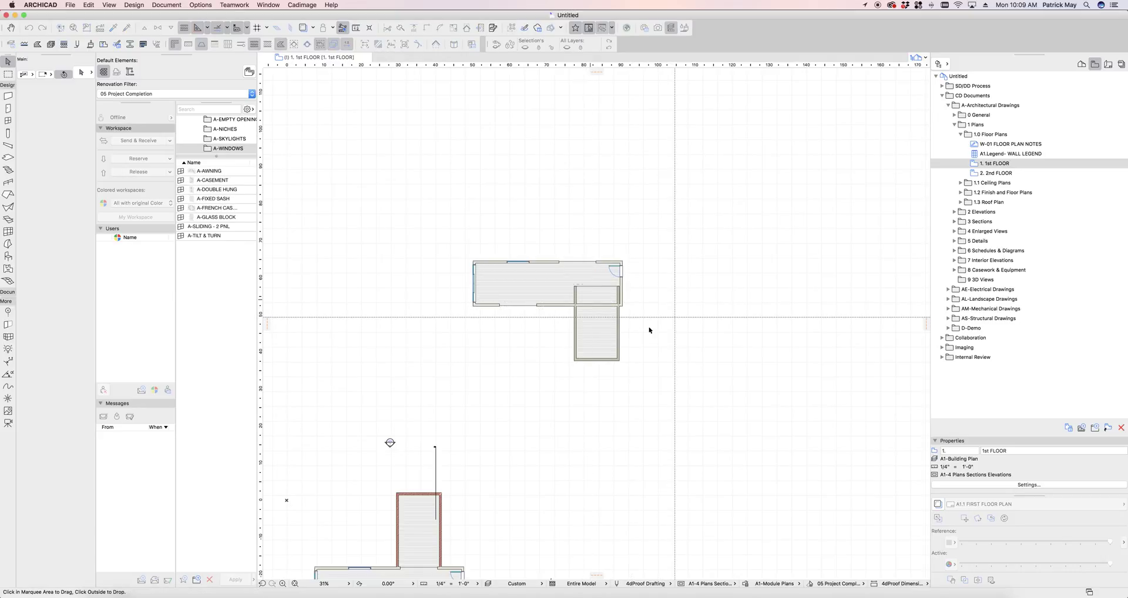
# Drag Module 2 to Module 1's left corner, then shift it to sit centred beneath Module 1.
pyautogui.click(575, 287)
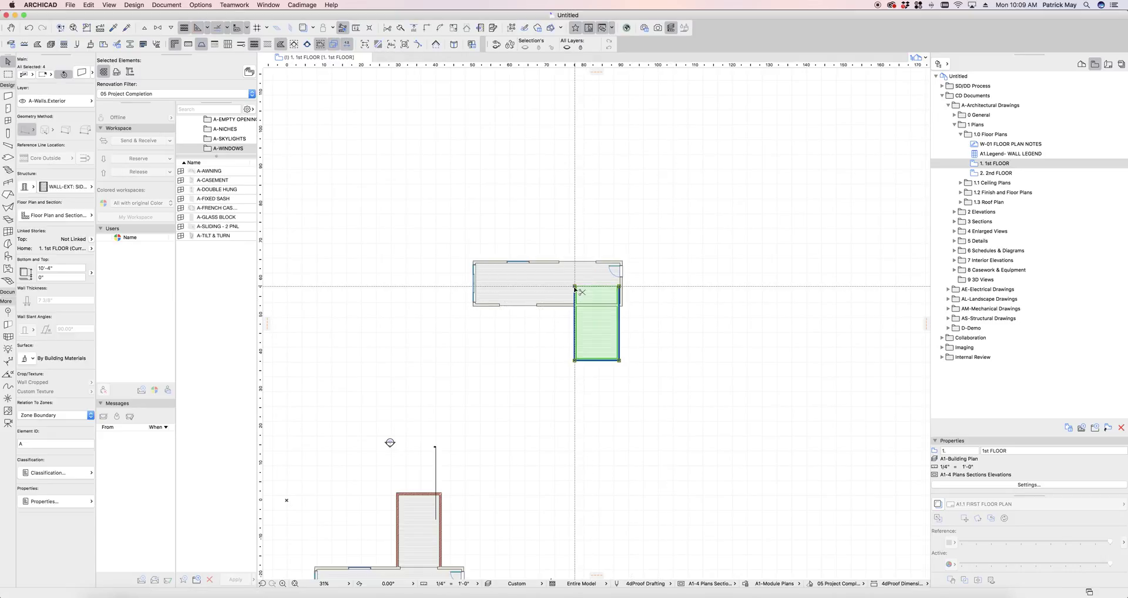
pyautogui.click(575, 287)
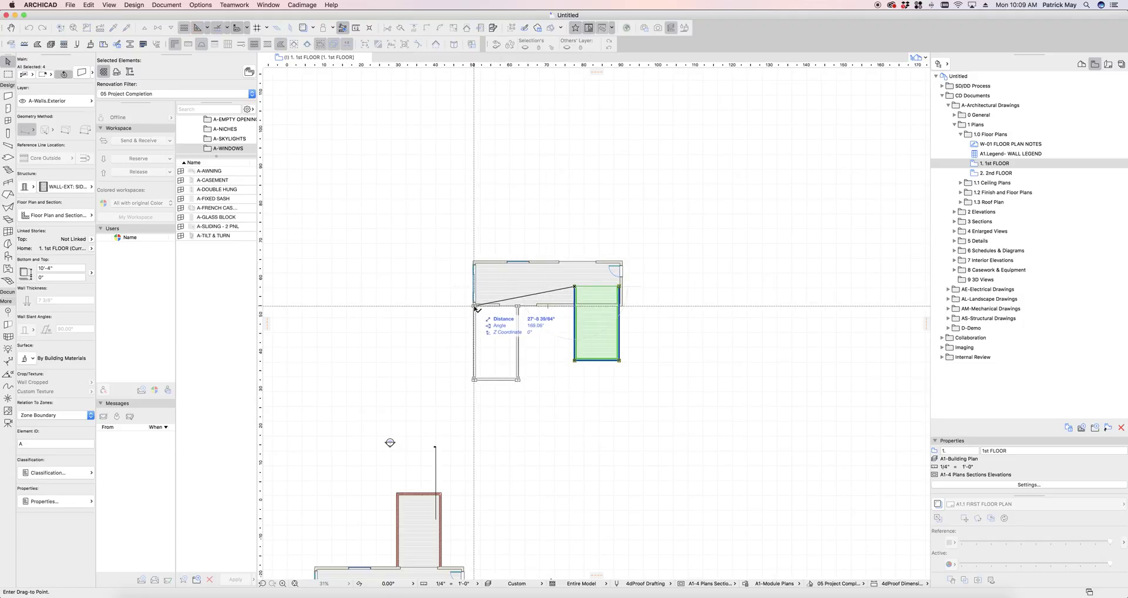
pyautogui.click(483, 308)
pyautogui.scroll(-5, 499, 329)
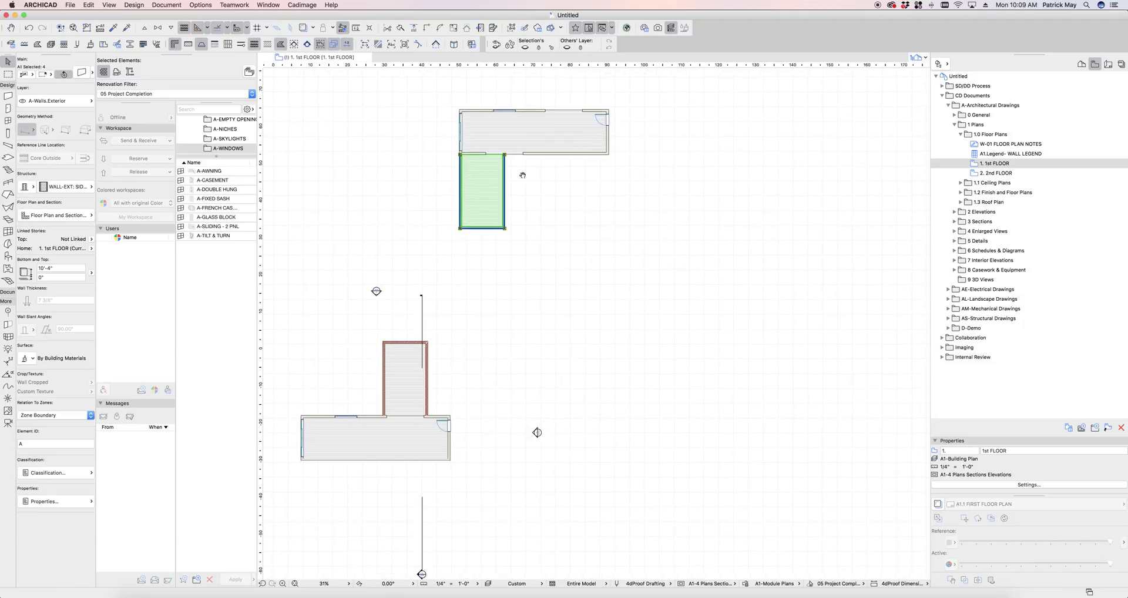
pyautogui.press('super+d')
pyautogui.click(302, 461)
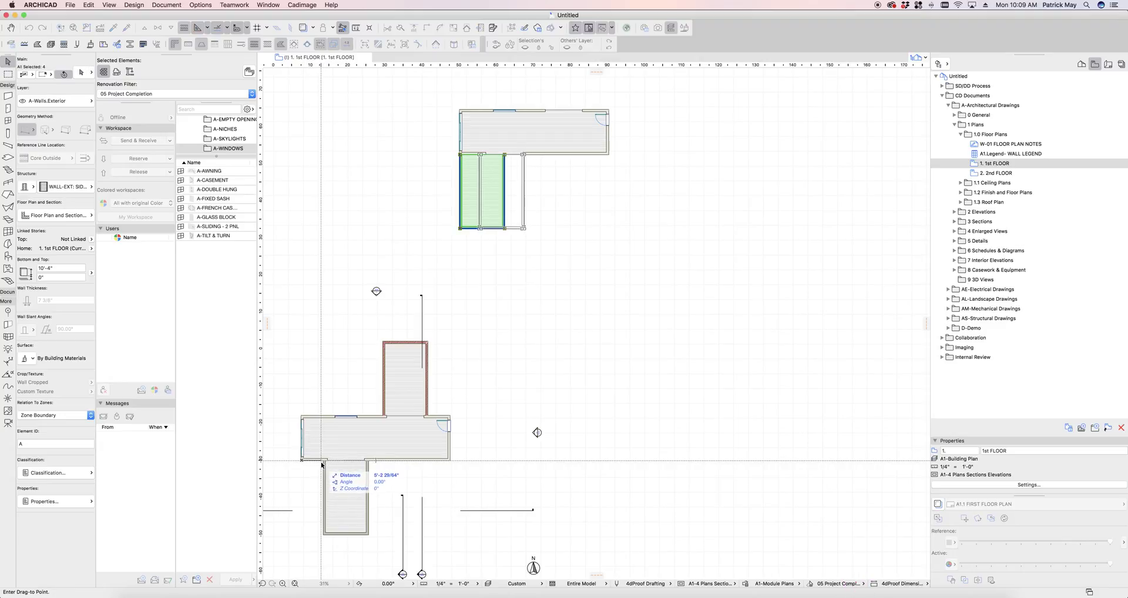
pyautogui.click(323, 460)
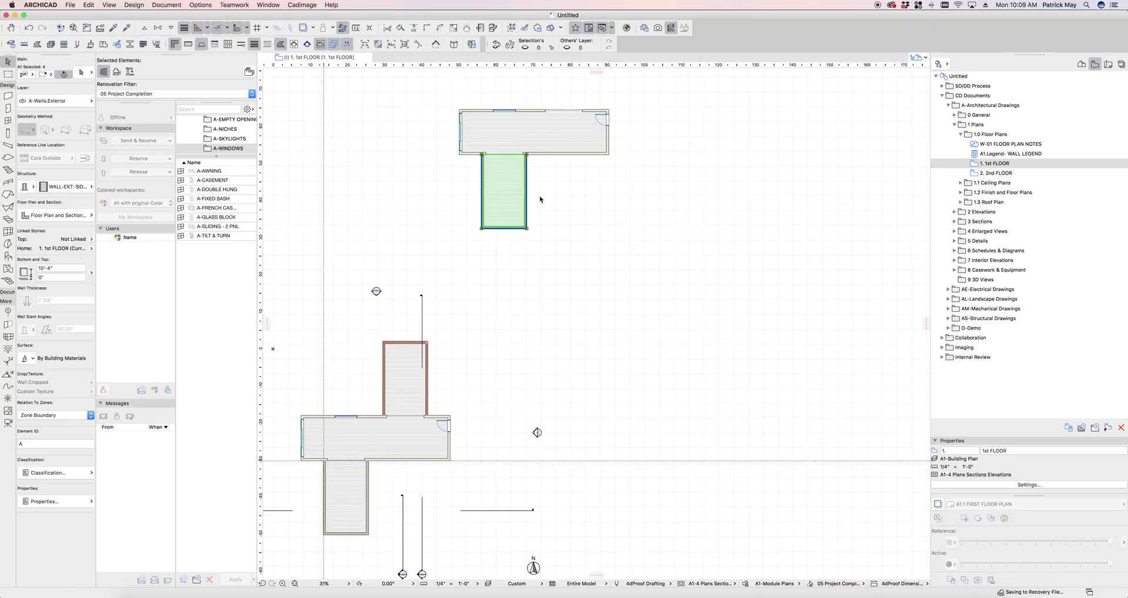
pyautogui.scroll(3, 599, 351)
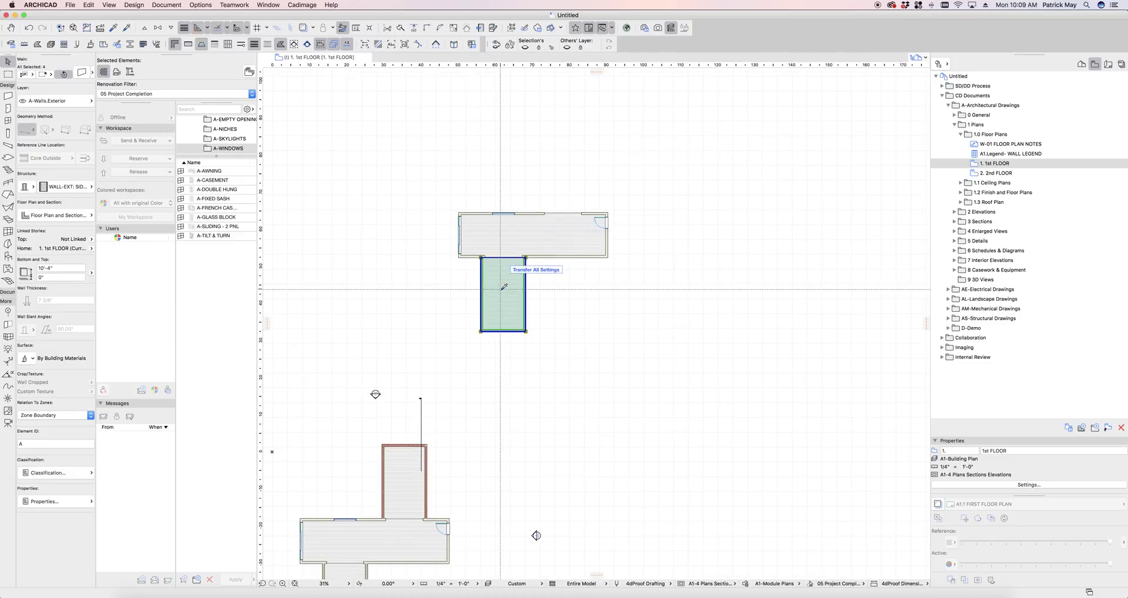
pyautogui.press('alt+super+d')
# Copy the Module 2 wing above the first module and rotate the copy 180°.
pyautogui.click(495, 298)
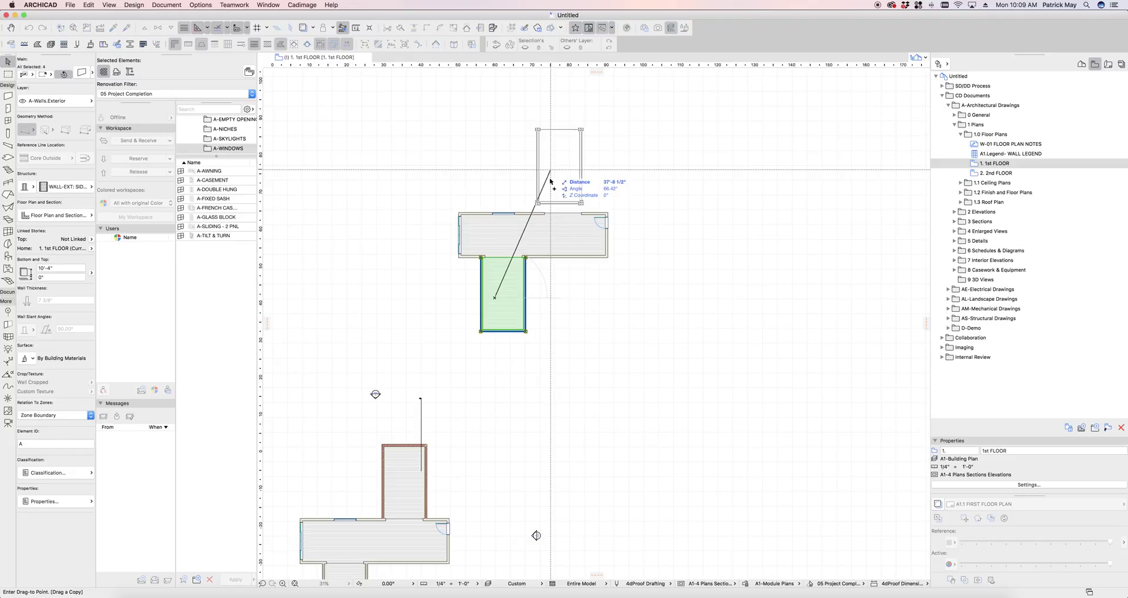
pyautogui.keyDown('alt'); pyautogui.moveTo(550, 173); pyautogui.dragTo(550, 178); pyautogui.keyUp('alt')
pyautogui.press('super+e')
pyautogui.click(550, 179)
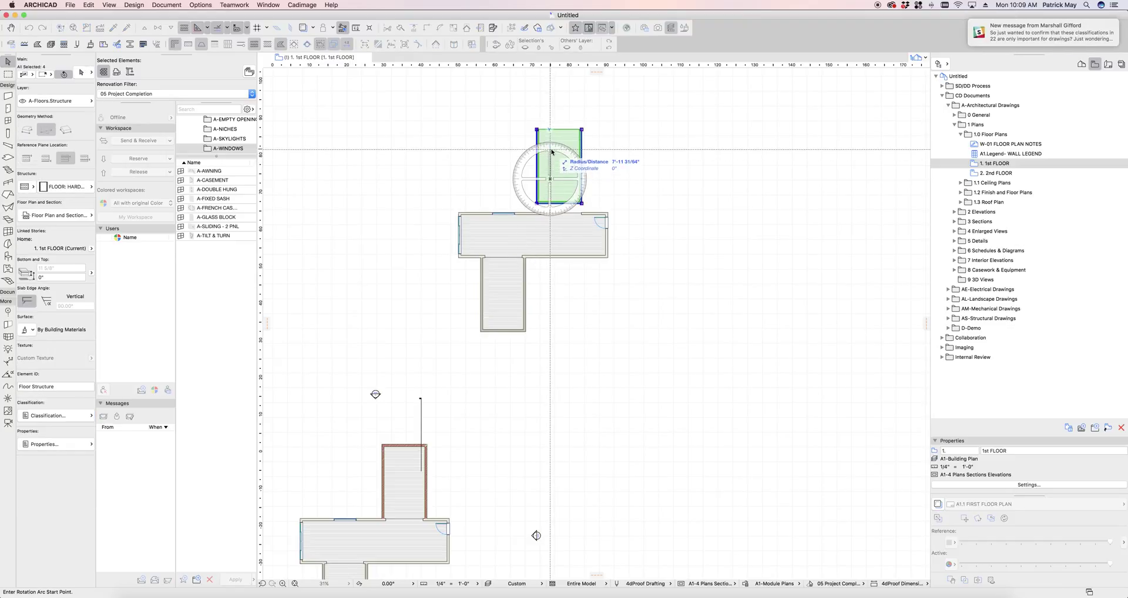
pyautogui.click(551, 151)
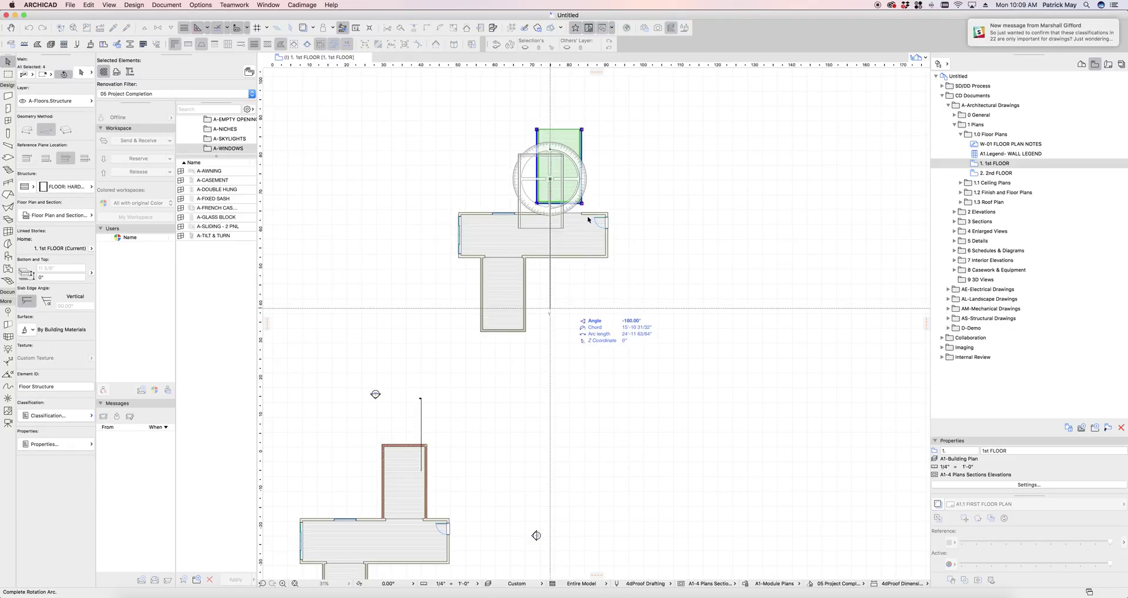
pyautogui.click(550, 308)
# Slide the rotated copy left until it snaps against the Module 1 room's top edge.
pyautogui.press('super+d')
pyautogui.click(563, 228)
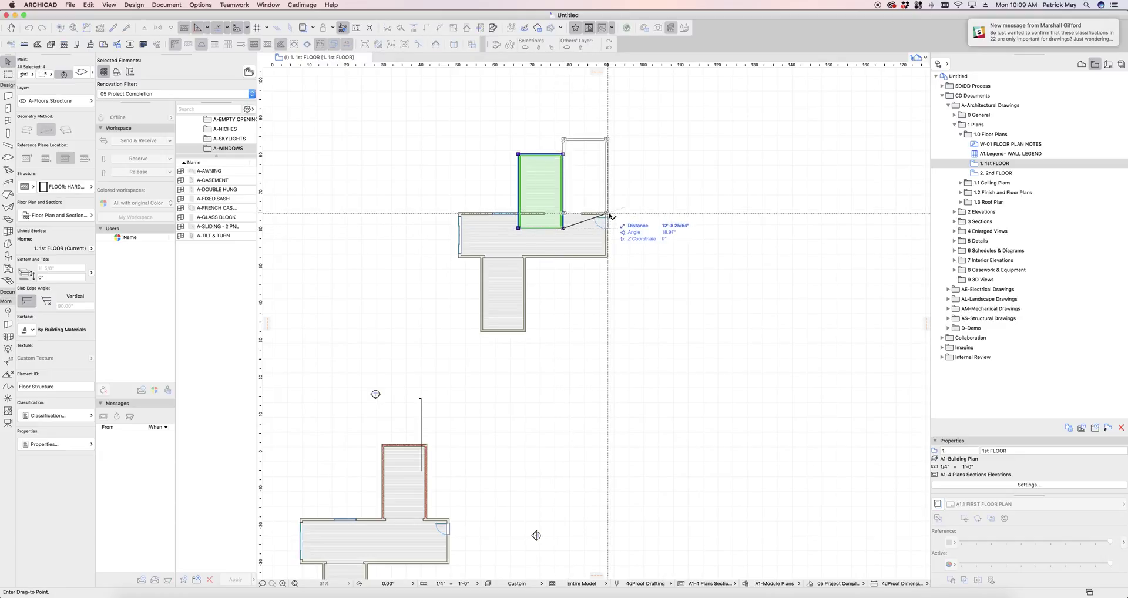
pyautogui.click(608, 214)
pyautogui.moveTo(608, 213); pyautogui.dragTo(586, 215)
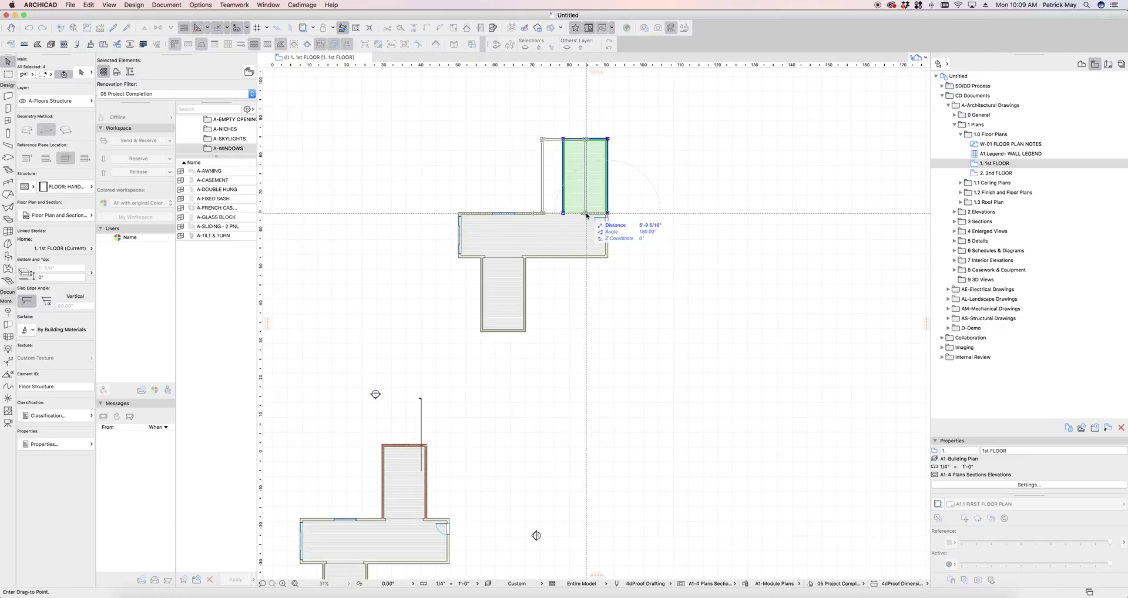
pyautogui.click(587, 213)
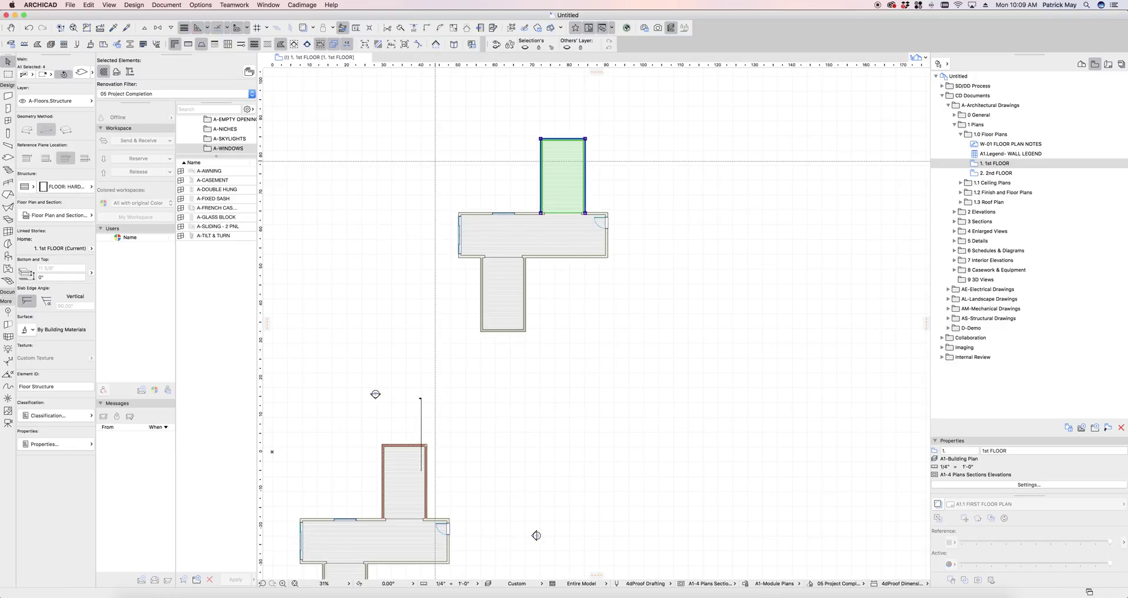
pyautogui.click(70, 5)
# Re-link the rotated top copy's hotlink to the Module 4.mod file and confirm the replacement.
pyautogui.moveTo(114, 141)
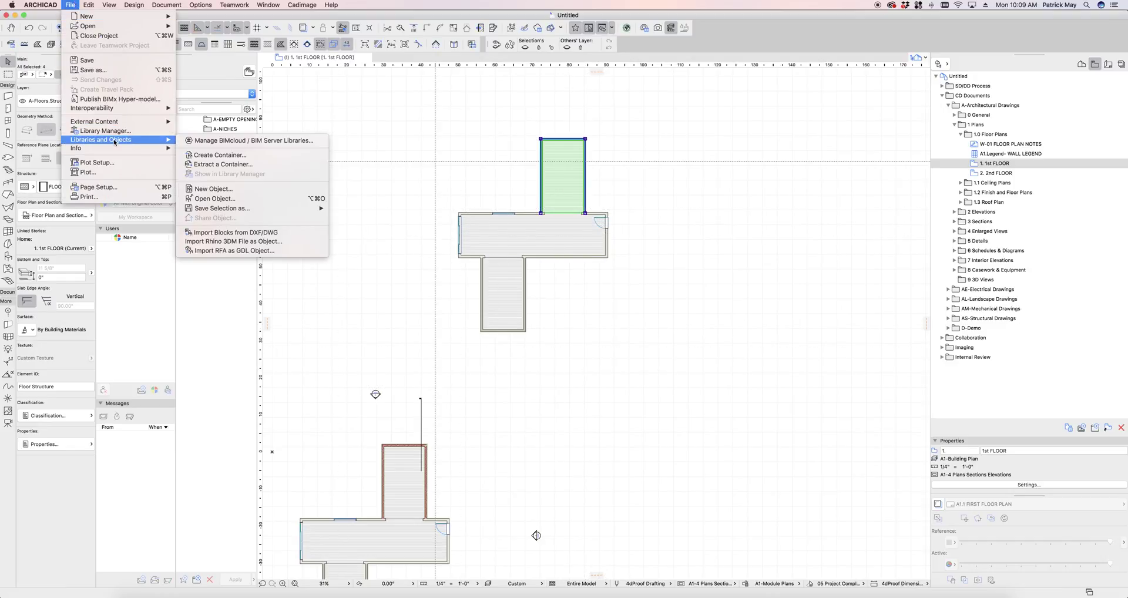
pyautogui.moveTo(94, 121)
pyautogui.click(264, 121)
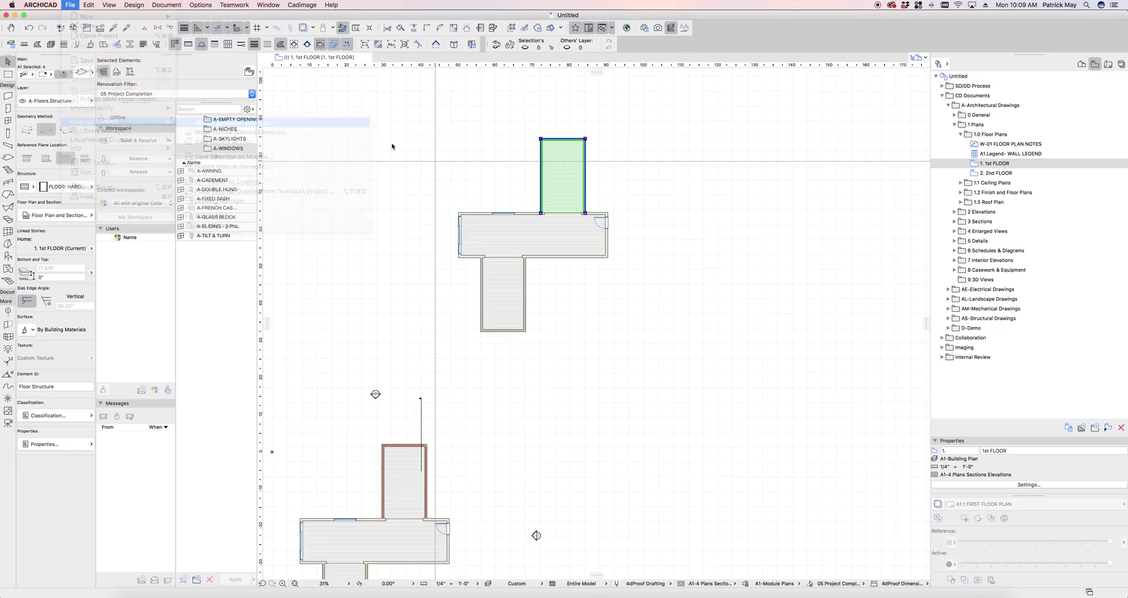
pyautogui.click(617, 176)
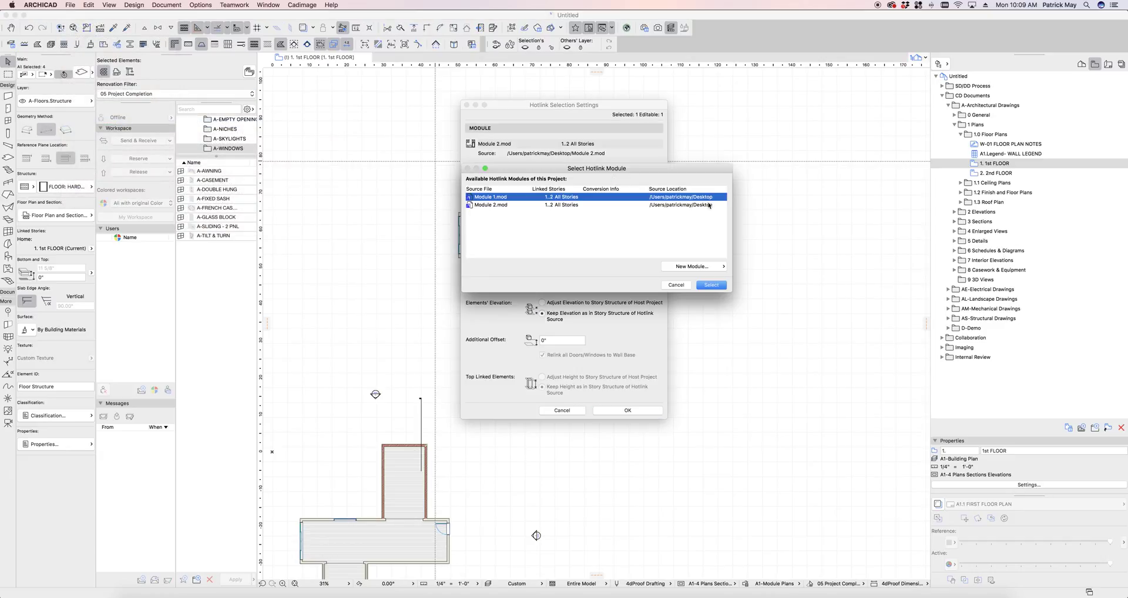
pyautogui.click(698, 267)
pyautogui.click(762, 266)
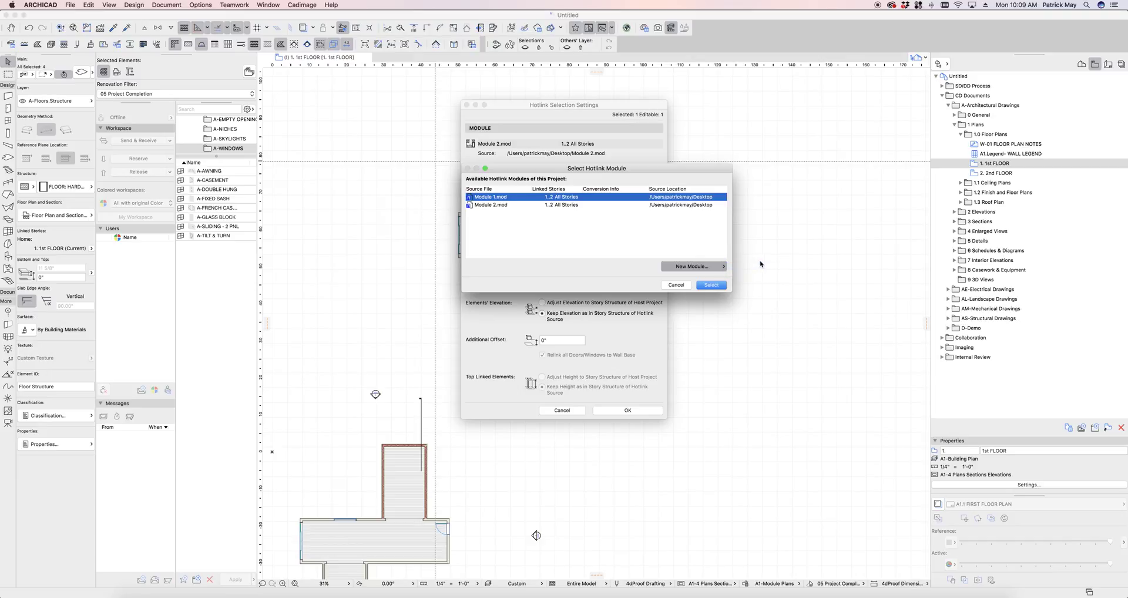
pyautogui.doubleClick(409, 194)
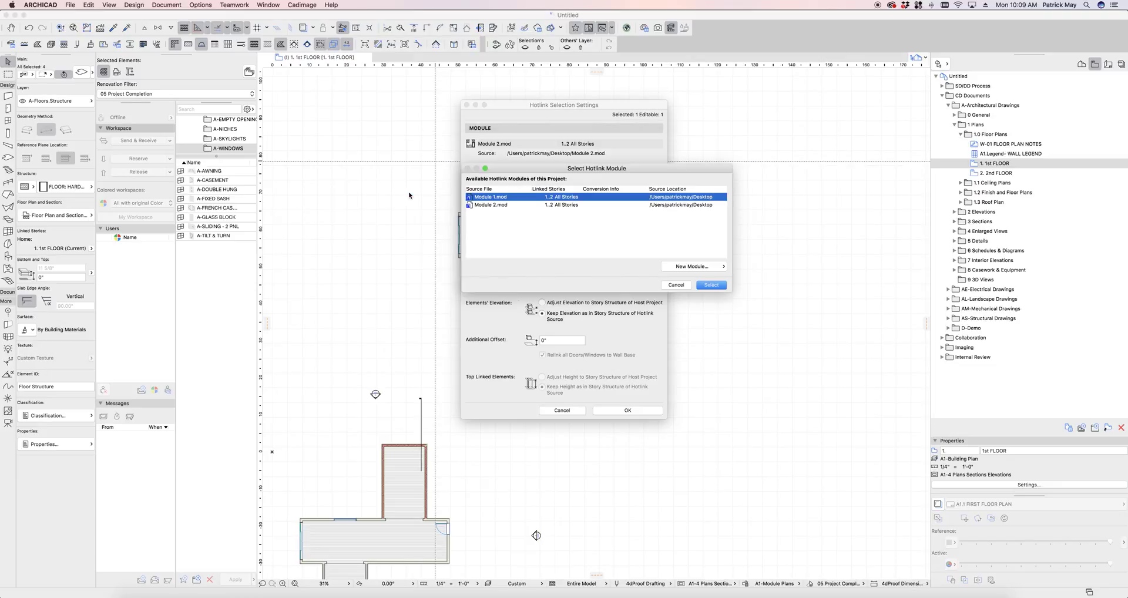
pyautogui.press('Return')
pyautogui.press('Return')
pyautogui.press('Return')
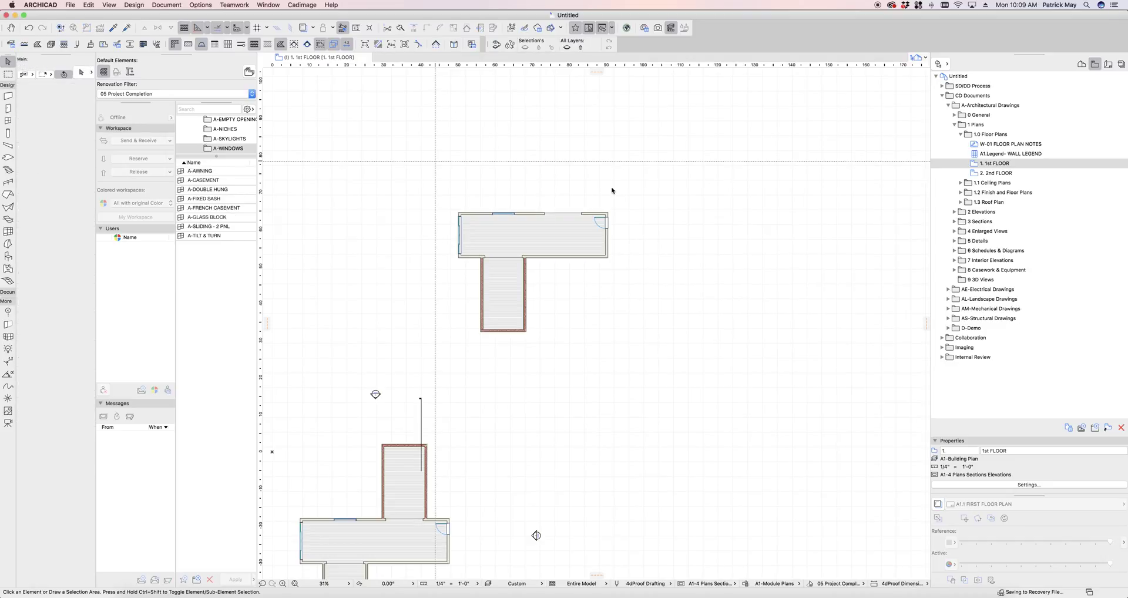
pyautogui.scroll(-5, 524, 318)
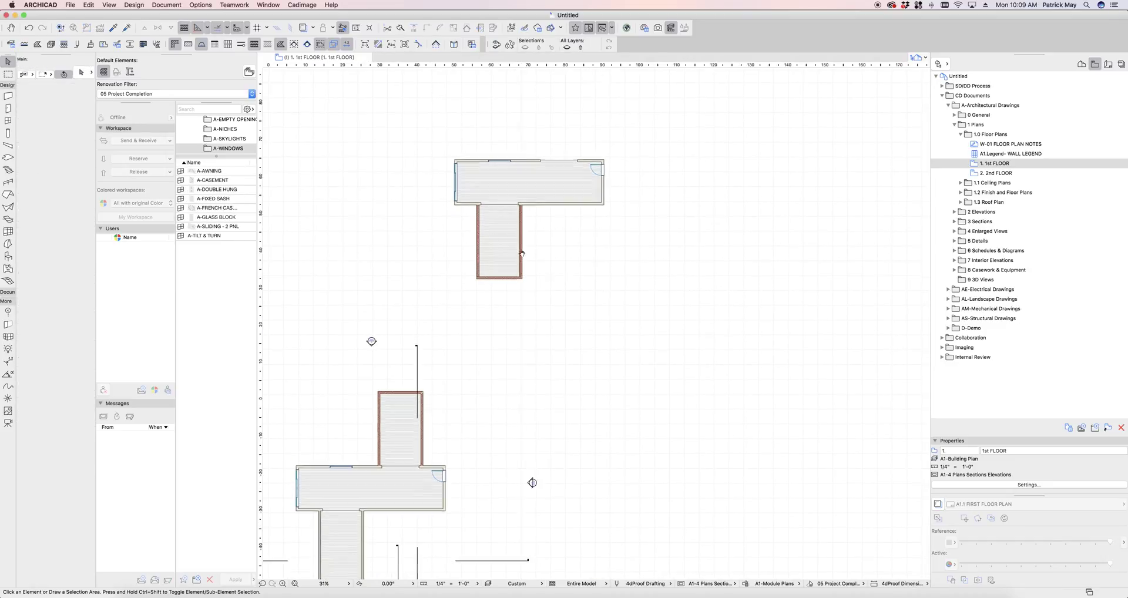
# Make every layer visible in Layer Settings.
pyautogui.press('super+l')
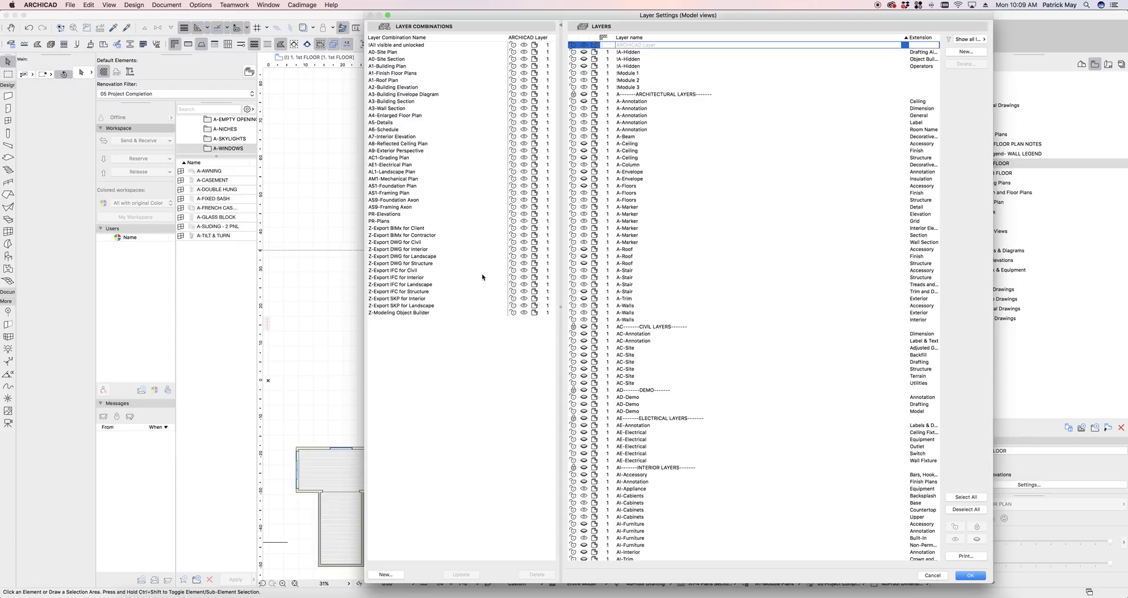
pyautogui.click(969, 497)
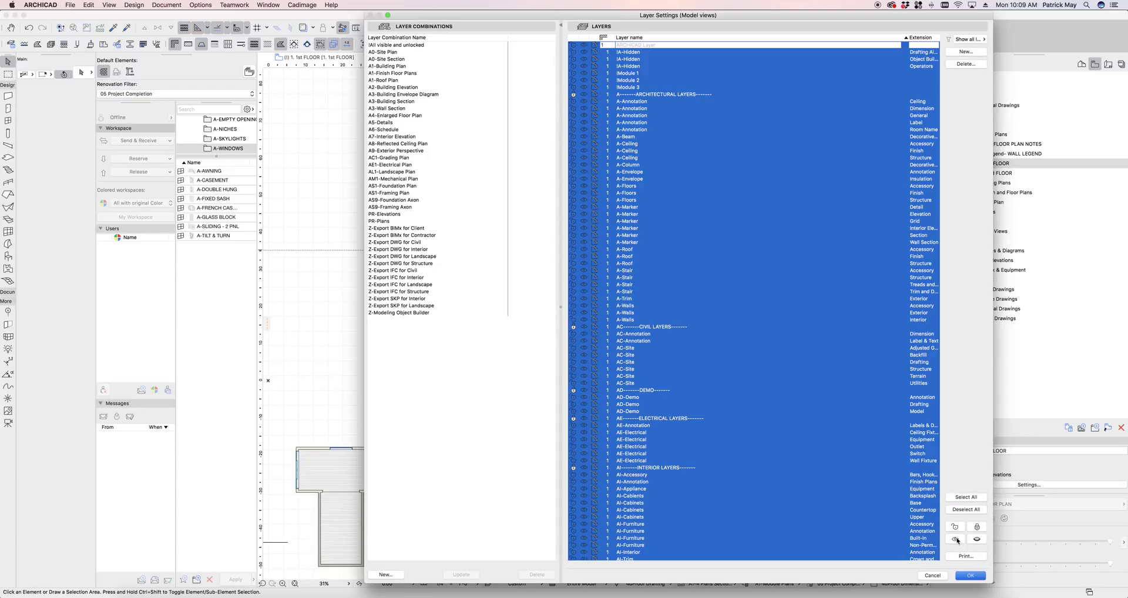
pyautogui.click(957, 540)
pyautogui.press('Return')
pyautogui.scroll(-5, 631, 265)
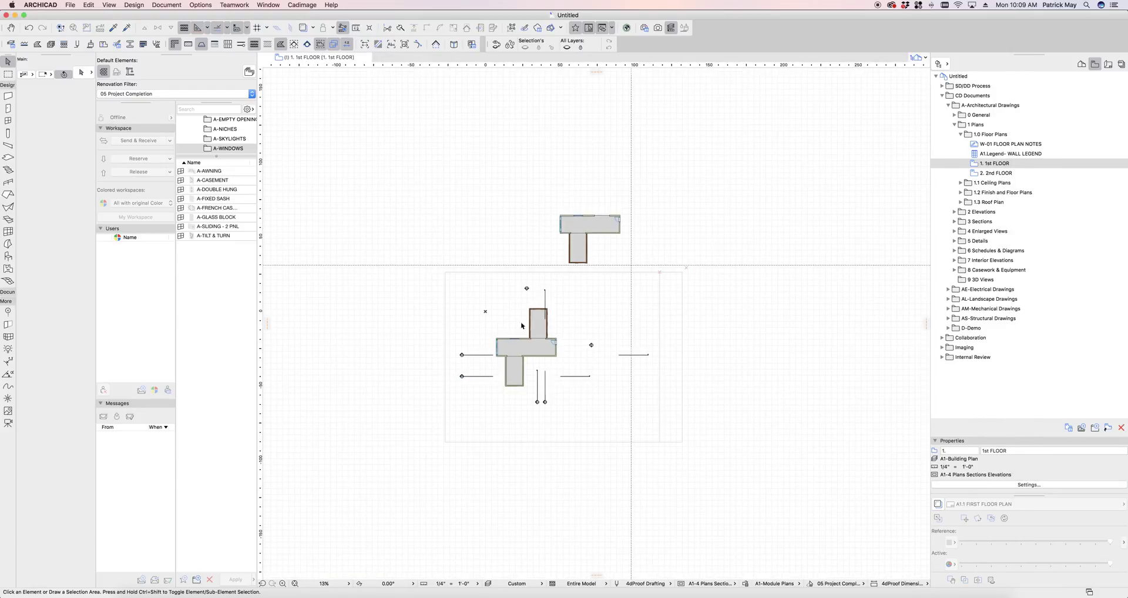
# Try moving the small vertical wall, then undo the move and clear the selection.
pyautogui.click(533, 323)
pyautogui.press('super+d')
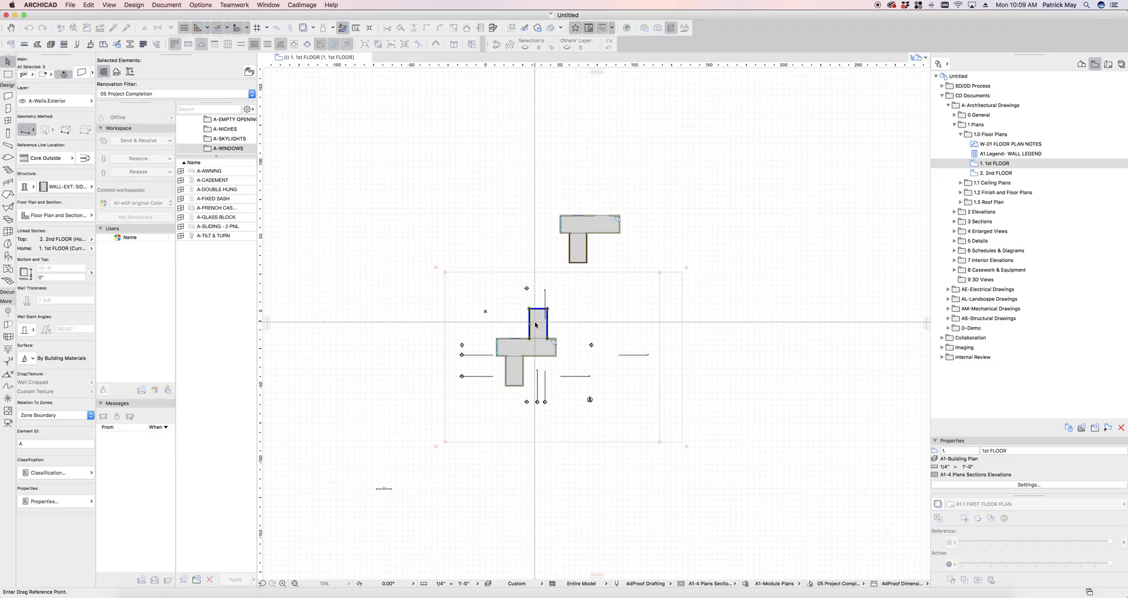
pyautogui.click(535, 323)
pyautogui.click(600, 305)
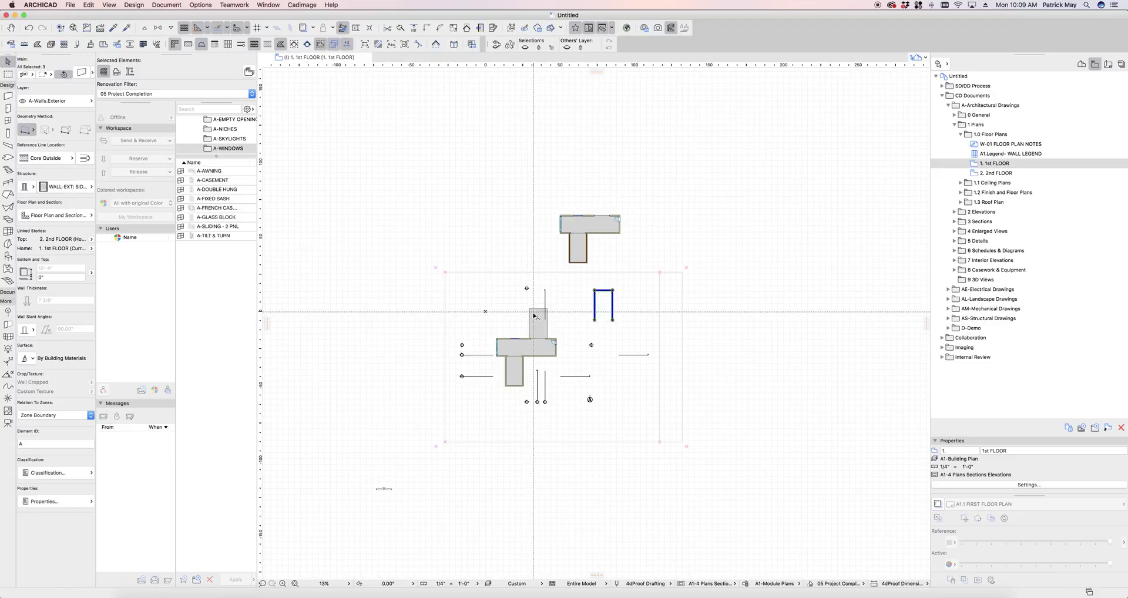
pyautogui.click(559, 323)
pyautogui.press('super+z')
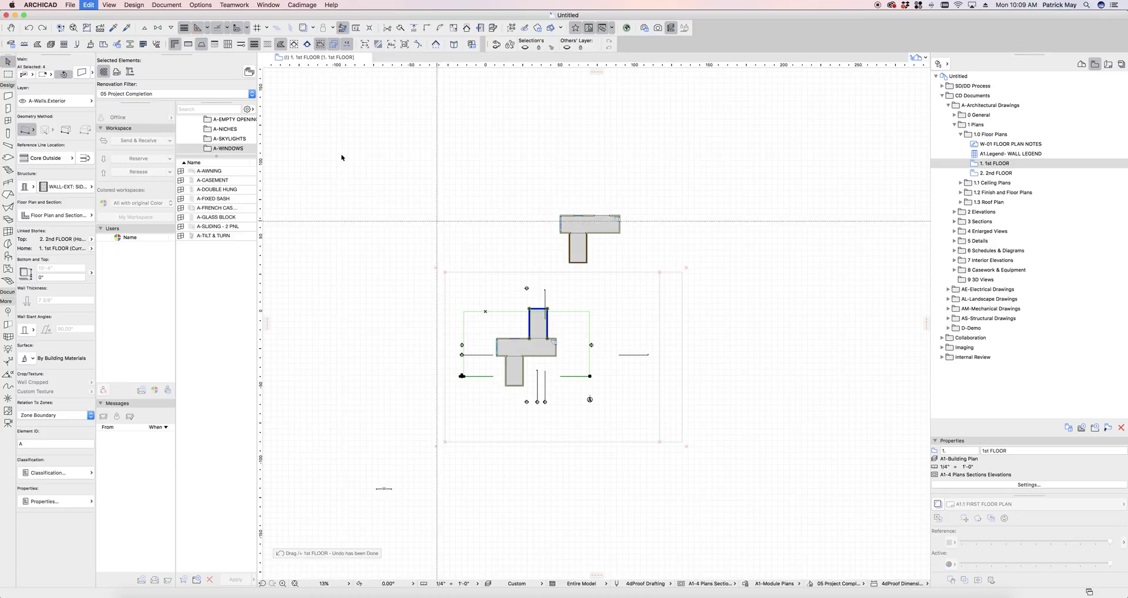
pyautogui.click(342, 155)
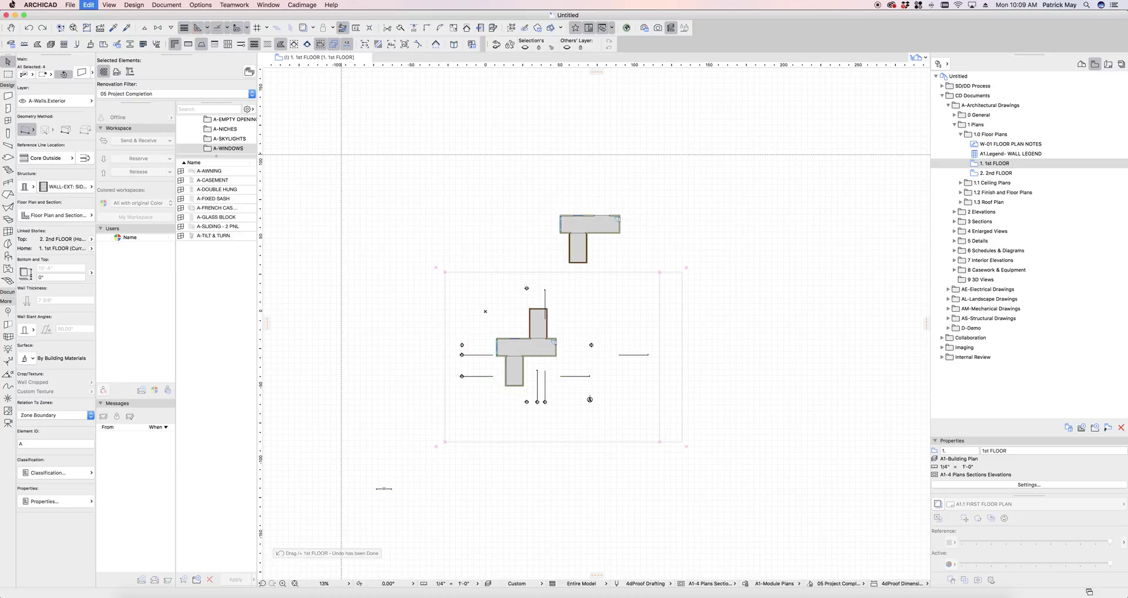
# Move the rectangular wing above and left of the plan and rotate it 180°.
pyautogui.click(569, 248)
pyautogui.press('super+d')
pyautogui.click(569, 248)
pyautogui.click(515, 189)
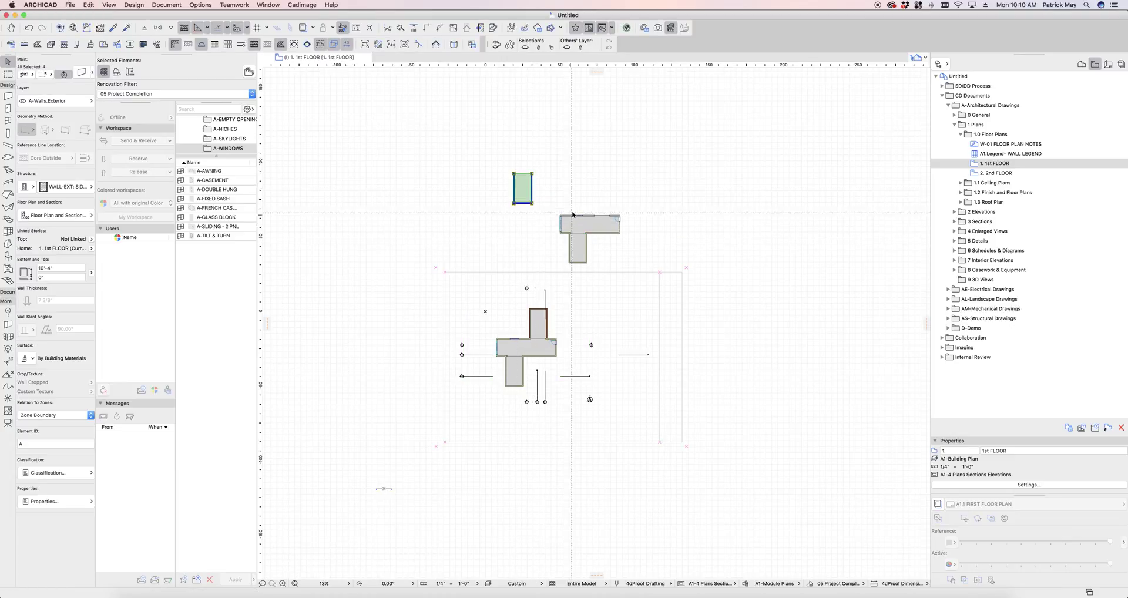
pyautogui.scroll(5, 571, 212)
pyautogui.press('super+e')
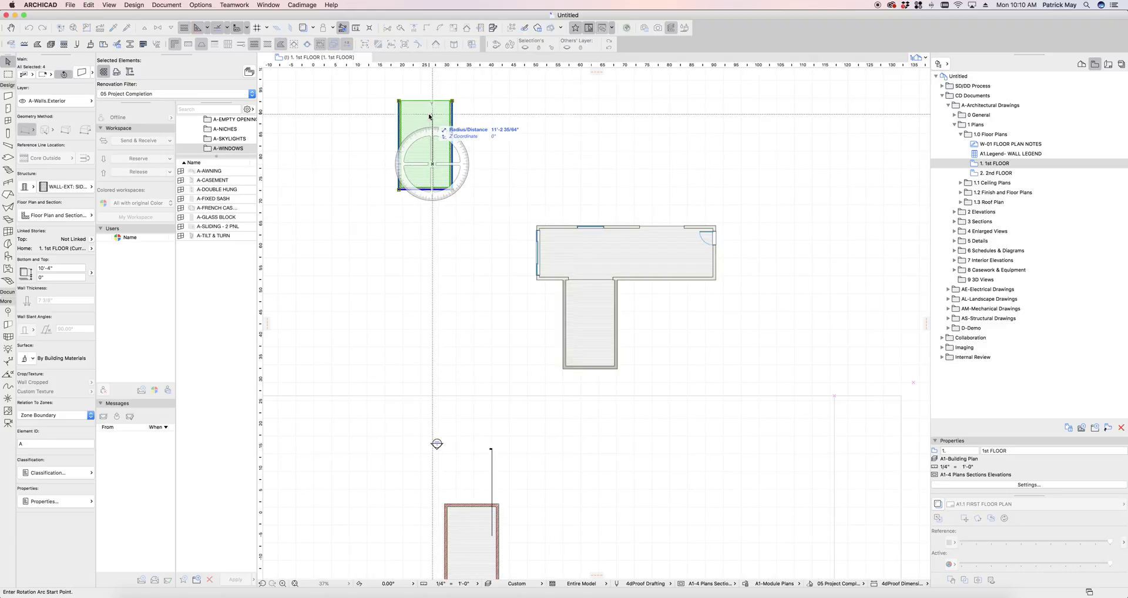
pyautogui.click(433, 164)
pyautogui.click(433, 113)
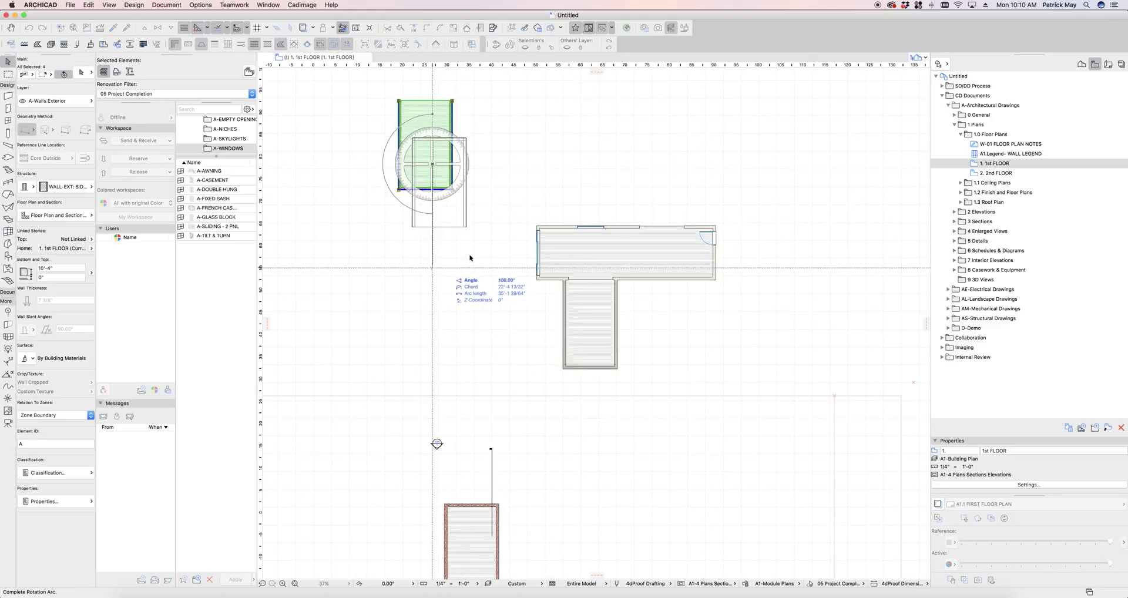
pyautogui.click(468, 230)
# Snap the rotated wing to the T's top-right corner, then shift it 6' left.
pyautogui.press('super+d')
pyautogui.click(466, 227)
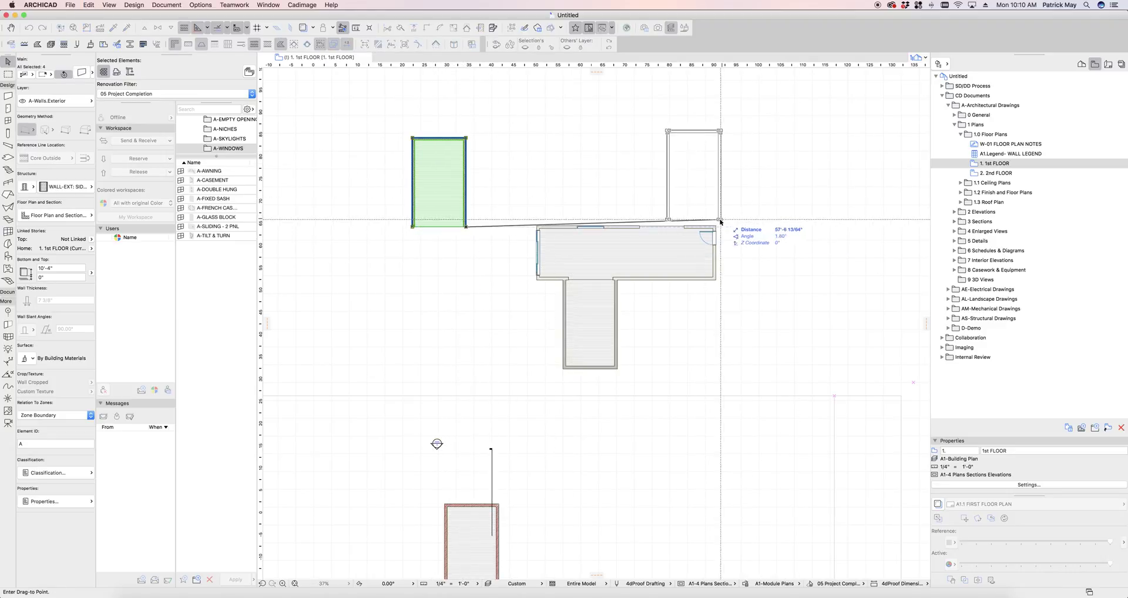
pyautogui.click(715, 227)
pyautogui.press('super+d')
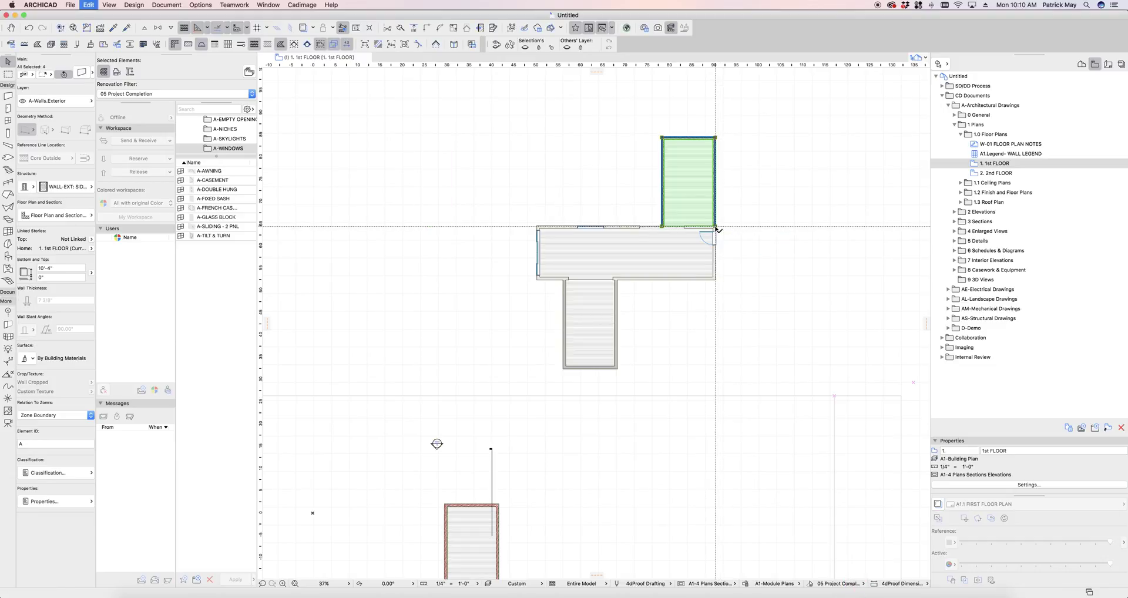
pyautogui.click(715, 227)
pyautogui.write("6'")
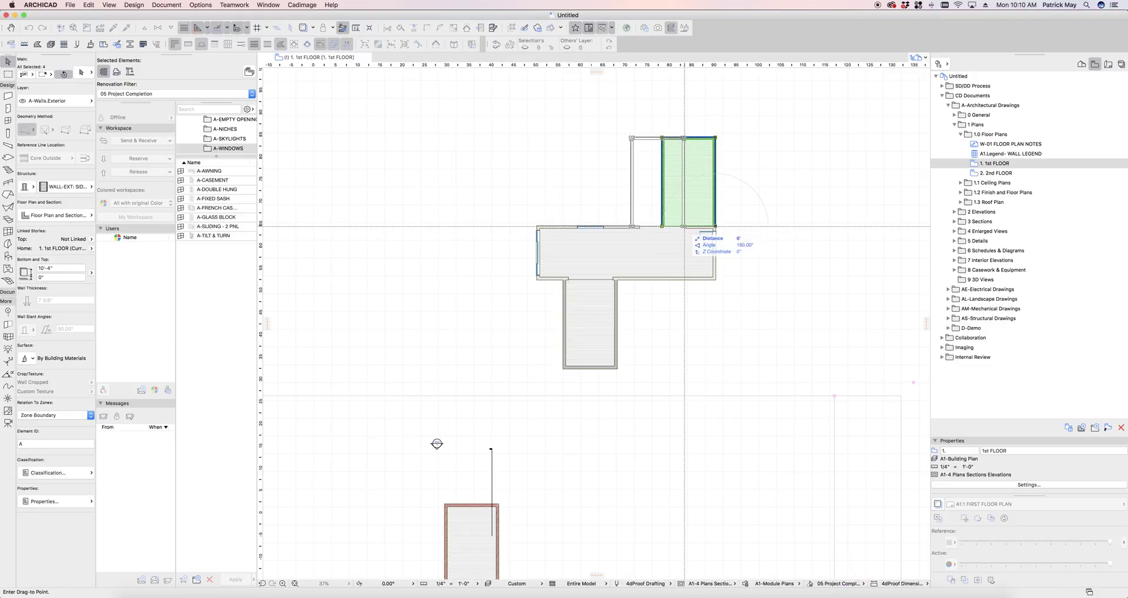
pyautogui.press('Return')
pyautogui.press('Escape')
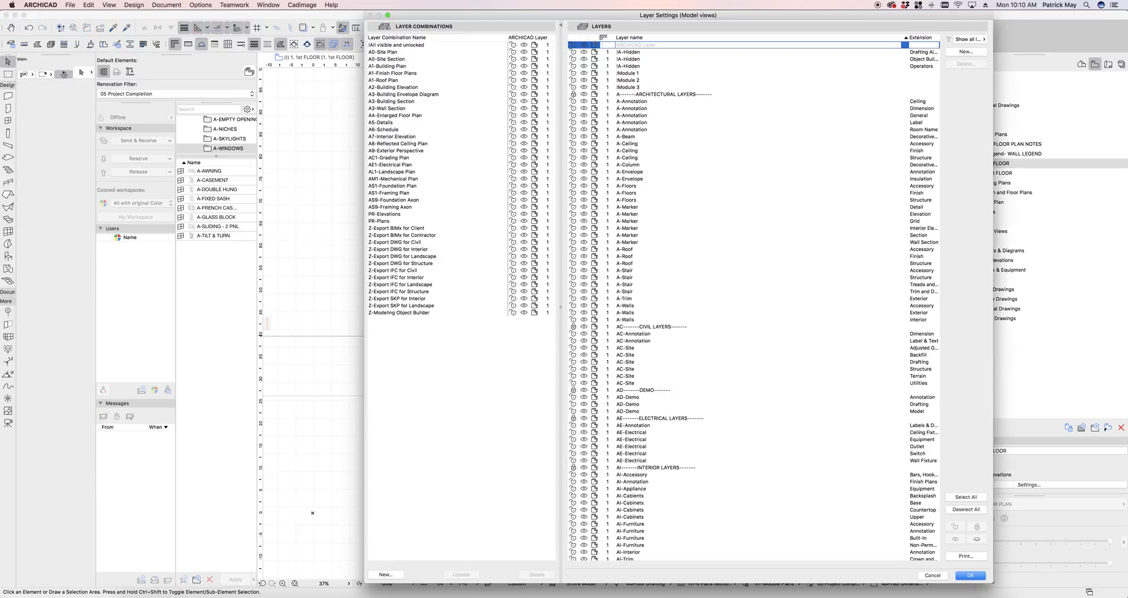
# Hide the !Module 1 and !Module 2 layers.
pyautogui.moveTo(584, 73); pyautogui.dragTo(584, 80)
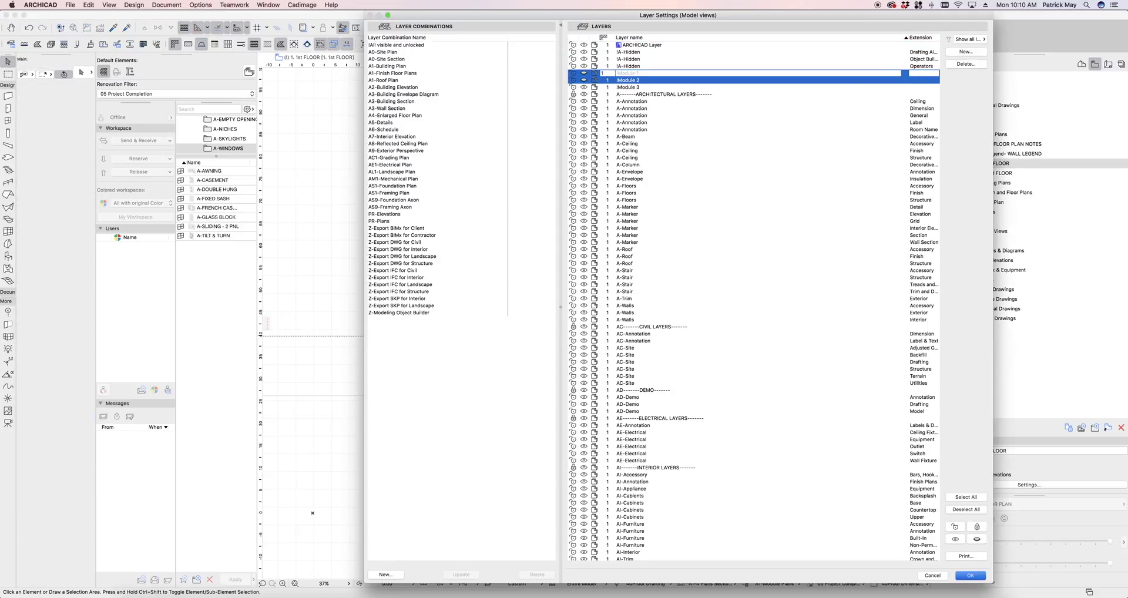
pyautogui.press('Return')
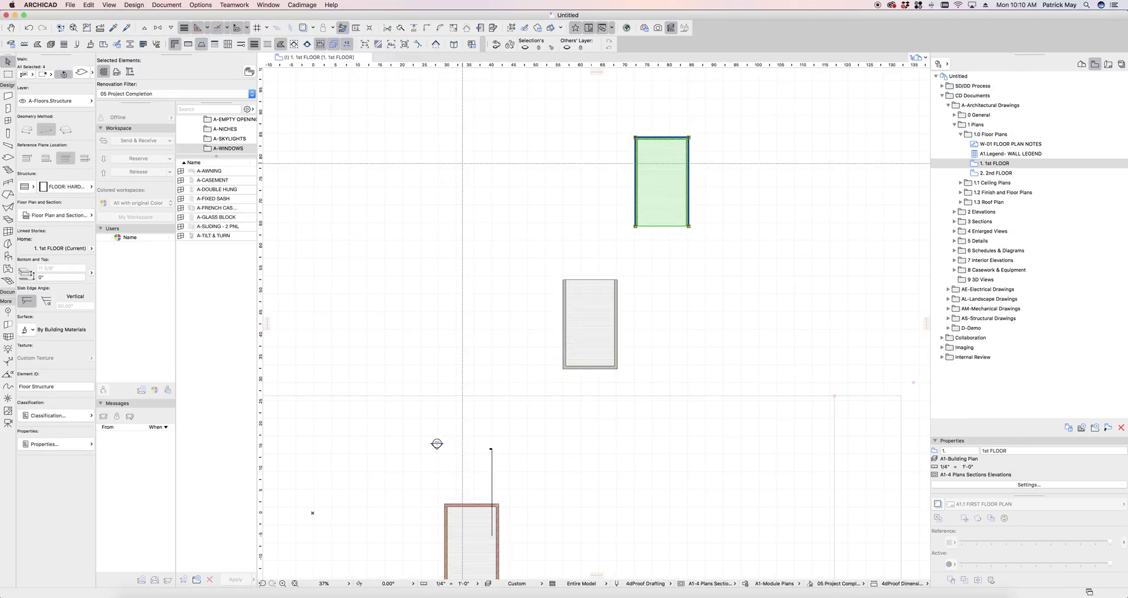
pyautogui.click(70, 5)
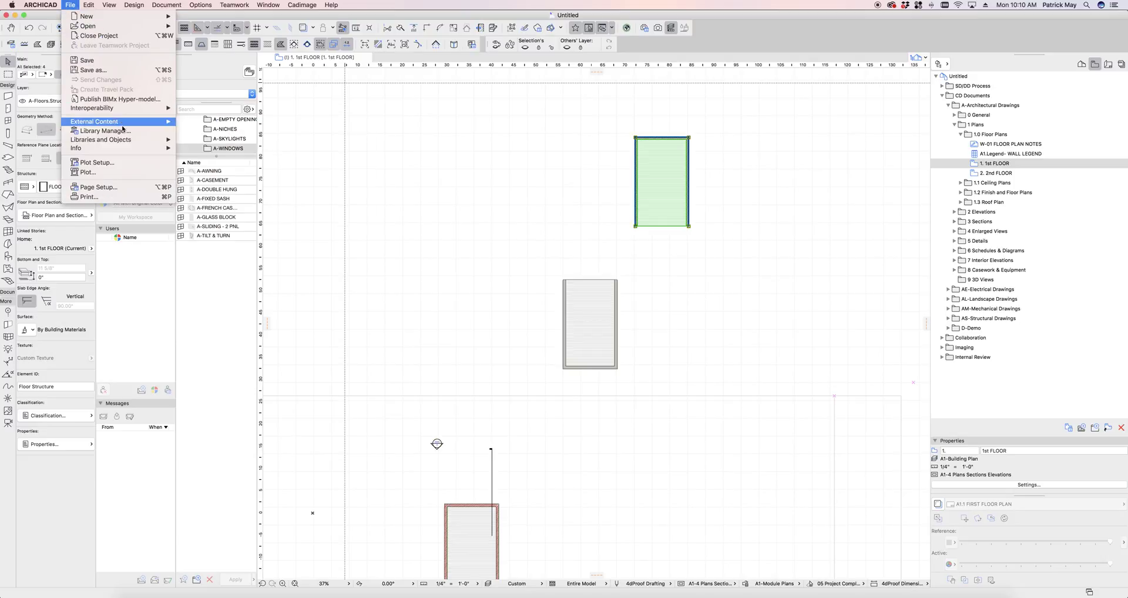
pyautogui.moveTo(123, 121)
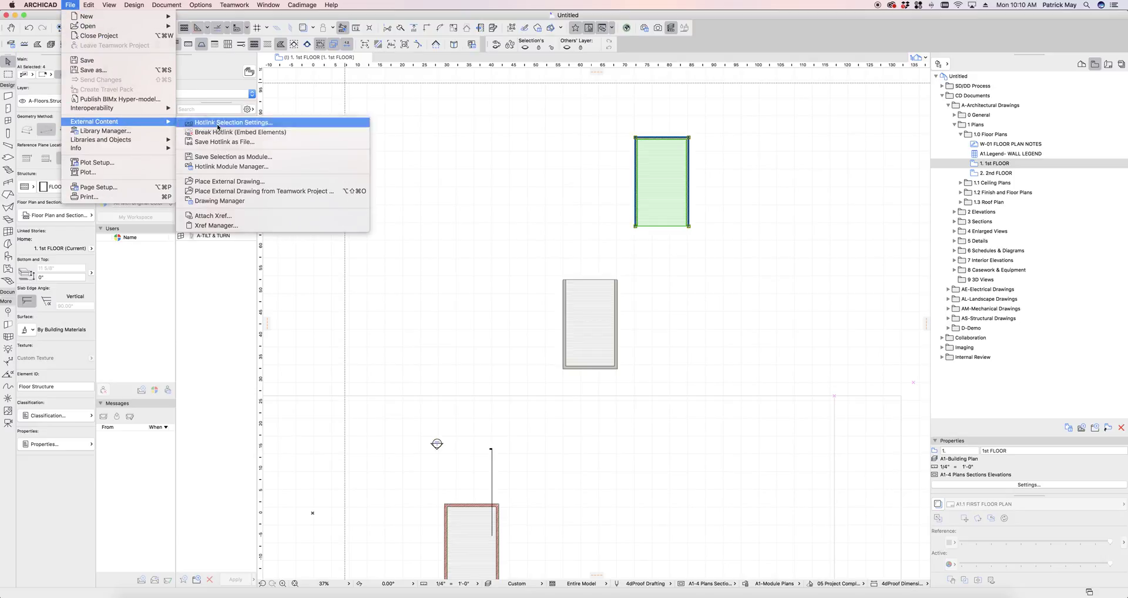
# Set the top wing's Module 4.mod hotlink master layer to !Module 3, then select the middle module.
pyautogui.click(188, 121)
pyautogui.click(593, 204)
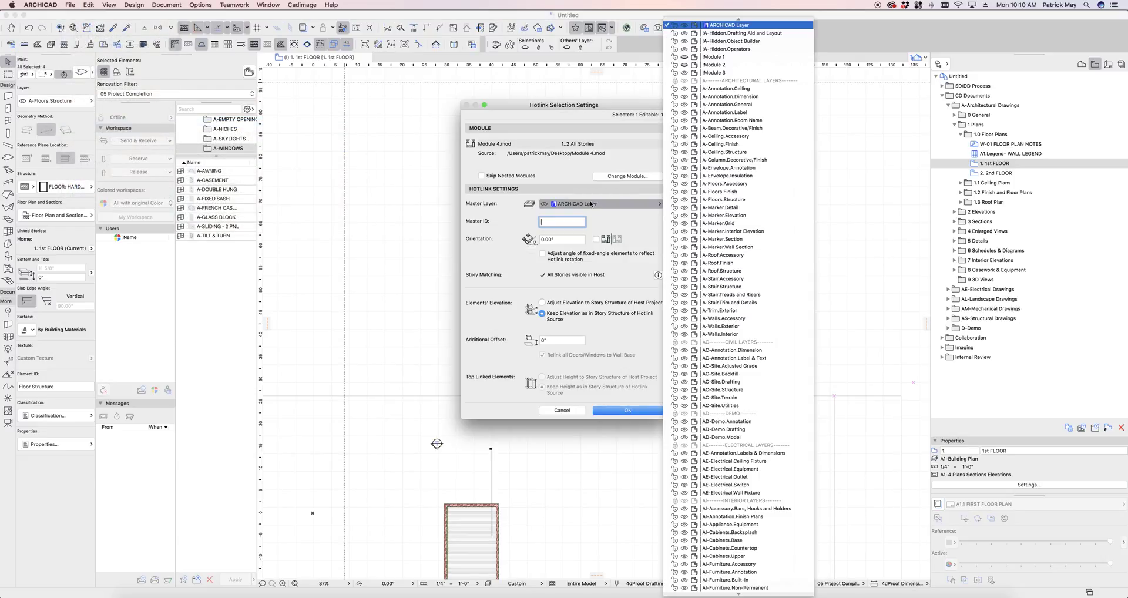
pyautogui.click(734, 72)
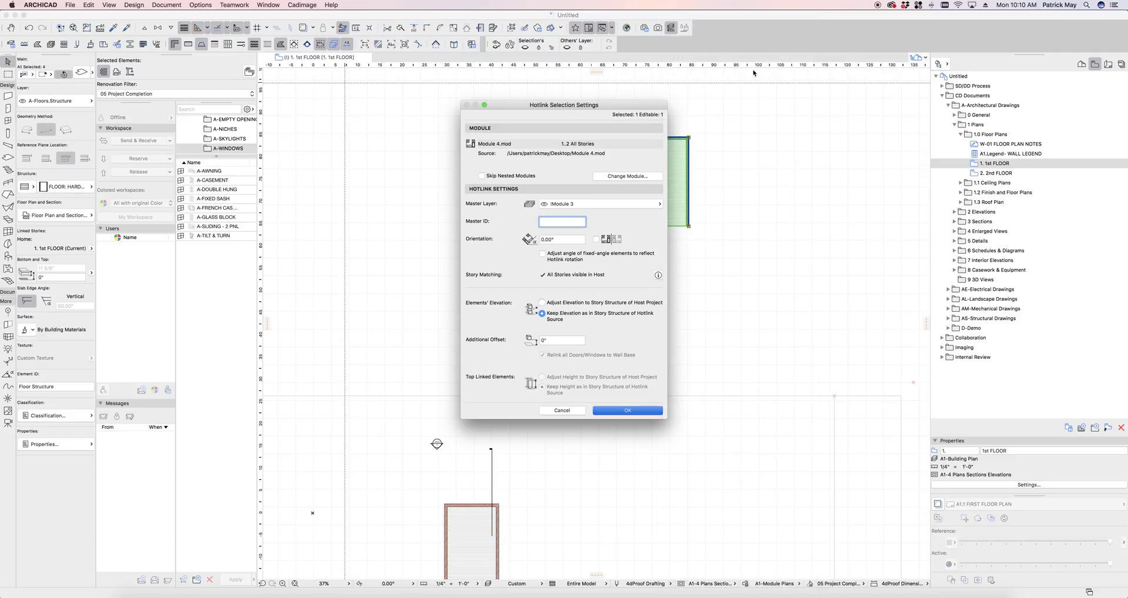
pyautogui.press('Return')
pyautogui.click(565, 286)
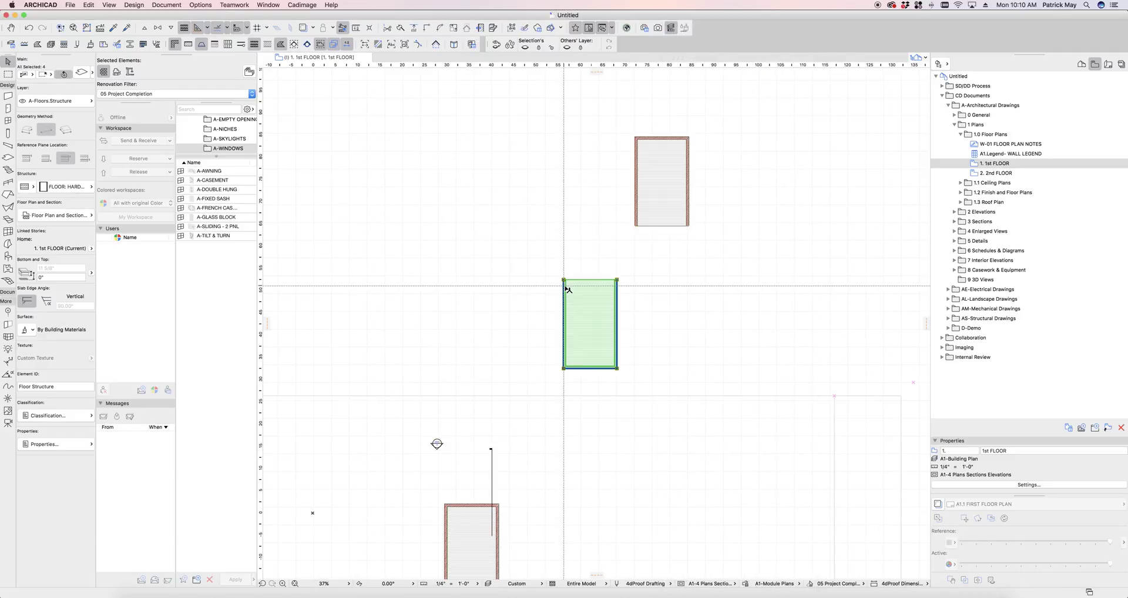
pyautogui.click(70, 5)
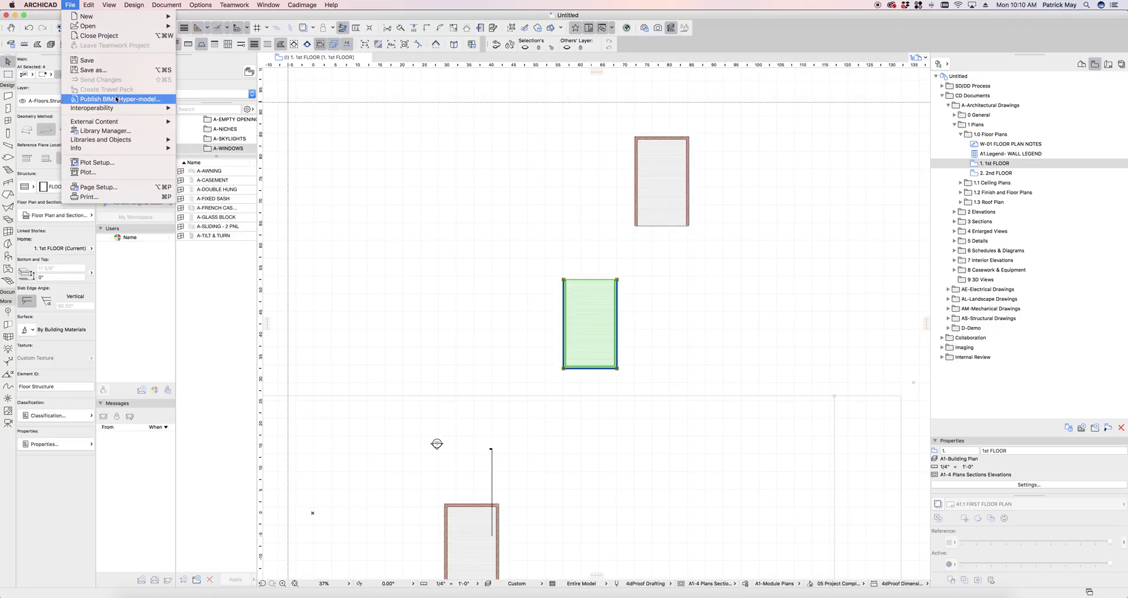
# Assign the middle Module 2.mod hotlink to the !Module 2 master layer.
pyautogui.moveTo(147, 121)
pyautogui.click(240, 126)
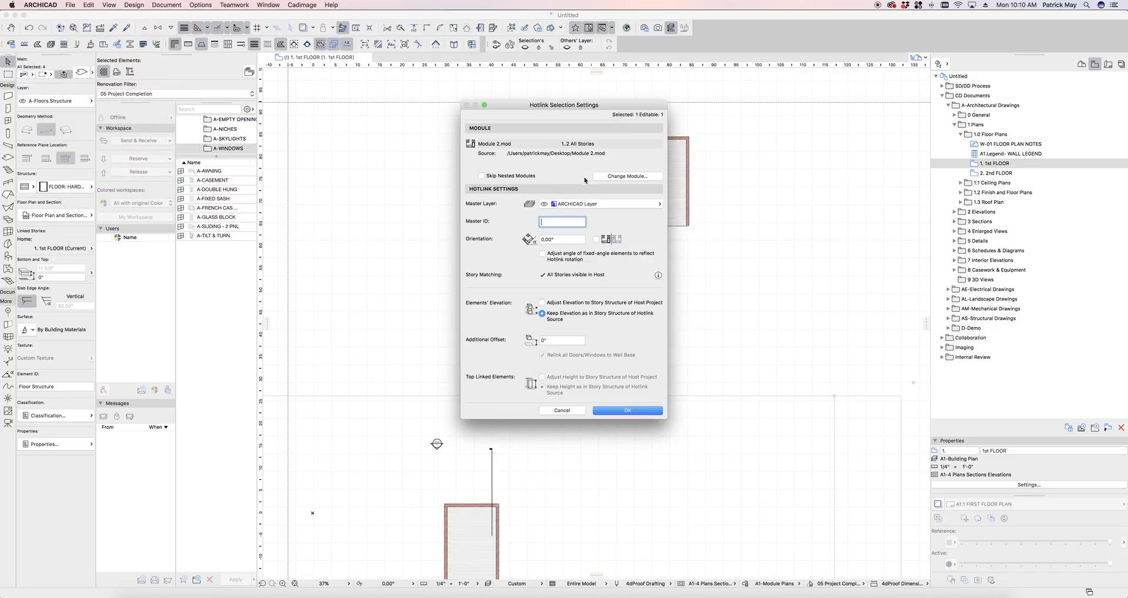
pyautogui.click(602, 204)
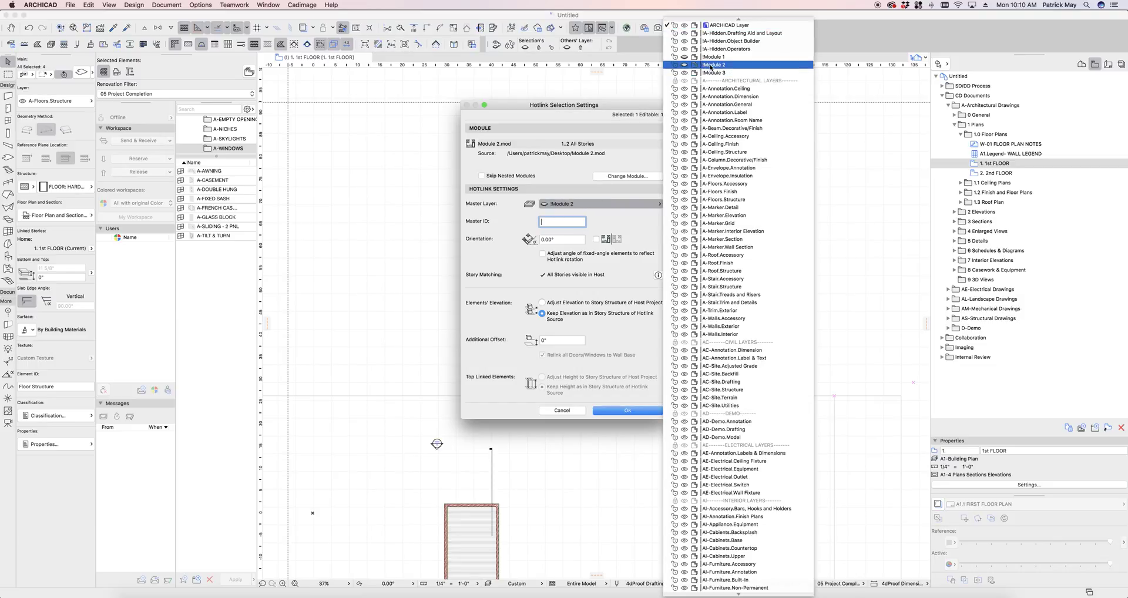
pyautogui.click(710, 73)
pyautogui.press('Return')
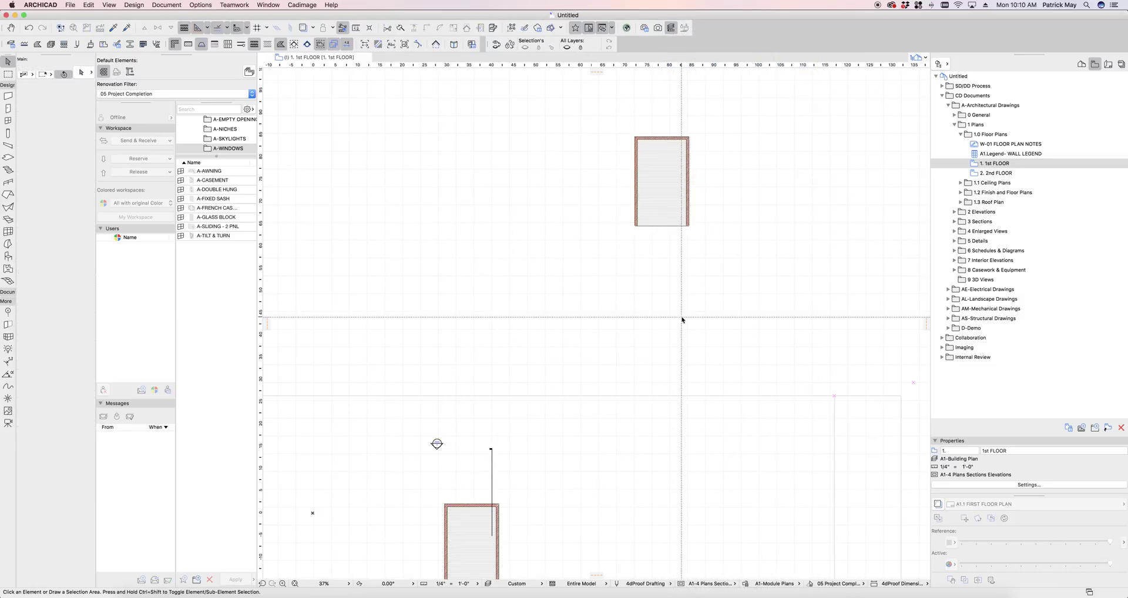
pyautogui.moveTo(699, 204); pyautogui.dragTo(667, 278, button='middle')
pyautogui.scroll(3, 632, 245)
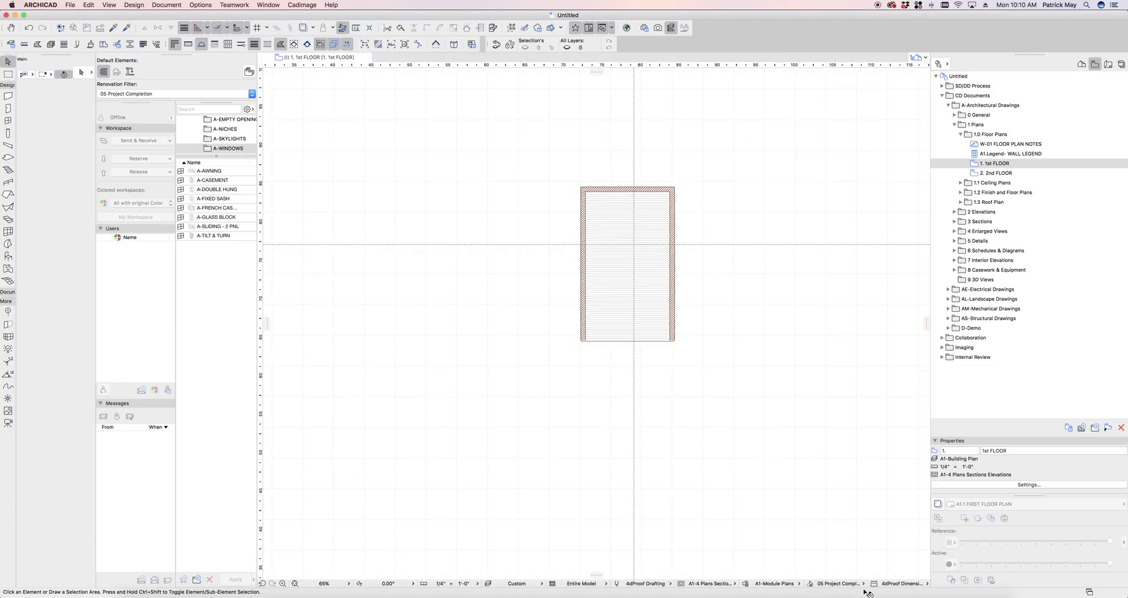
# Turn the !Module 2 and !Module 1 layers back on.
pyautogui.press('super+l')
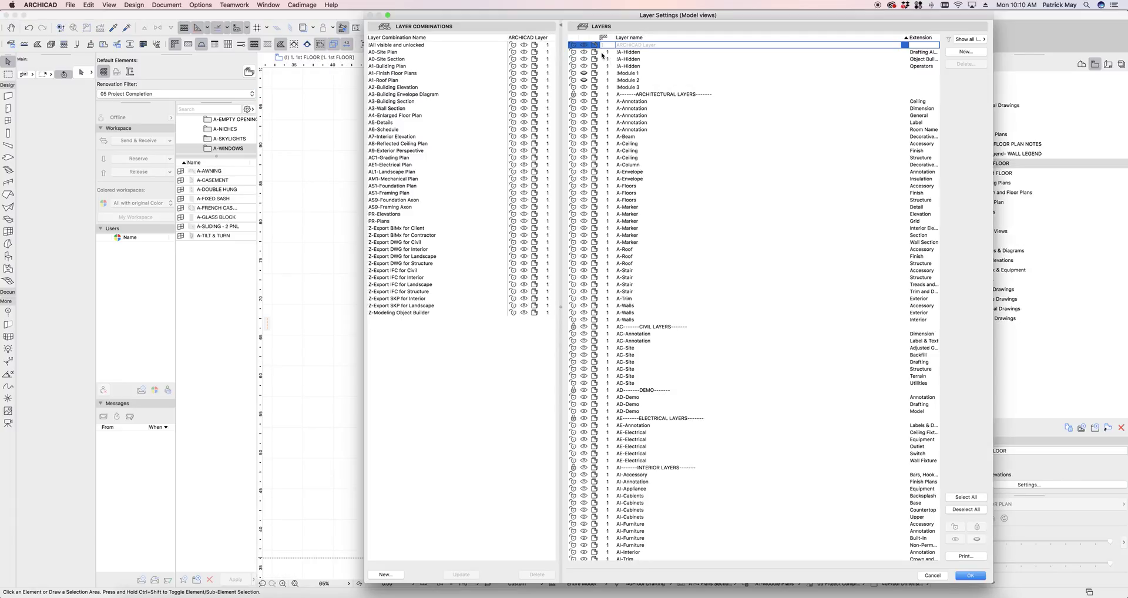
pyautogui.click(583, 81)
pyautogui.press('Return')
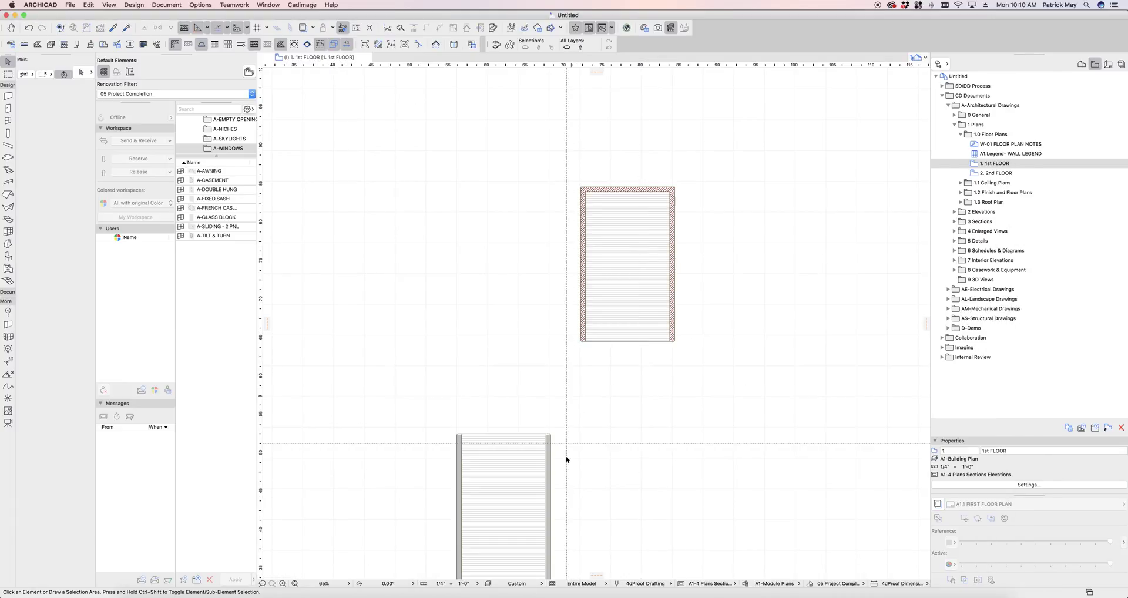
pyautogui.scroll(-4, 537, 341)
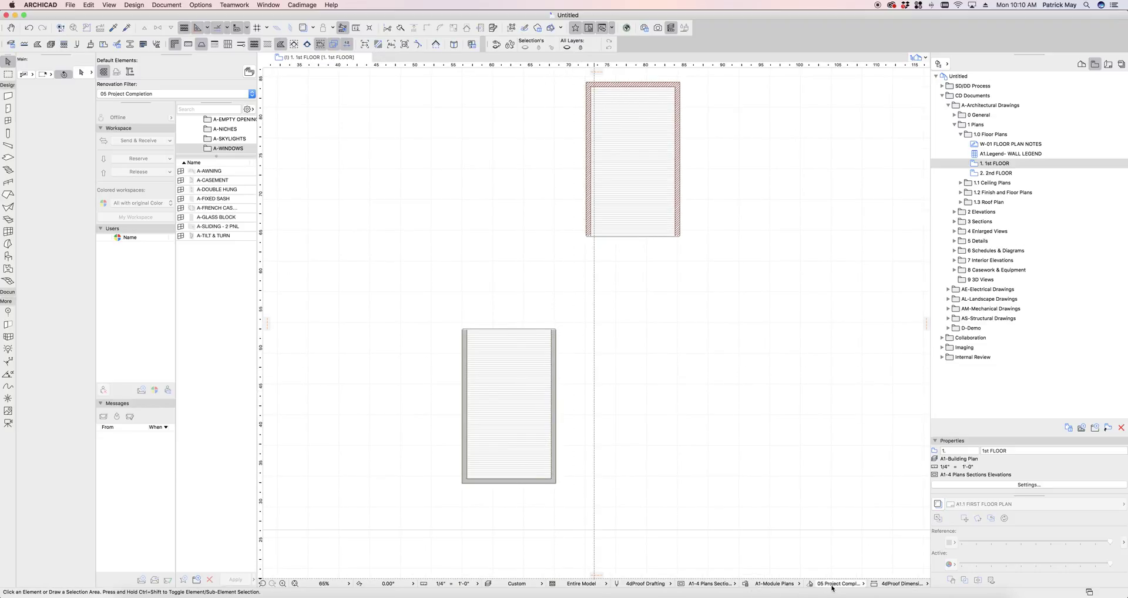
pyautogui.press('super+l')
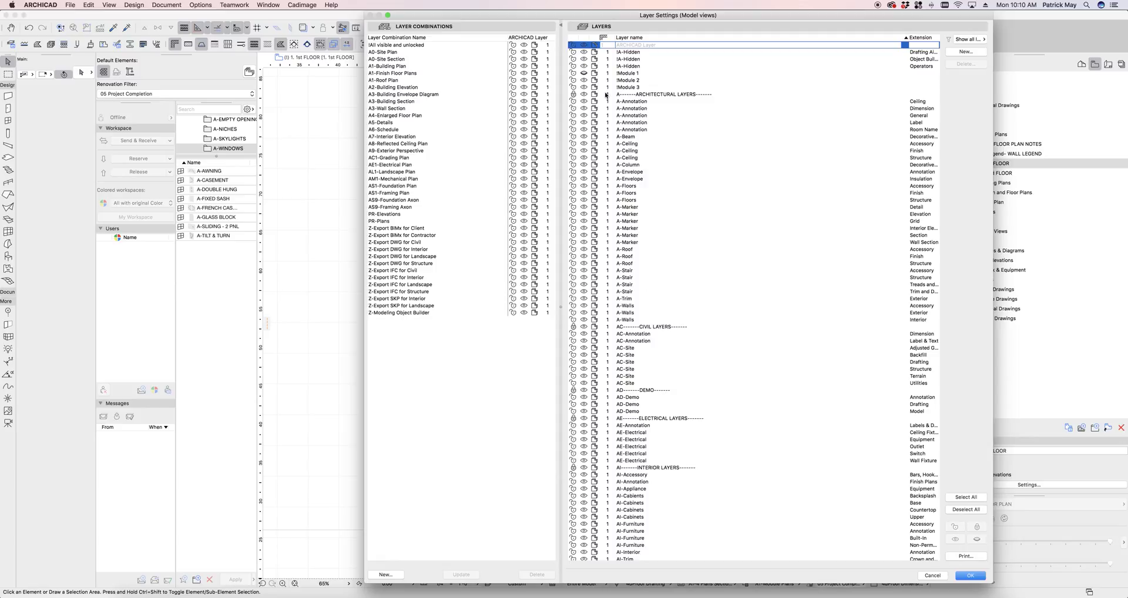
pyautogui.click(586, 74)
pyautogui.press('Return')
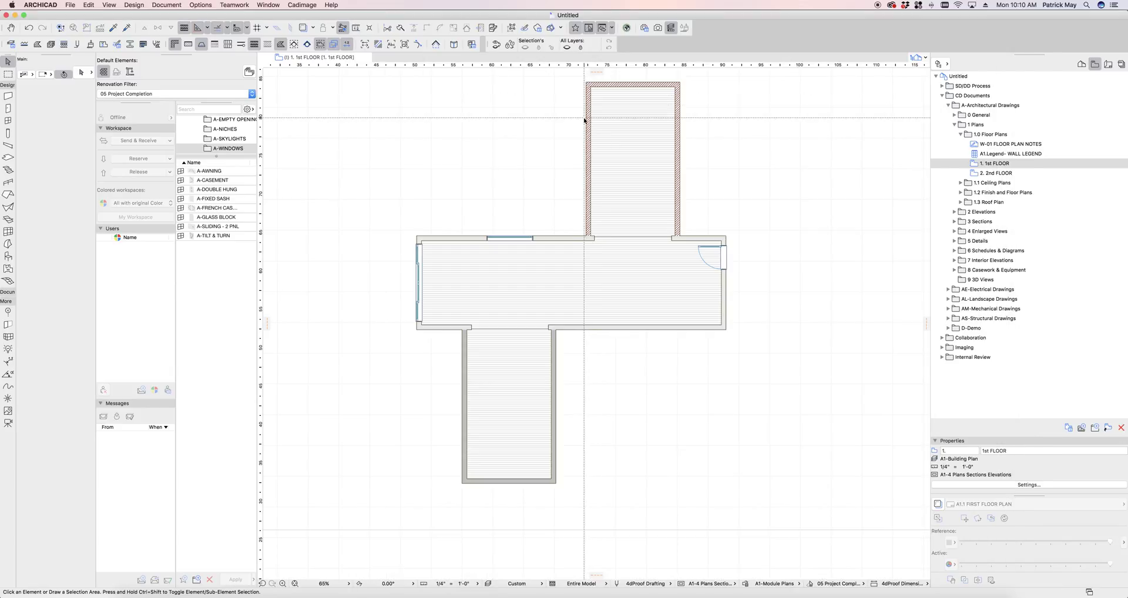
pyautogui.scroll(-5, 597, 150)
pyautogui.moveTo(596, 148); pyautogui.dragTo(589, 155, button='middle')
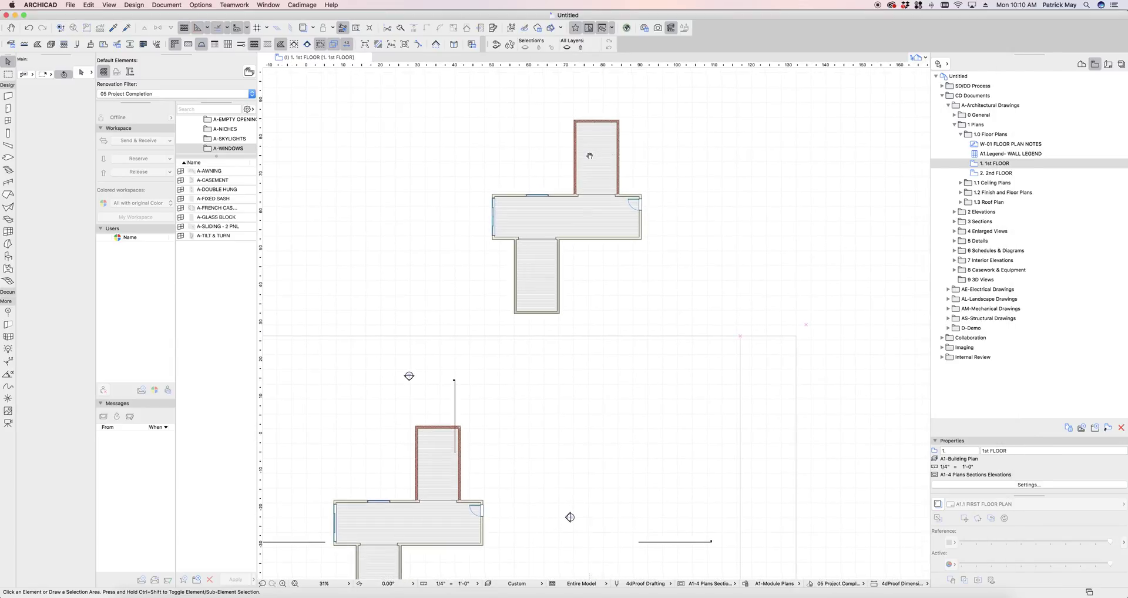
pyautogui.scroll(2, 634, 191)
pyautogui.hscroll(-1, 634, 191)
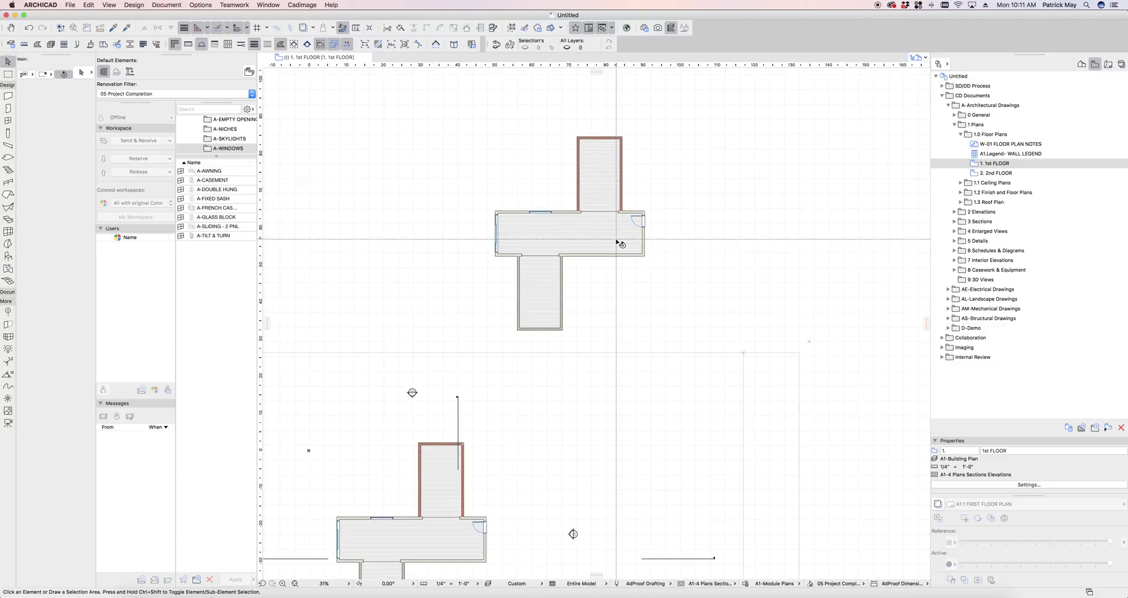
pyautogui.scroll(5, 599, 200)
pyautogui.moveTo(587, 190); pyautogui.dragTo(586, 228, button='middle')
pyautogui.scroll(-3, 589, 229)
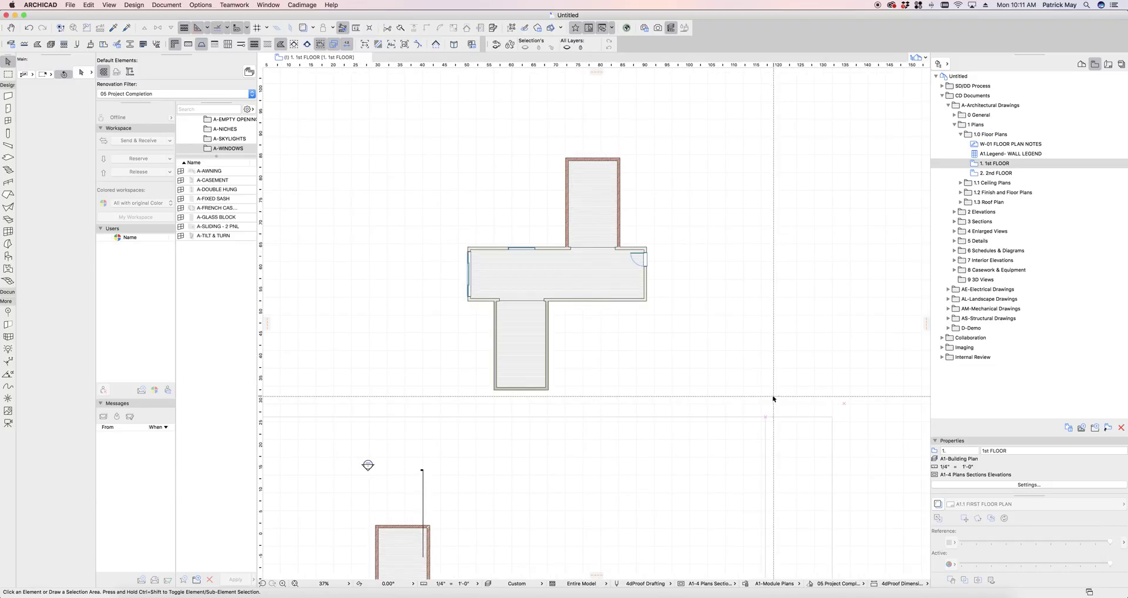
pyautogui.rightClick(857, 586)
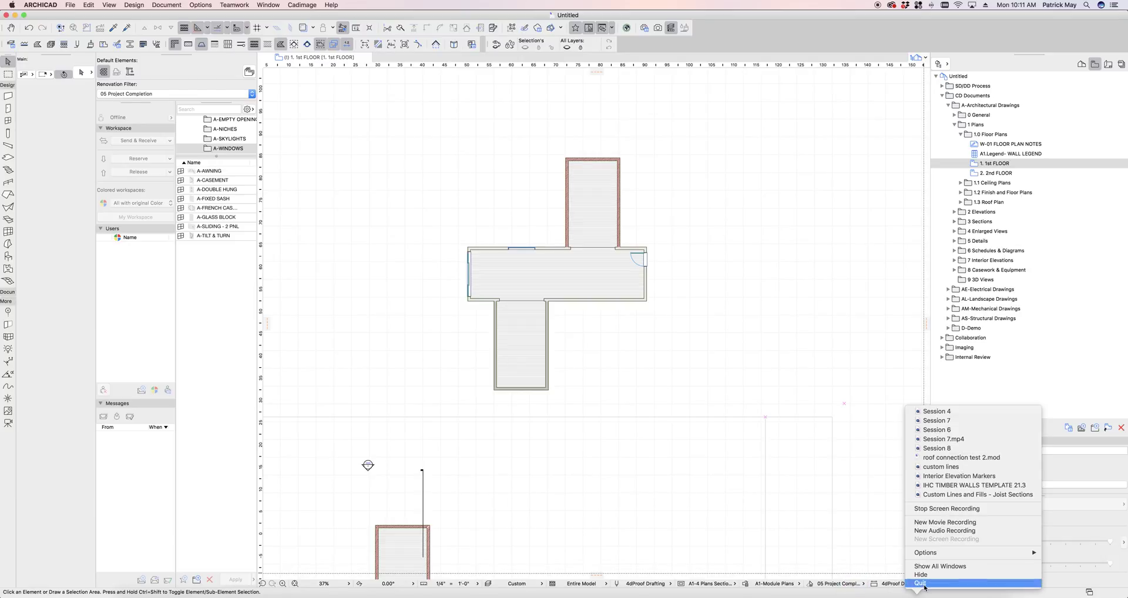